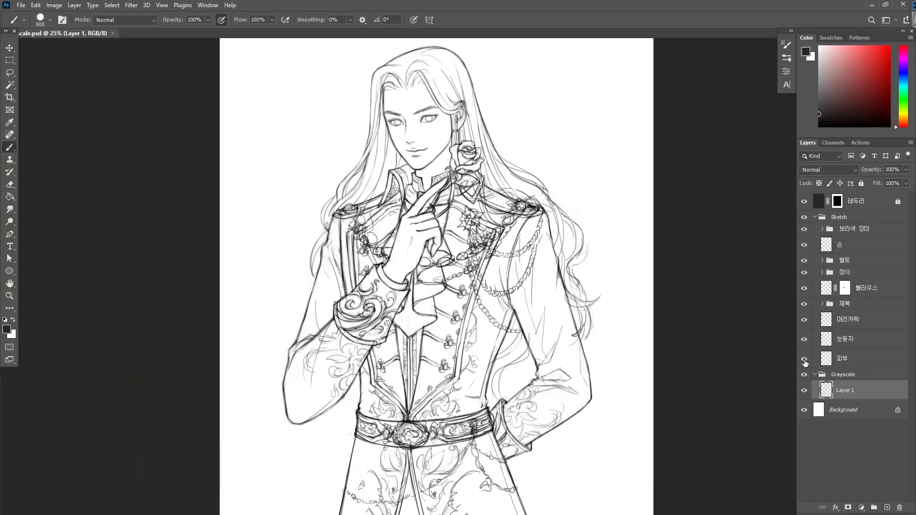
Toggle the skin, hair, uniform and blouse sketch layers off and on to check what each contains
left_click(804, 361)
left_click(804, 361)
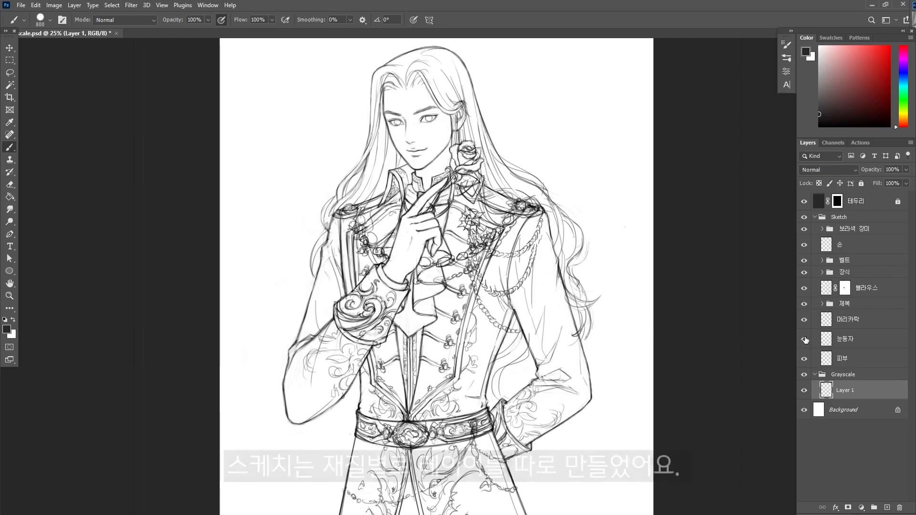
left_click(804, 321)
left_click(804, 320)
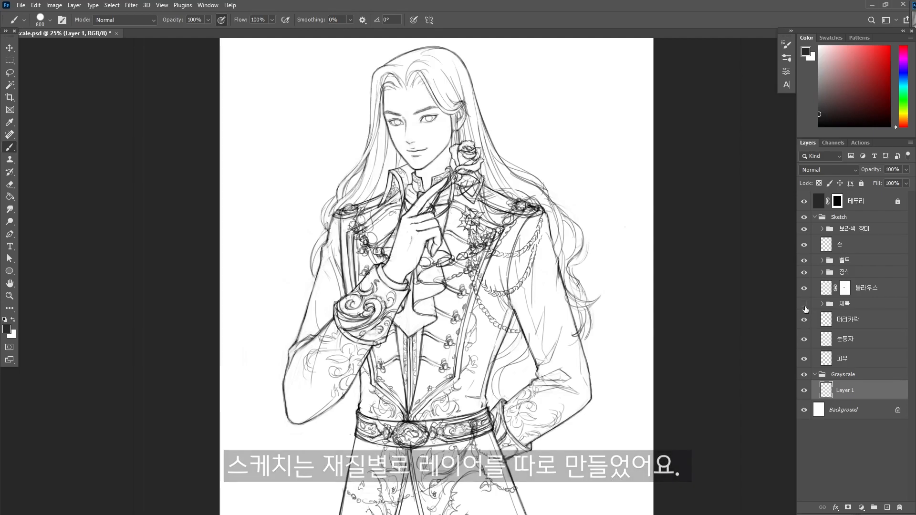
left_click(805, 300)
left_click(805, 301)
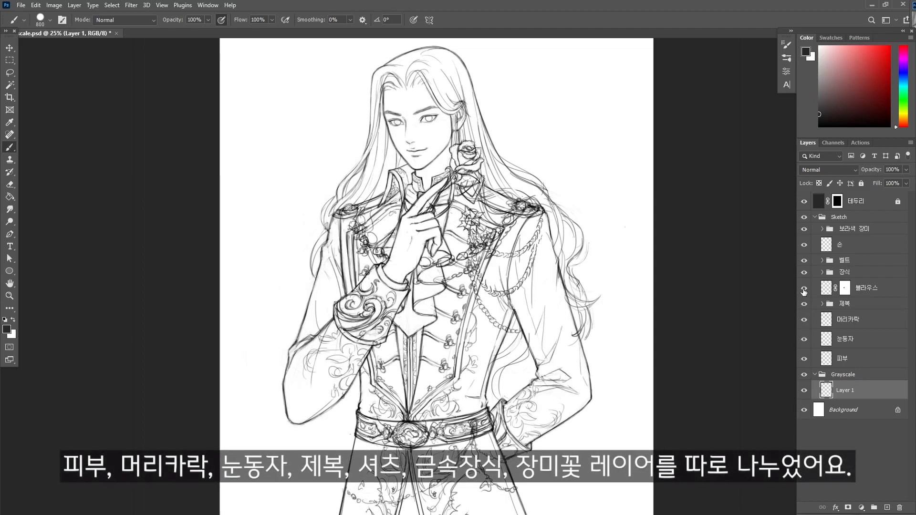
left_click(804, 289)
left_click(804, 289)
Hide and reshow the ornament, belt, hand and purple rose sketch layers to inspect their separate linework
left_click(804, 274)
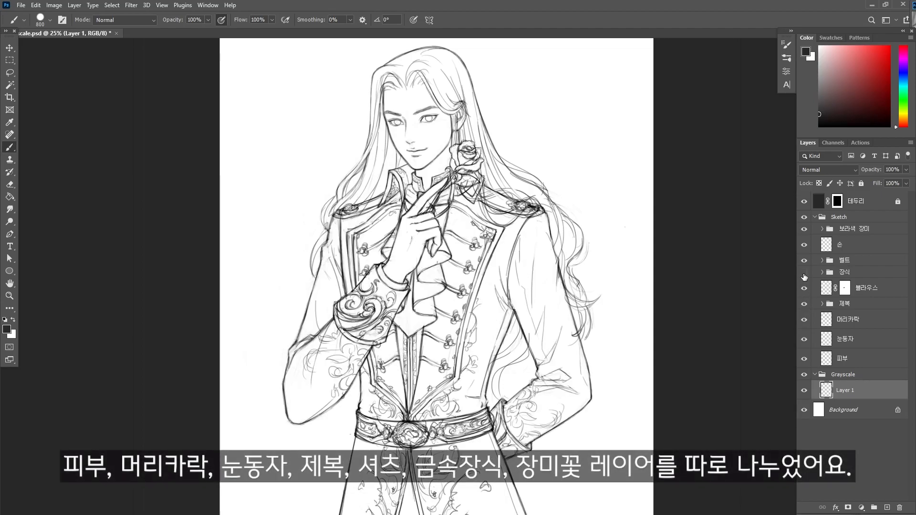
left_click(804, 273)
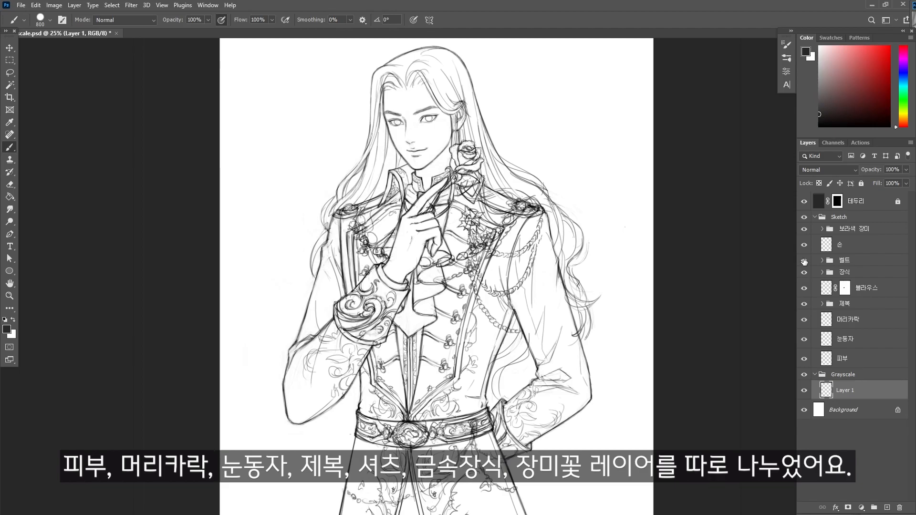
left_click(804, 261)
left_click(804, 261)
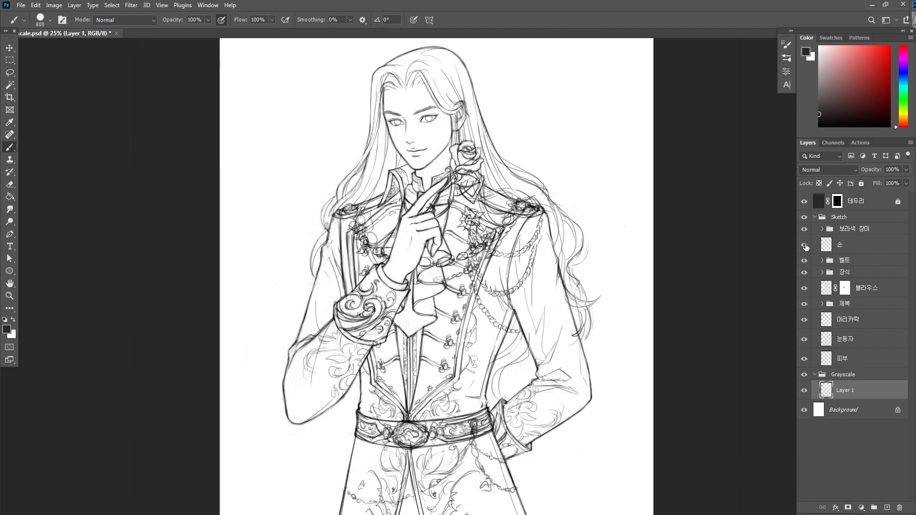
left_click(804, 245)
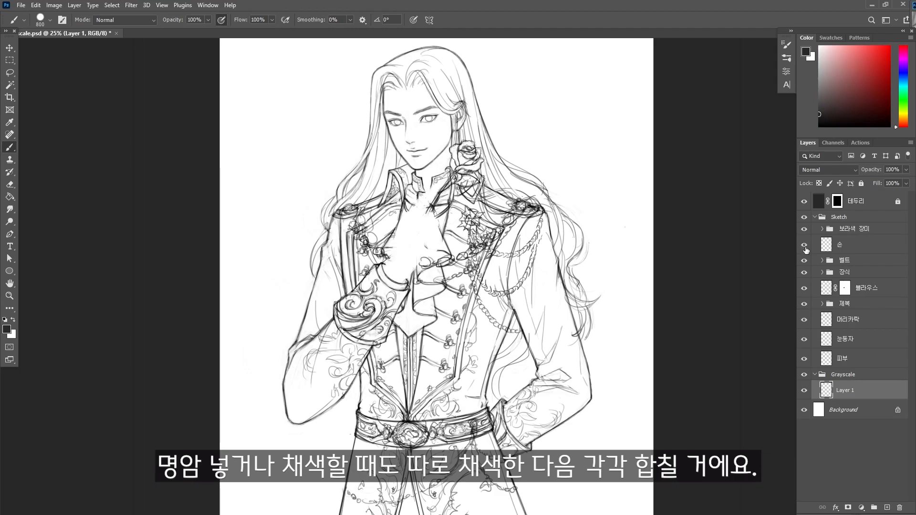
left_click(804, 245)
left_click(806, 230)
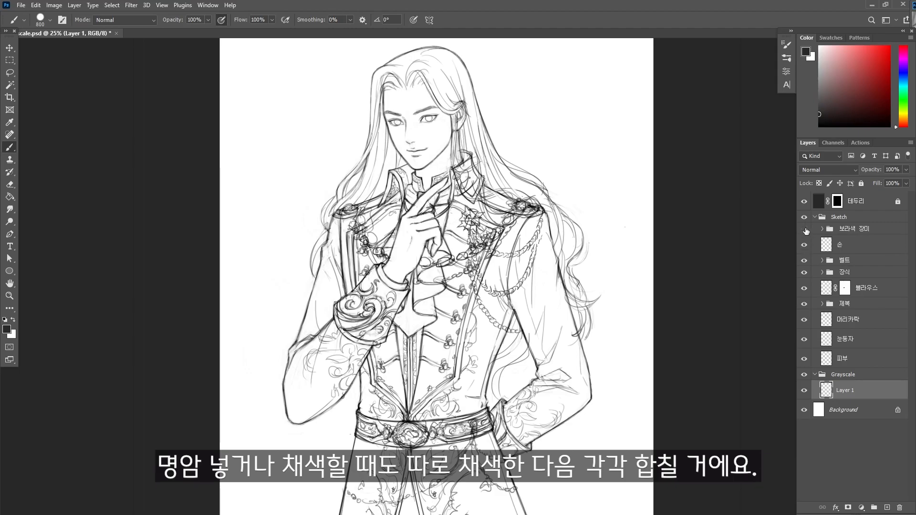
left_click(805, 231)
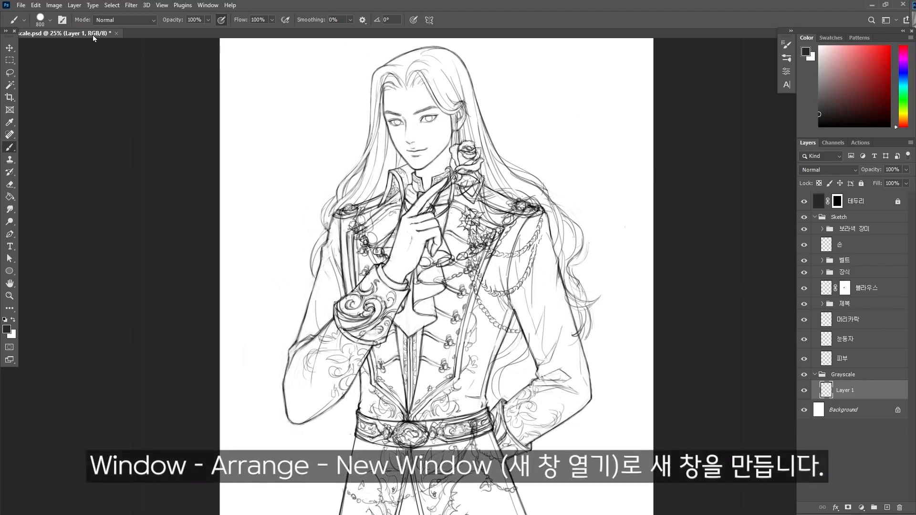
Open a second window for Grayscale.psd and place it beside the main canvas
left_click(207, 5)
mouse_move(218, 16)
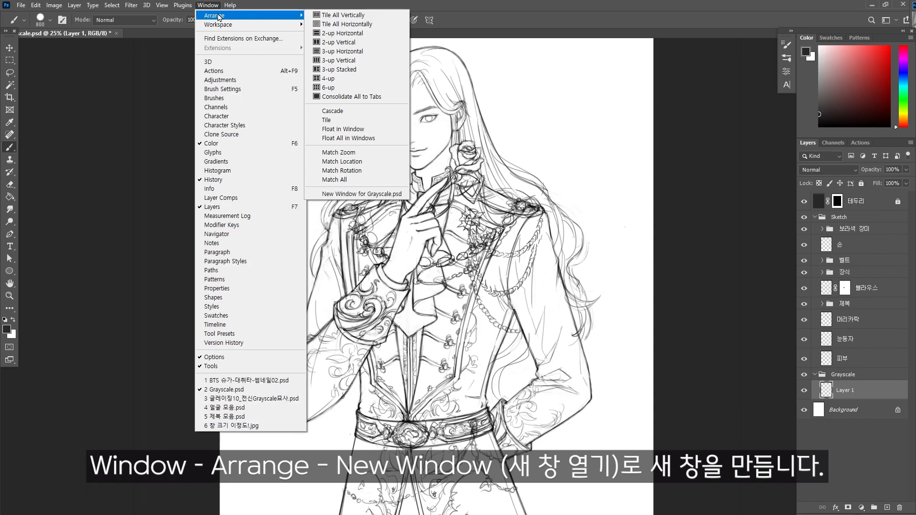
left_click(353, 193)
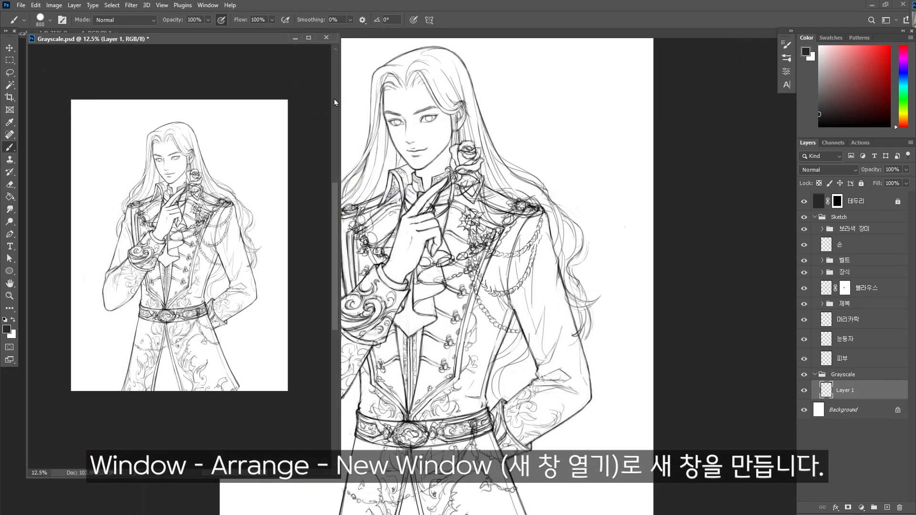
left_click_drag(219, 41, 205, 89)
left_click_drag(329, 86, 287, 29)
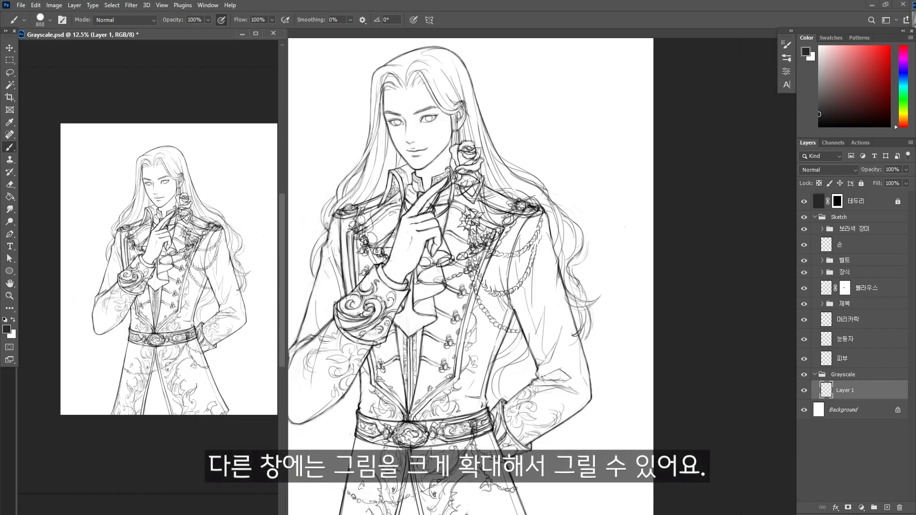
Show the figure at 20% in the narrowed second window and recentre the drawing in the main window
scroll(148, 279, "up", 2)
left_click_drag(246, 385, 209, 380)
left_click_drag(279, 514, 273, 514)
left_click(671, 33)
left_click_drag(602, 129, 690, 156)
left_click_drag(685, 204, 679, 176)
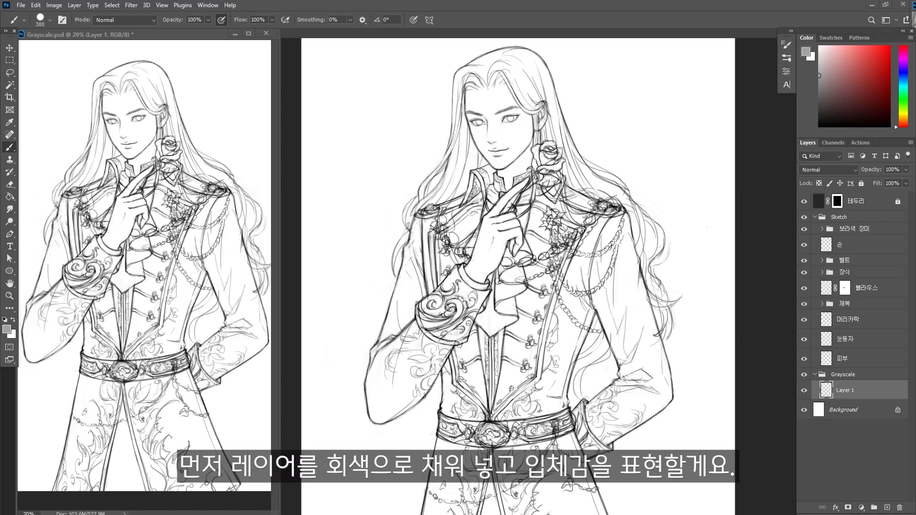
Fill the face and neck with flat grey on Layer 1, with pressure-controlled opacity off, and rename the layer 피부
left_click(787, 59)
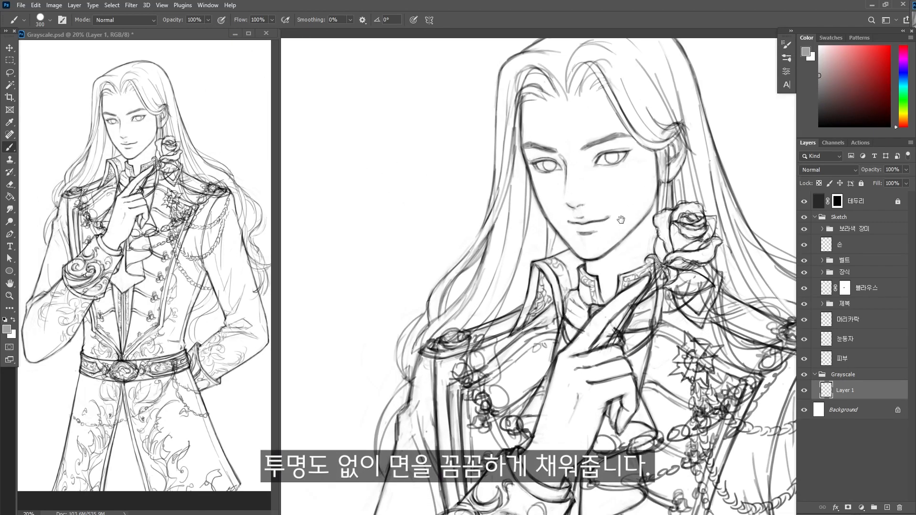
left_click_drag(611, 211, 541, 280)
key("[")
mouse_move(512, 167)
left_mouse_down()
mouse_move(509, 260)
mouse_move(472, 184)
mouse_move(496, 281)
mouse_move(525, 324)
mouse_move(537, 262)
mouse_move(587, 203)
mouse_move(594, 259)
left_mouse_up()
key("[")
mouse_move(537, 344)
left_mouse_down()
mouse_move(538, 388)
mouse_move(555, 362)
mouse_move(584, 382)
mouse_move(604, 377)
mouse_move(589, 407)
left_mouse_up()
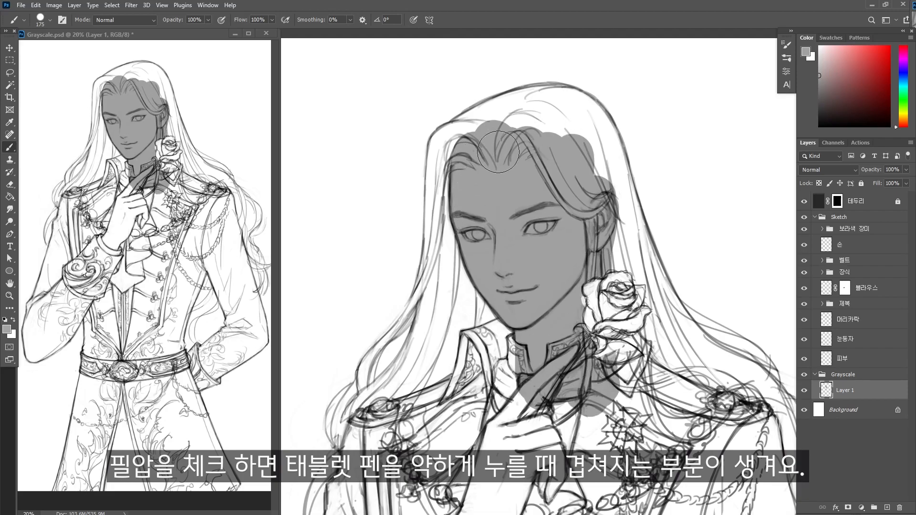
mouse_move(506, 156)
left_mouse_down()
mouse_move(532, 124)
mouse_move(552, 173)
left_mouse_up()
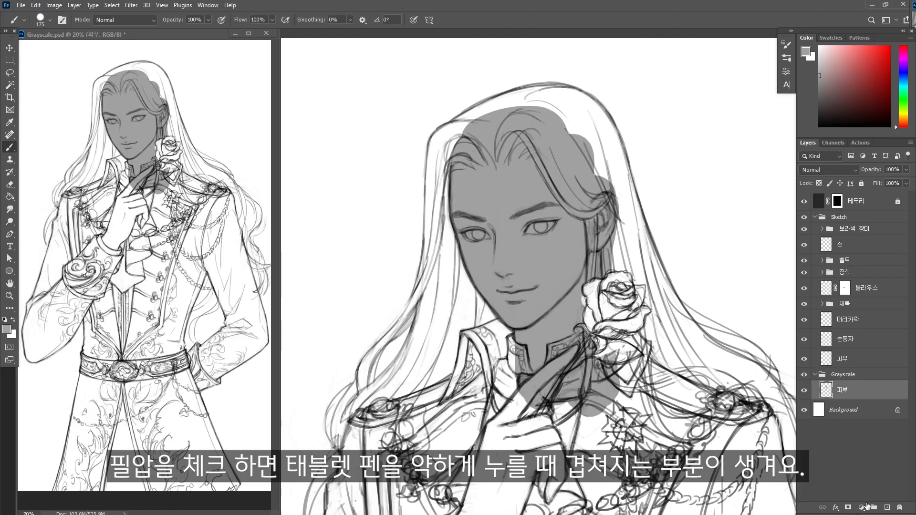
Add a new layer above 피부 and paint the collar and left chest of the uniform in flat lighter grey
key("ctrl+shift+alt+n")
left_click(819, 67)
left_click_drag(512, 195, 515, 135)
mouse_move(474, 348)
left_mouse_down()
mouse_move(495, 487)
mouse_move(468, 359)
mouse_move(404, 408)
mouse_move(388, 358)
mouse_move(462, 334)
left_mouse_up()
key("bracketleft")
left_click_drag(483, 289, 473, 310)
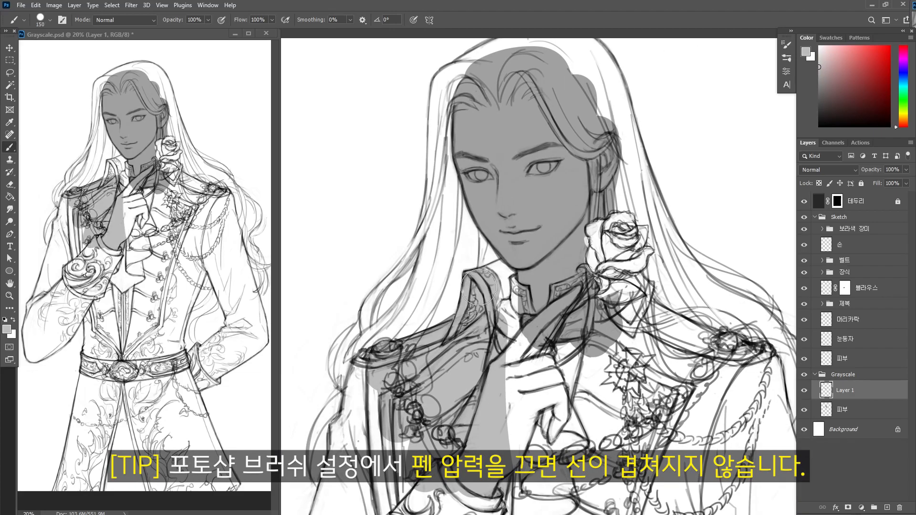
mouse_move(509, 273)
left_mouse_down()
mouse_move(507, 334)
mouse_move(516, 320)
left_mouse_up()
mouse_move(557, 293)
left_mouse_down()
mouse_move(585, 281)
mouse_move(578, 291)
left_mouse_up()
Enlarge the brush and fill the uniform's right chest and the remaining torso with the same flat grey
key("bracketright")
key("bracketright")
key("bracketright")
key("bracketright")
key("bracketright")
key("bracketright")
key("bracketright")
key("bracketright")
key("bracketright")
key("bracketright")
mouse_move(581, 330)
left_mouse_down()
mouse_move(567, 356)
mouse_move(601, 313)
mouse_move(611, 327)
mouse_move(617, 317)
mouse_move(708, 360)
mouse_move(710, 379)
mouse_move(614, 414)
mouse_move(647, 345)
left_mouse_up()
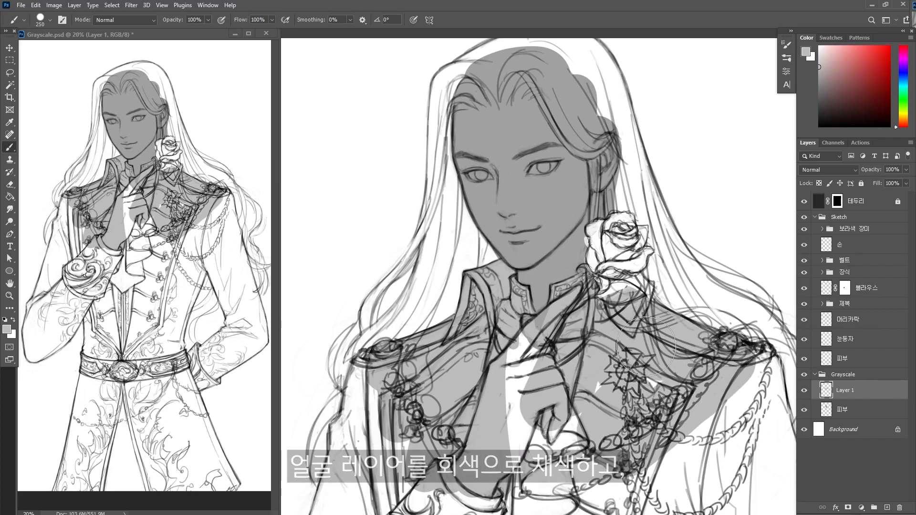
mouse_move(524, 344)
left_mouse_down()
mouse_move(527, 480)
mouse_move(606, 424)
mouse_move(604, 377)
mouse_move(390, 459)
mouse_move(374, 455)
mouse_move(382, 378)
mouse_move(365, 419)
left_mouse_up()
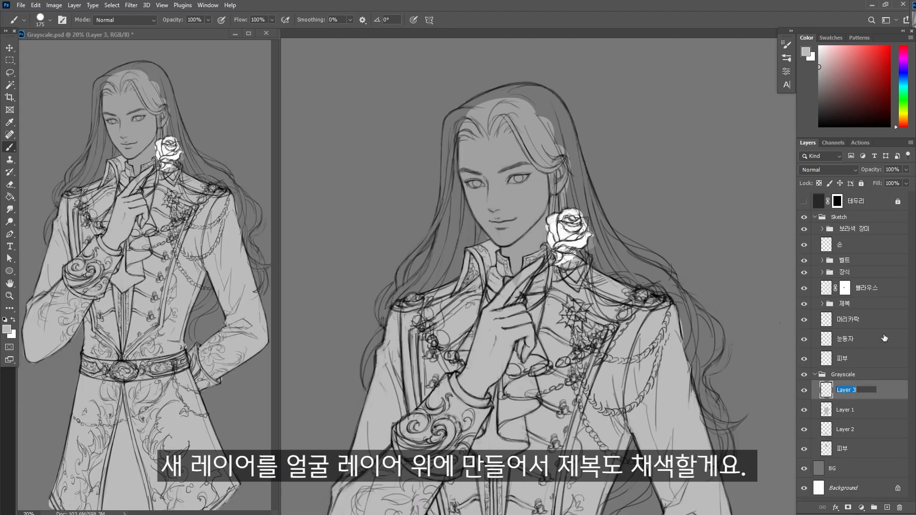
Rename Layer 3 as 머리카락 and fill the crown and fringe of the hair with flat light grey
type("머리")
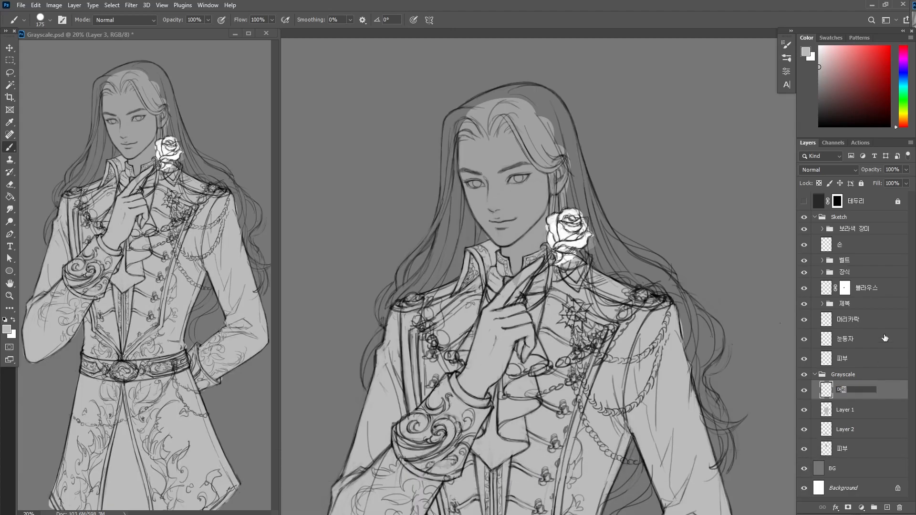
mouse_move(508, 115)
left_mouse_down()
mouse_move(530, 94)
mouse_move(552, 107)
mouse_move(569, 137)
left_mouse_up()
key("ctrl+plus")
key("bracketleft")
key("bracketleft")
key("bracketleft")
key("bracketleft")
key("bracketleft")
mouse_move(457, 177)
left_mouse_down()
mouse_move(529, 178)
mouse_move(552, 150)
mouse_move(576, 198)
mouse_move(556, 204)
mouse_move(537, 143)
mouse_move(555, 213)
mouse_move(589, 240)
mouse_move(585, 198)
left_mouse_up()
left_click_drag(592, 124, 654, 295)
Paint the hair strands beside the ear and over the right shoulder with a smaller brush, erasing excess along the edge
key("bracketleft")
key("bracketleft")
key("bracketleft")
mouse_move(624, 215)
left_mouse_down()
mouse_move(623, 237)
mouse_move(618, 282)
left_mouse_up()
key("bracketleft")
key("bracketleft")
key("bracketleft")
key("bracketleft")
left_click_drag(592, 247, 593, 310)
mouse_move(603, 376)
left_mouse_down()
mouse_move(644, 396)
mouse_move(744, 413)
left_mouse_up()
key("e")
mouse_move(639, 300)
left_mouse_down()
mouse_move(626, 229)
mouse_move(634, 209)
left_mouse_up()
Paint the long front lock on the left side of the face down to the shoulder in light grey
key("b")
mouse_move(446, 168)
left_mouse_down()
mouse_move(433, 236)
mouse_move(435, 183)
left_mouse_up()
left_click_drag(436, 236, 432, 307)
left_click_drag(425, 253, 422, 284)
left_click_drag(426, 312, 366, 423)
left_click_drag(385, 376, 363, 422)
left_click_drag(438, 293, 411, 352)
left_click_drag(406, 341, 371, 389)
Erase the overspill along both edges of the left front lock to match the sketch lines
key("e")
left_click_drag(421, 260, 419, 286)
mouse_move(391, 352)
left_mouse_down()
mouse_move(371, 375)
mouse_move(439, 288)
left_mouse_up()
left_click_drag(451, 209, 439, 306)
left_click_drag(446, 238, 426, 328)
left_click_drag(402, 338, 365, 388)
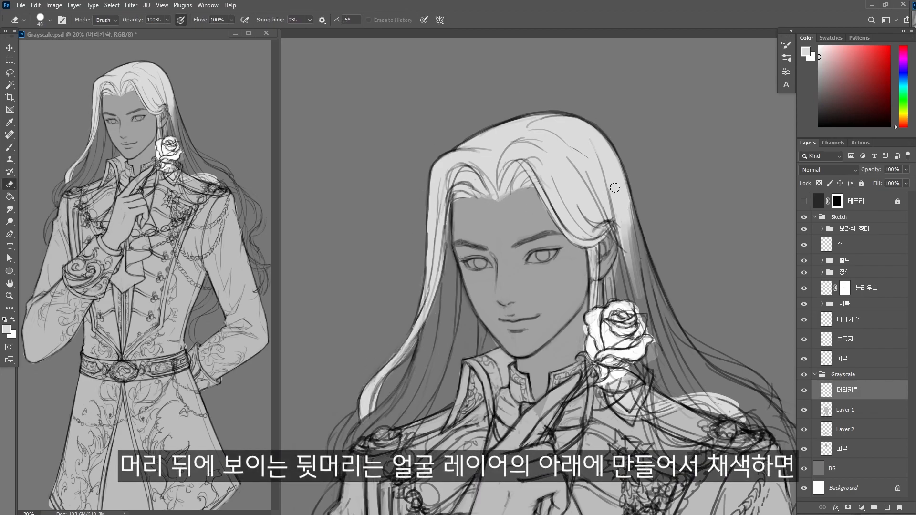
Fill the long hair falling on the right side of the face to the shoulder in light grey with a larger brush
key("b")
key("bracketright")
key("bracketright")
key("bracketright")
key("bracketright")
mouse_move(631, 209)
left_mouse_down()
mouse_move(667, 353)
mouse_move(787, 441)
left_mouse_up()
Create a new layer directly below 피부 and name it 뒷머리
left_click(860, 449)
left_click(886, 507)
left_click_drag(862, 449, 860, 476)
double_click(845, 468)
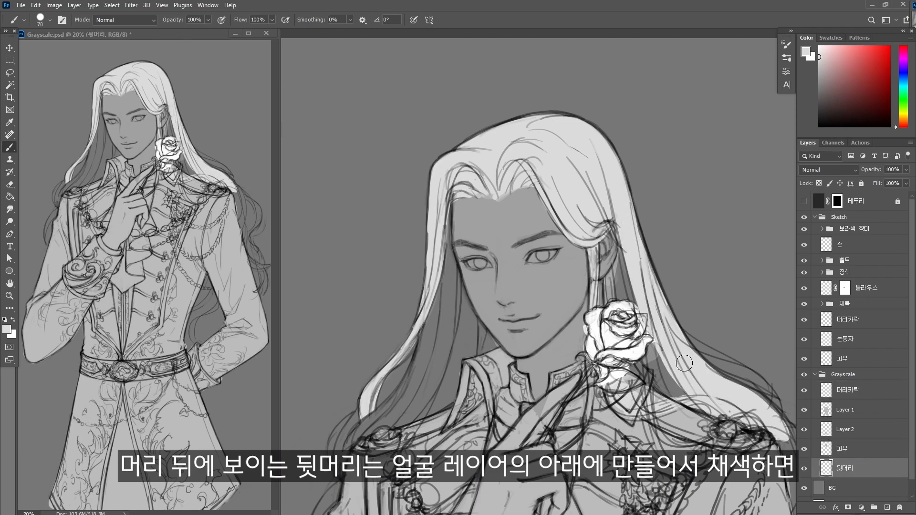
Sample the uniform's grey and fill the back hair on the left side of the face on the 뒷머리 layer
left_click(482, 422, "alt")
key("bracketright")
key("bracketright")
key("bracketright")
key("bracketright")
key("bracketright")
left_click_drag(469, 281, 443, 410)
left_click_drag(450, 229, 395, 419)
left_click_drag(401, 381, 355, 443)
left_click_drag(354, 354, 358, 272)
Paint the thin back-hair strands hanging past the left shoulder with a smaller brush
key("bracketleft")
key("bracketleft")
key("bracketleft")
key("bracketleft")
key("bracketleft")
key("bracketleft")
key("bracketleft")
key("bracketleft")
left_click_drag(355, 325, 317, 491)
left_click_drag(339, 403, 314, 466)
Enlarge the brush and fill the back hair behind the neck, right shoulder and arm with flat grey
key("bracketright")
key("bracketright")
key("bracketright")
key("bracketright")
key("bracketright")
key("bracketright")
key("bracketright")
key("bracketright")
key("bracketright")
left_click_drag(631, 205, 674, 305)
left_click_drag(667, 296, 566, 282)
mouse_move(639, 291)
left_mouse_down()
mouse_move(706, 372)
mouse_move(706, 467)
left_mouse_up()
left_click_drag(658, 429, 658, 152)
left_click_drag(624, 324, 565, 443)
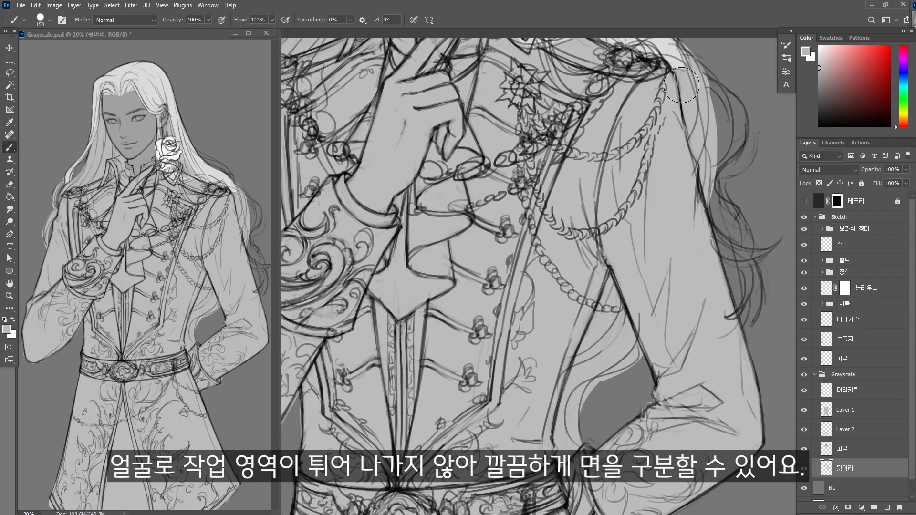
Paint the wavy back-hair ends outside the right arm with a smaller brush, following the sketched curls
key("bracketleft")
key("bracketleft")
key("bracketleft")
key("bracketleft")
key("bracketleft")
key("bracketleft")
key("bracketleft")
key("bracketleft")
left_click_drag(727, 91, 734, 174)
mouse_move(715, 86)
left_mouse_down()
mouse_move(737, 183)
mouse_move(749, 319)
left_mouse_up()
key("bracketleft")
left_click_drag(753, 261, 782, 241)
left_click_drag(707, 150, 760, 381)
On the 머리카락 layer, paint the front hair over the right shoulder in the sampled light grey and erase its outer edge
left_click(866, 391)
left_click(579, 125, "alt")
key("bracketleft")
key("bracketleft")
key("bracketleft")
key("bracketleft")
mouse_move(582, 70)
left_mouse_down()
mouse_move(631, 204)
mouse_move(711, 246)
left_mouse_up()
left_click_drag(654, 217, 728, 273)
left_click_drag(644, 190, 707, 230)
key("e")
left_click_drag(706, 223, 659, 199)
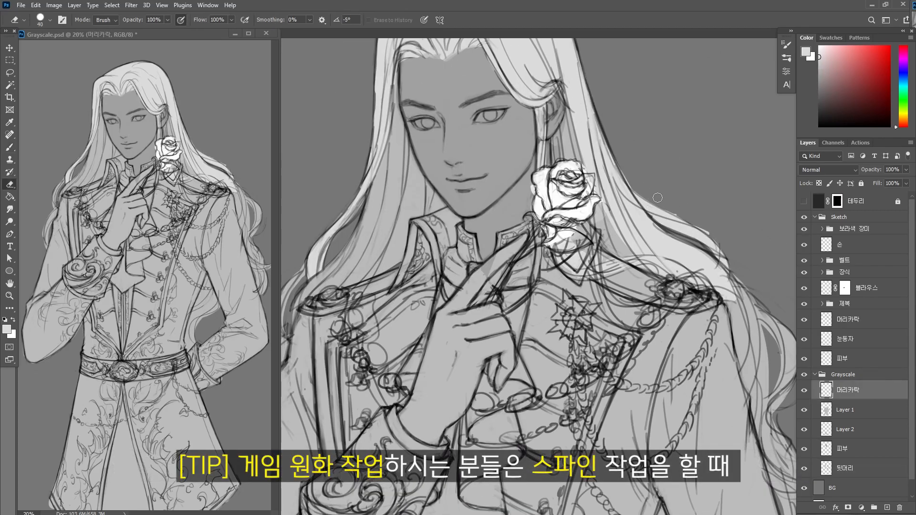
Add a new layer above 머리카락 and fill the raised hand with flat mid grey
key("ctrl+shift+alt+n")
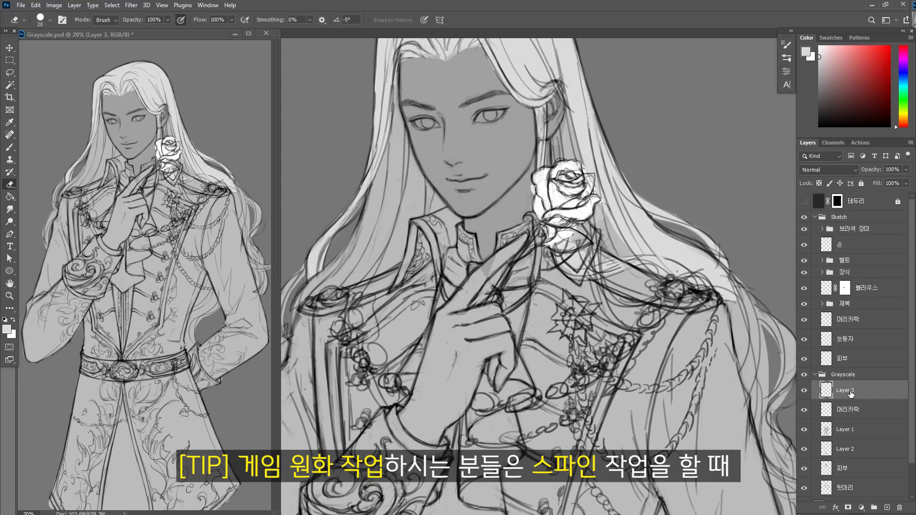
key("b")
mouse_move(416, 409)
left_mouse_down()
mouse_move(443, 334)
mouse_move(525, 237)
mouse_move(477, 329)
mouse_move(501, 377)
mouse_move(444, 420)
mouse_move(414, 406)
left_mouse_up()
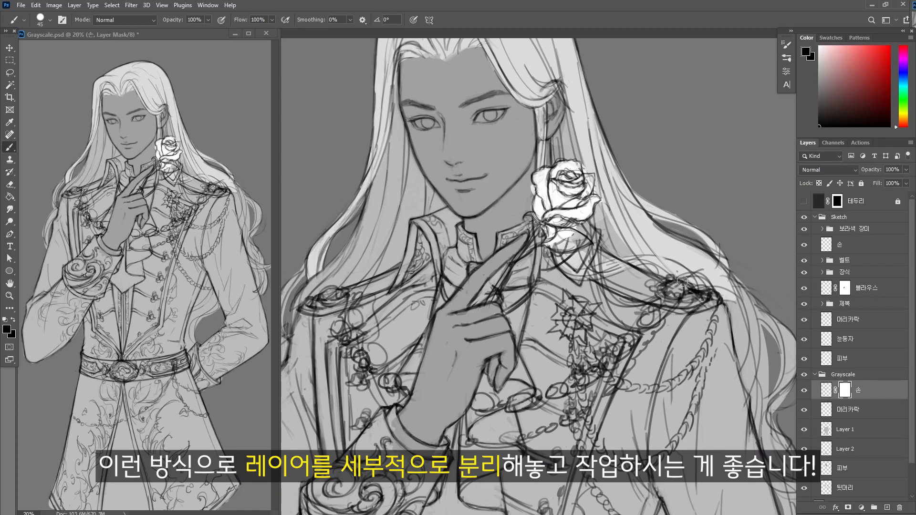
On the white layer of the rose group, fill the rose and its leaves with flat dark grey, using a smaller brush for the edges
mouse_move(553, 217)
left_mouse_down()
mouse_move(593, 200)
mouse_move(585, 177)
mouse_move(561, 167)
mouse_move(531, 212)
left_mouse_up()
key("bracketleft")
key("bracketleft")
key("bracketleft")
key("bracketleft")
key("bracketleft")
key("bracketleft")
key("bracketleft")
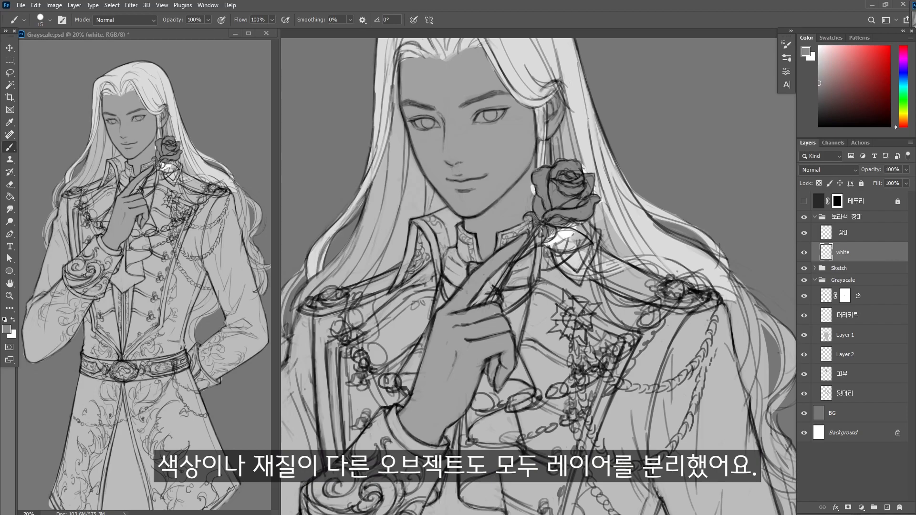
key("e")
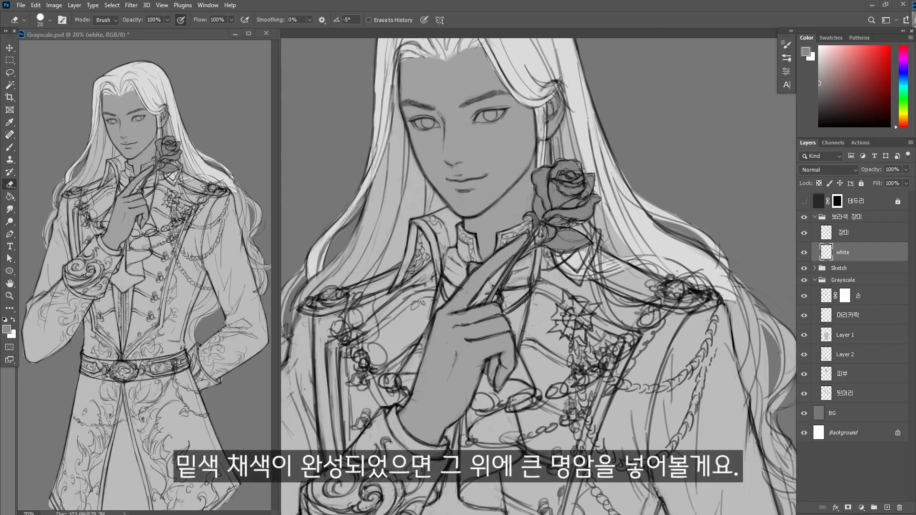
Lock the transparent pixels of the 뒷머리, 피부, Layer 2, Layer 1, 머리카락 and 손 layers
key("b")
left_click(870, 394)
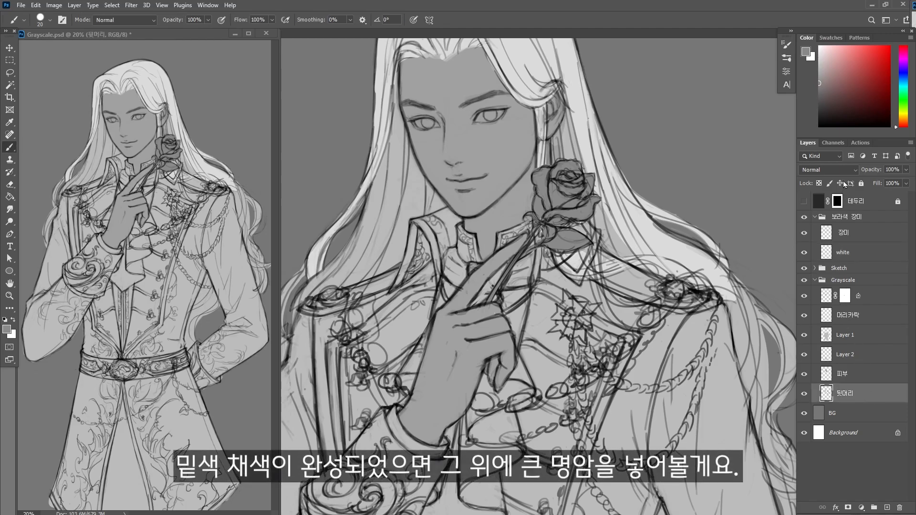
left_click(819, 184)
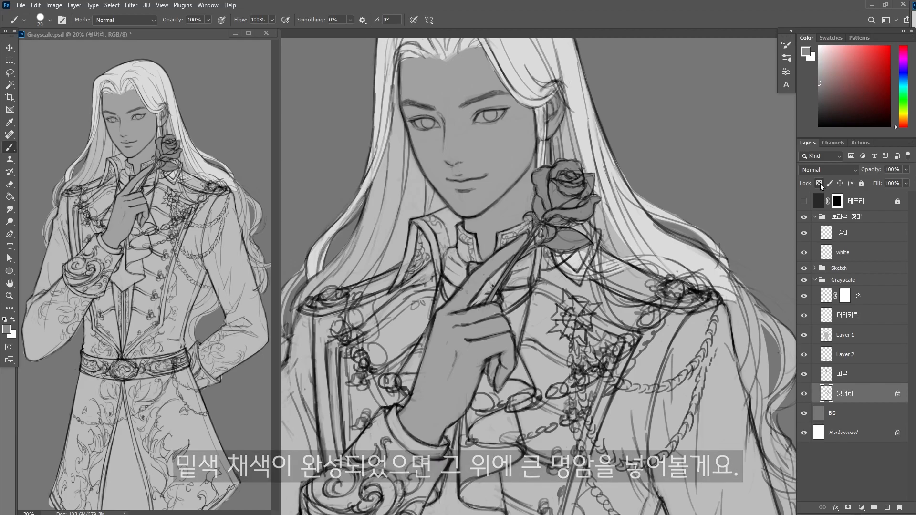
left_click(866, 367)
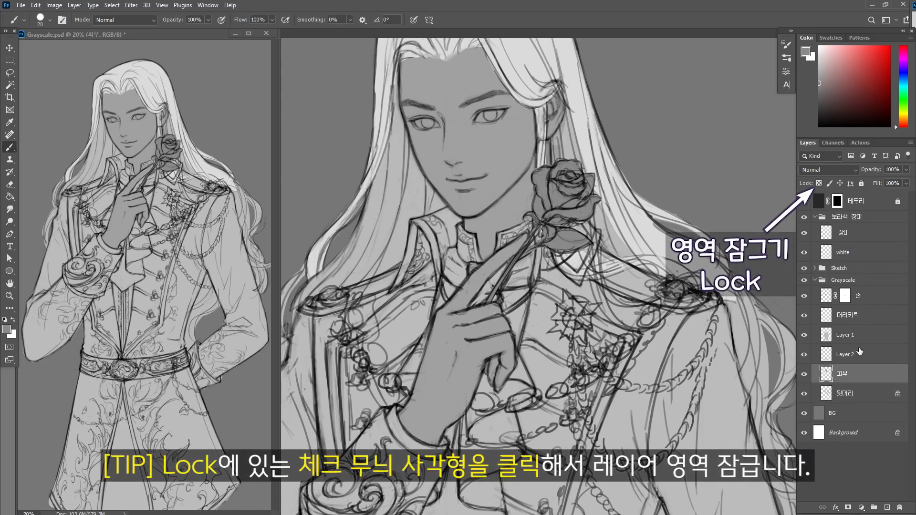
left_click(874, 357)
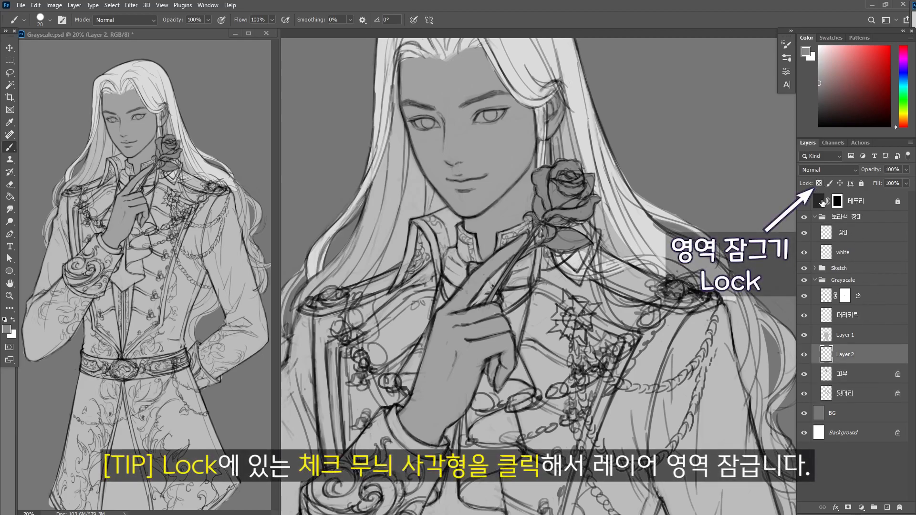
left_click(872, 334)
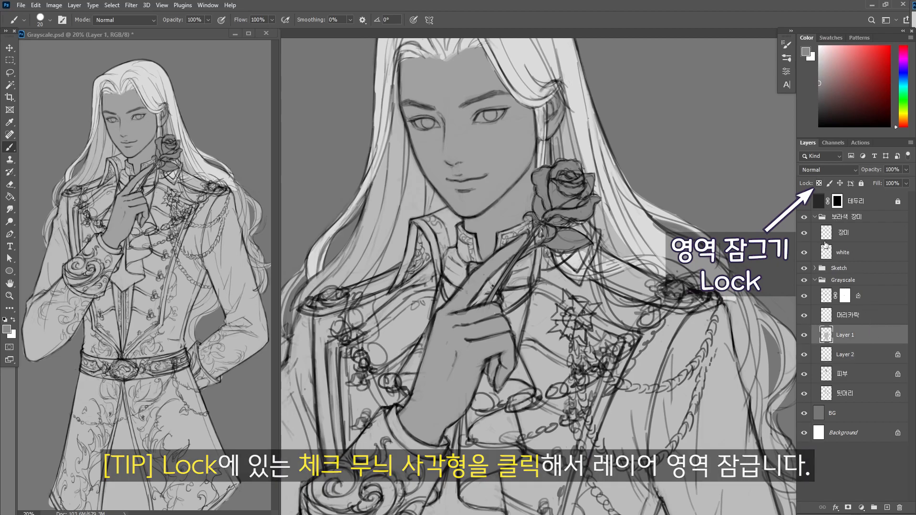
left_click(885, 317)
left_click(819, 183)
left_click(878, 299)
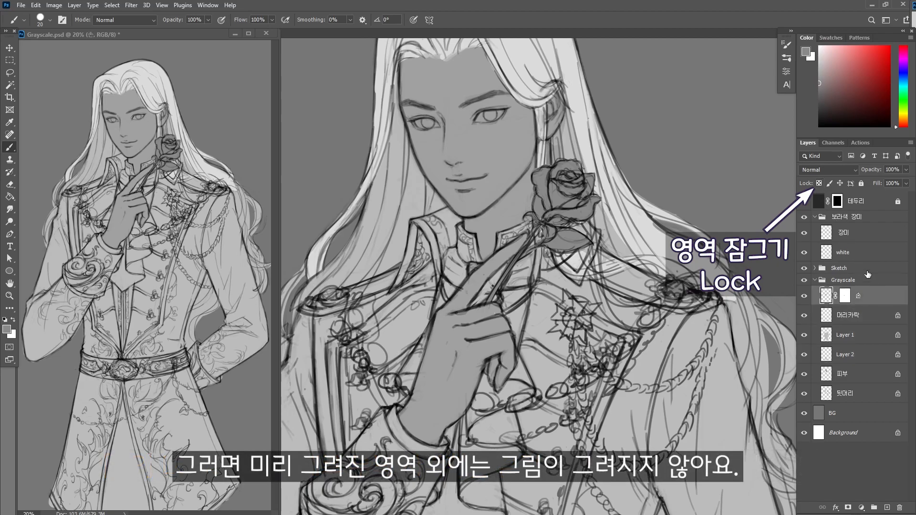
left_click(819, 184)
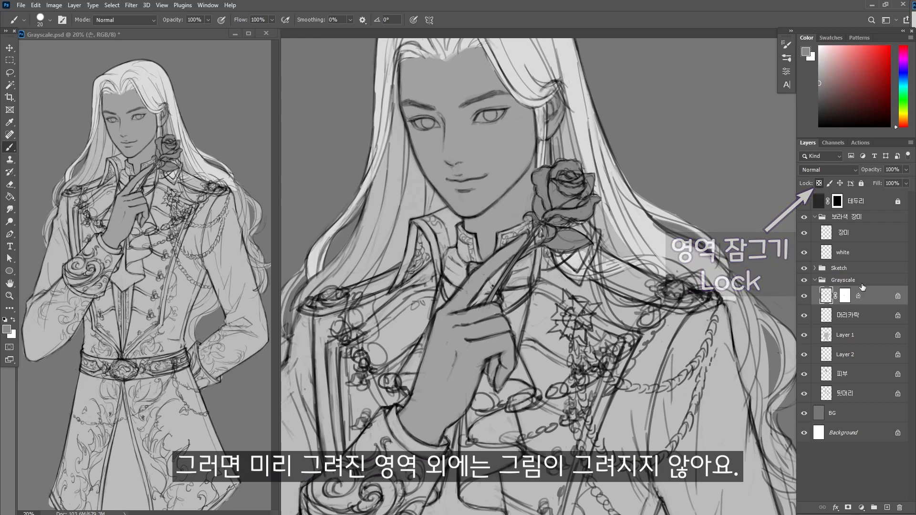
Select the 피부 layer for shading the face and choose the soft 부드러운 원 압력 불투명도 brush
left_click(867, 375)
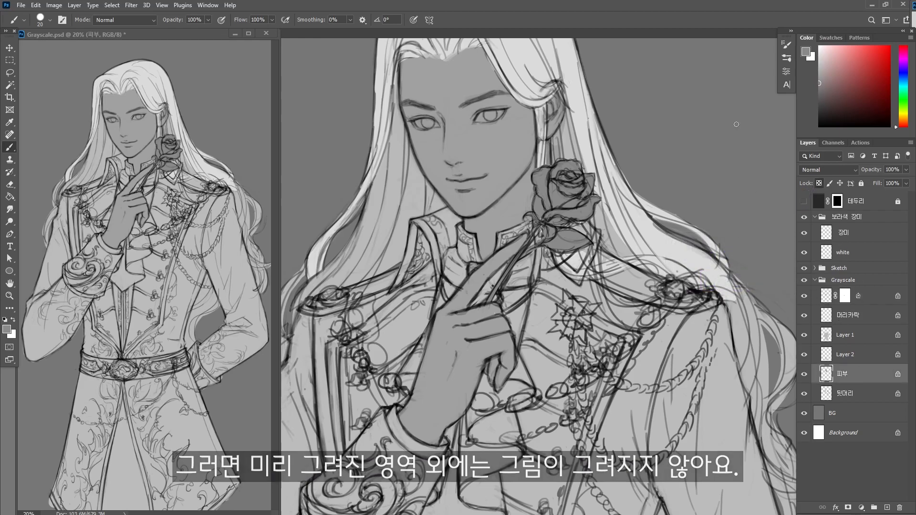
key("ctrl+plus")
left_click_drag(525, 181, 557, 295)
left_click(787, 58)
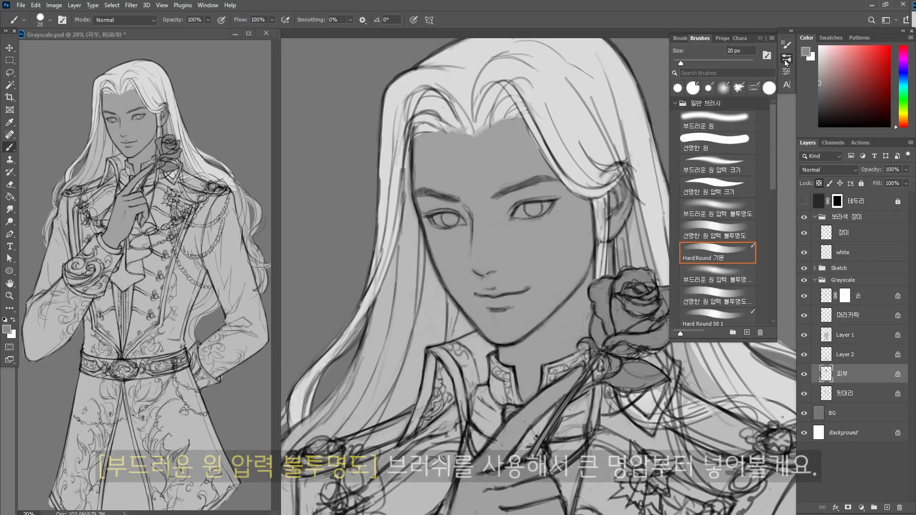
left_click(730, 212)
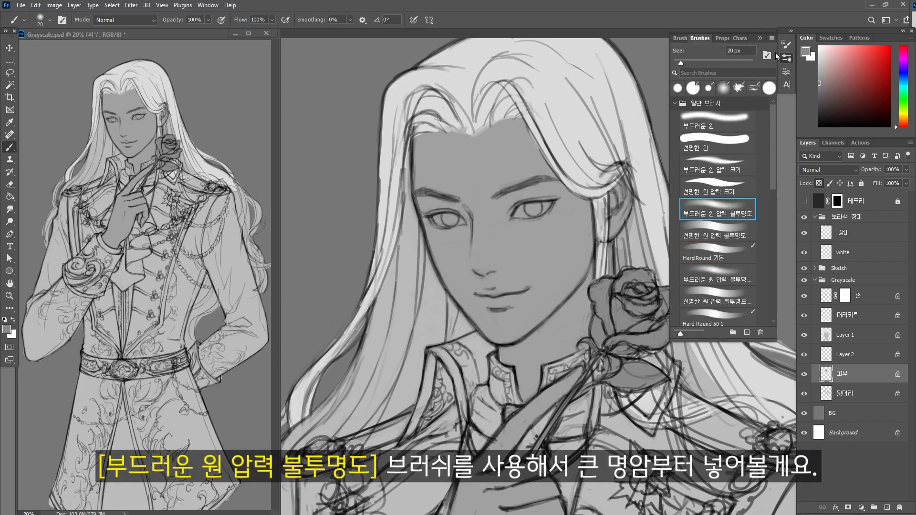
left_click(759, 39)
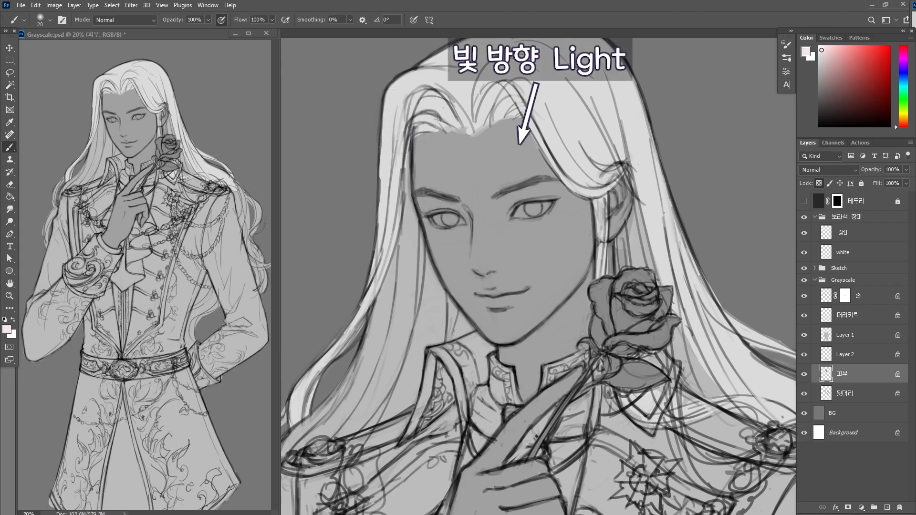
With a large soft brush in a near-white tone, lighten the forehead, nose and cheek on the 피부 layer
key("bracketright")
key("bracketright")
key("bracketright")
key("bracketright")
key("bracketright")
key("bracketright")
key("bracketright")
key("bracketright")
key("bracketright")
key("bracketright")
left_click_drag(514, 162, 469, 163)
key("bracketleft")
key("bracketleft")
left_click_drag(487, 223, 486, 251)
mouse_move(532, 278)
left_mouse_down()
mouse_move(503, 249)
mouse_move(522, 252)
mouse_move(498, 256)
mouse_move(546, 266)
mouse_move(522, 291)
mouse_move(548, 243)
mouse_move(510, 234)
left_mouse_up()
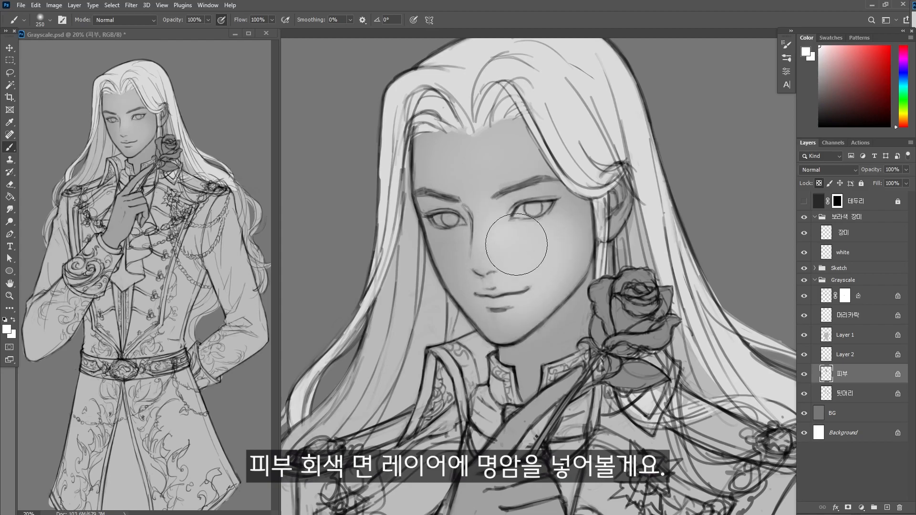
Extend the soft white light over the forehead and central face, and brighten the neck and chin with a smaller brush
key("bracketright")
key("bracketright")
mouse_move(518, 146)
left_mouse_down()
mouse_move(485, 173)
mouse_move(479, 238)
left_mouse_up()
key("bracketleft")
key("bracketleft")
key("bracketleft")
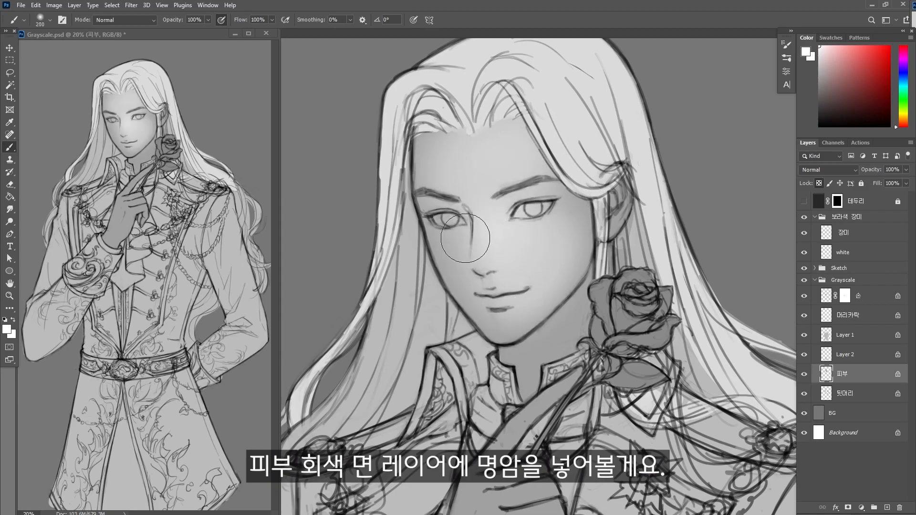
mouse_move(569, 333)
left_mouse_down()
mouse_move(570, 355)
mouse_move(546, 381)
left_mouse_up()
left_click_drag(496, 308, 532, 288)
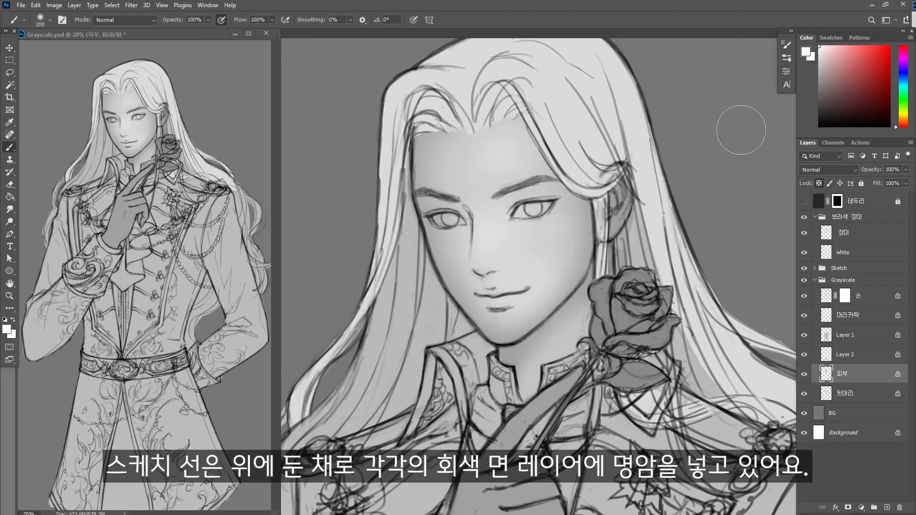
Shade the side of the nose bridge and the area under the nose in darker greys with a small soft brush
left_click(804, 201)
left_click(821, 61)
key("bracketleft")
key("bracketleft")
key("bracketleft")
key("bracketleft")
key("bracketleft")
key("bracketleft")
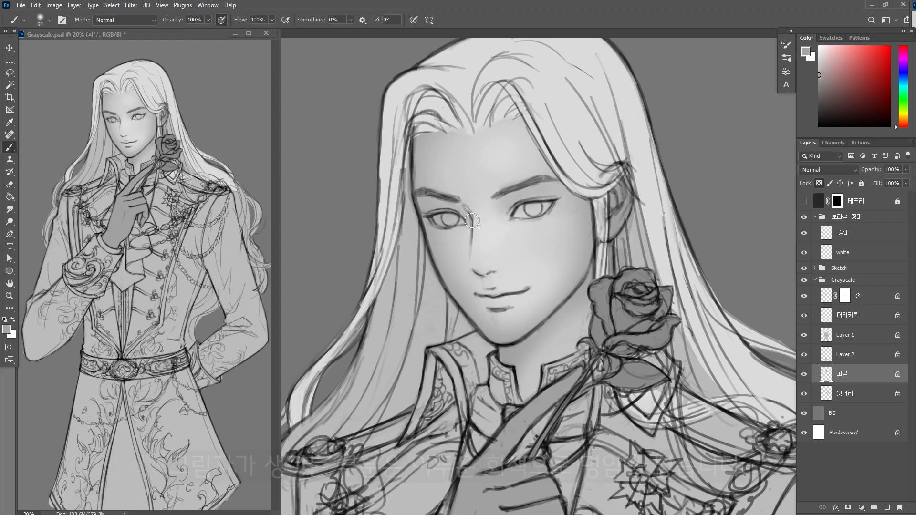
key("bracketleft")
key("bracketleft")
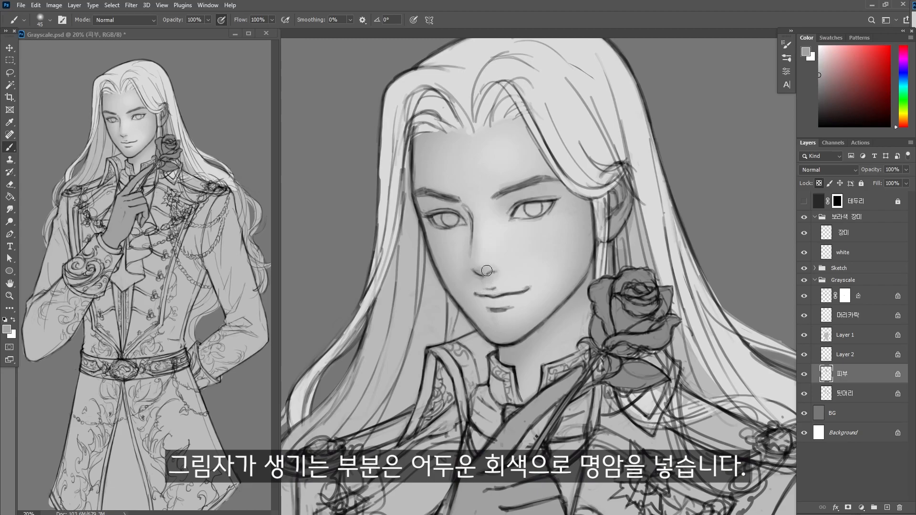
left_click(819, 89)
key("bracketleft")
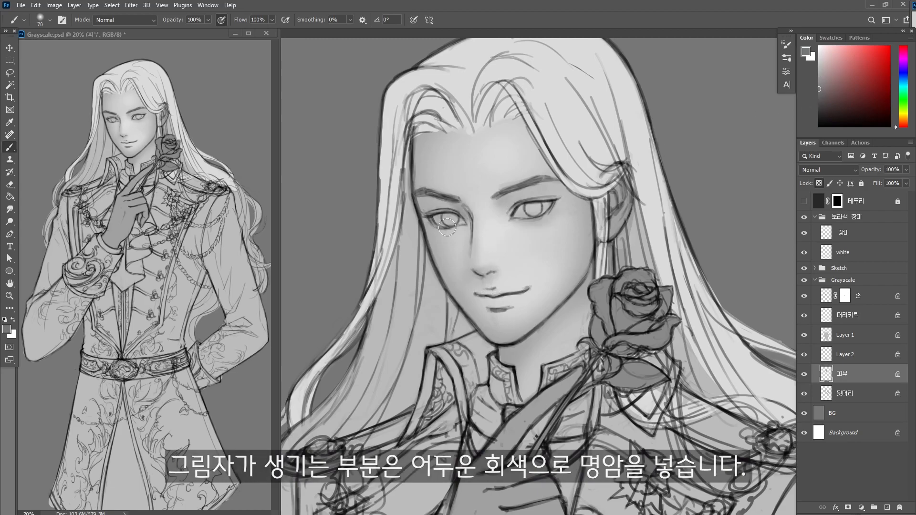
mouse_move(494, 271)
left_mouse_down()
mouse_move(519, 286)
mouse_move(488, 293)
mouse_move(523, 292)
mouse_move(493, 300)
mouse_move(489, 313)
mouse_move(464, 300)
mouse_move(496, 340)
mouse_move(522, 342)
mouse_move(587, 259)
left_mouse_up()
Brighten the middle of the forehead with a large soft brush, then the nose bridge and tip in pure white with a smaller one
key("bracketright")
key("bracketright")
key("bracketright")
key("bracketright")
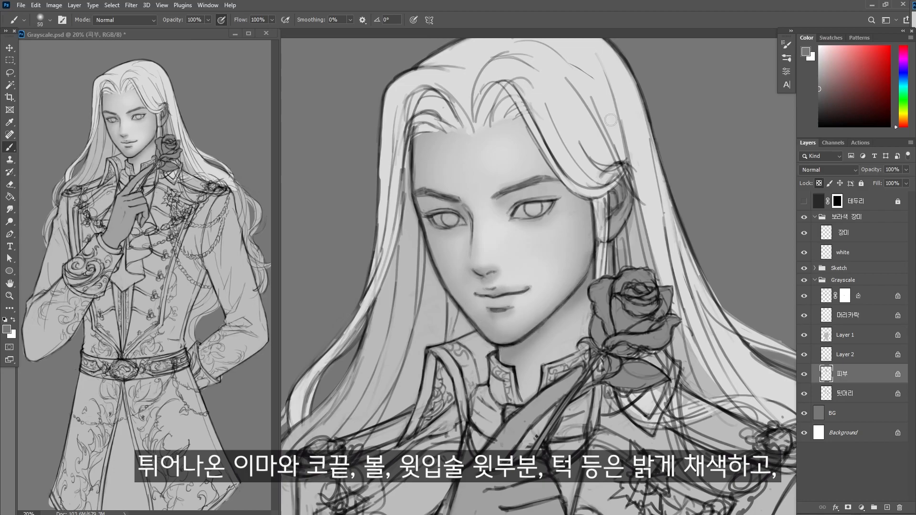
key("bracketright")
key("bracketright")
key("bracketright")
key("bracketright")
key("bracketright")
key("bracketright")
key("bracketright")
key("bracketright")
left_click_drag(471, 156, 469, 176)
key("bracketleft")
key("bracketleft")
key("bracketleft")
key("bracketleft")
key("bracketleft")
key("bracketleft")
key("bracketleft")
left_click(819, 46)
left_click_drag(491, 234, 497, 262)
mouse_move(486, 210)
left_mouse_down()
mouse_move(490, 151)
mouse_move(477, 159)
left_mouse_up()
Brighten the chin with a small soft white brush and the cheek down to the jaw with a larger one
key("bracketright")
key("bracketright")
key("bracketright")
key("bracketright")
key("bracketright")
key("bracketright")
key("bracketright")
key("bracketleft")
key("bracketleft")
key("bracketleft")
key("bracketleft")
key("bracketleft")
key("bracketleft")
key("bracketleft")
key("bracketleft")
left_click_drag(505, 329, 501, 322)
key("bracketright")
key("bracketright")
key("bracketright")
key("bracketright")
key("bracketright")
key("bracketright")
key("bracketright")
key("bracketright")
left_click_drag(532, 248, 520, 339)
Add a small white highlight above the upper lip and lighten the cheek beside the nose with a slightly larger brush
key("bracketleft")
key("bracketleft")
key("bracketleft")
key("bracketleft")
key("bracketleft")
key("bracketleft")
key("bracketleft")
key("bracketleft")
left_click_drag(492, 284, 499, 281)
key("bracketright")
key("bracketright")
key("bracketright")
key("bracketright")
mouse_move(460, 233)
left_mouse_down()
mouse_move(435, 252)
mouse_move(461, 239)
left_mouse_up()
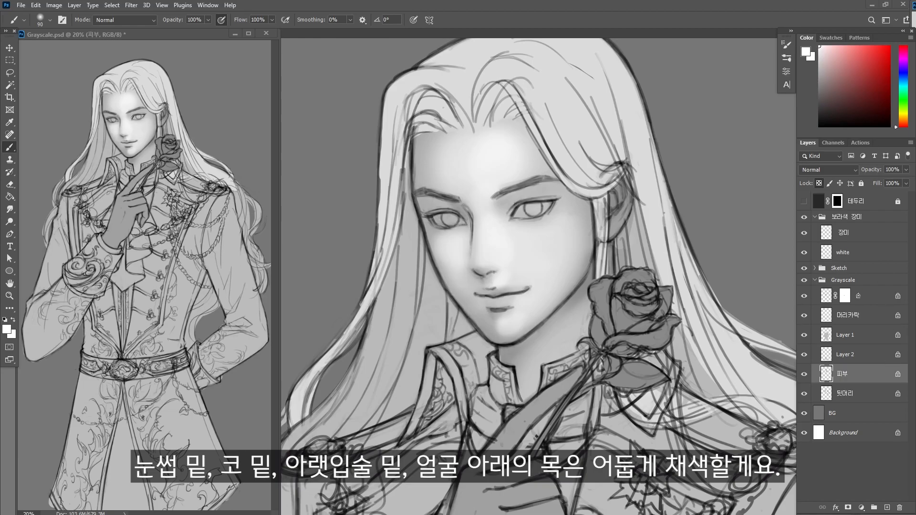
Pick a dark grey, sample a facial tone, and soften the shading along the outer cheek below the right-hand eye
left_click(819, 87)
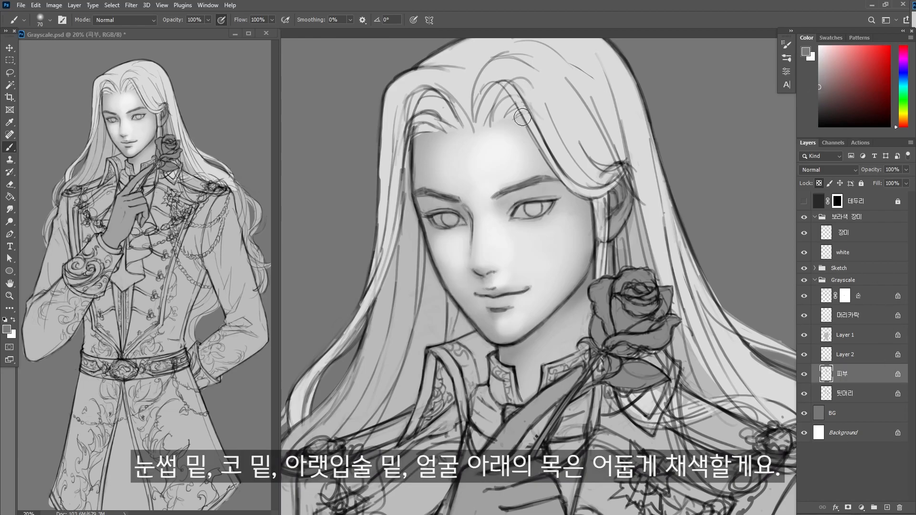
key("bracketleft")
key("bracketleft")
left_click(501, 238, "alt")
key("bracketright")
key("bracketright")
key("bracketright")
left_click_drag(567, 217, 552, 265)
Shade around both eyes and along the brows with a small soft brush, using greys sampled from the face
left_click(438, 209, "alt")
key("bracketleft")
key("bracketleft")
key("bracketleft")
key("bracketleft")
key("bracketleft")
key("bracketleft")
left_click_drag(440, 230, 463, 232)
mouse_move(522, 221)
left_mouse_down()
mouse_move(546, 218)
mouse_move(548, 208)
left_mouse_up()
left_click(555, 229, "alt")
left_click_drag(435, 221, 459, 223)
mouse_move(425, 201)
left_mouse_down()
mouse_move(470, 205)
mouse_move(558, 187)
left_mouse_up()
Blend the area beside the nose with sampled tones and brighten the nose bridge and forehead with a larger soft brush
left_click(522, 278, "alt")
left_click(568, 223, "alt")
left_click_drag(505, 270, 517, 281)
key("bracketright")
key("bracketright")
key("bracketright")
key("bracketright")
mouse_move(482, 218)
left_mouse_down()
mouse_move(476, 260)
mouse_move(531, 266)
mouse_move(481, 183)
left_mouse_up()
left_click_drag(524, 157, 544, 174)
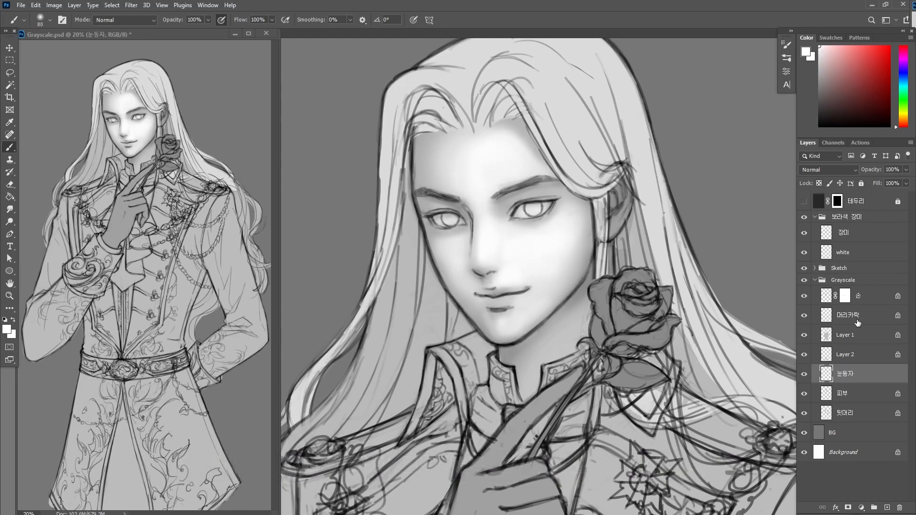
Fill both irises with a soft mid grey on the 눈동자 layer using a much smaller brush
key("bracketleft")
key("bracketleft")
key("bracketleft")
key("bracketleft")
key("bracketleft")
key("bracketleft")
key("bracketleft")
key("bracketleft")
key("bracketleft")
key("bracketleft")
key("bracketleft")
left_click_drag(526, 205, 529, 216)
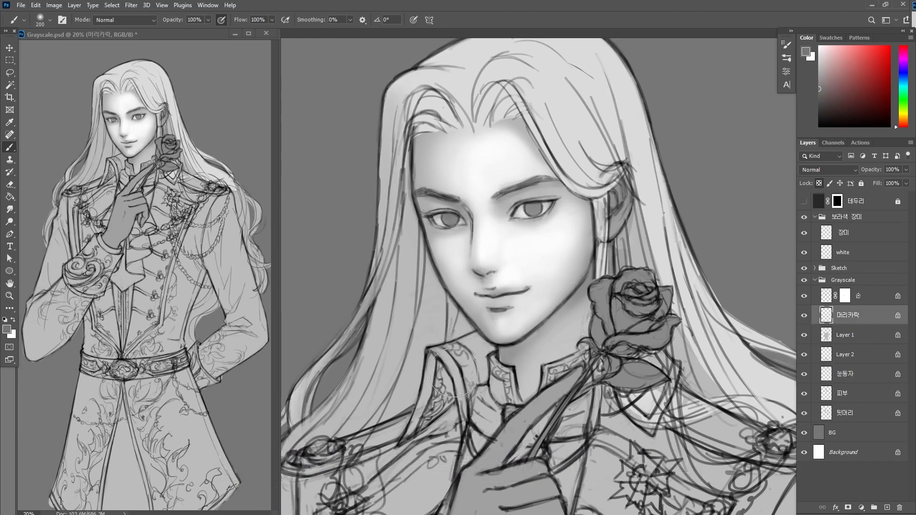
Shade the hair roots on both sides of the parting with soft grey on the 머리카락 layer using a size 150 brush
left_click_drag(492, 119, 518, 184)
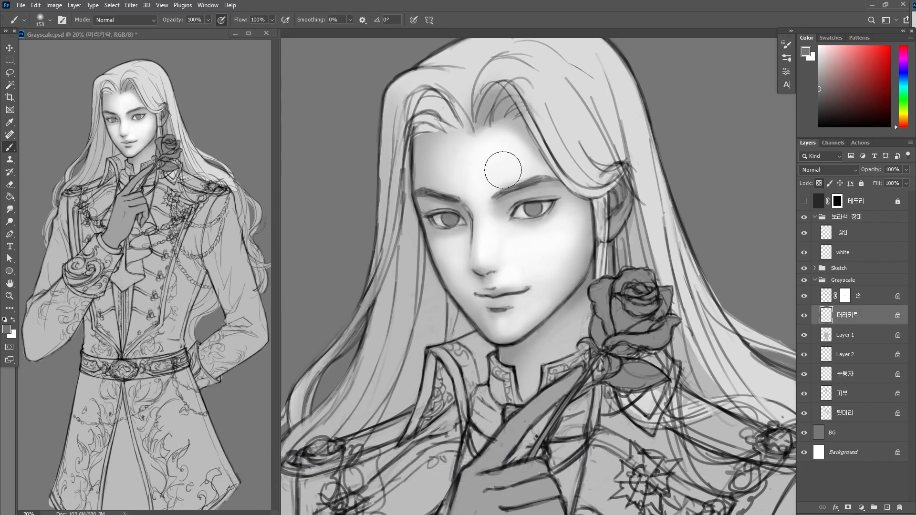
left_click_drag(420, 107, 453, 119)
left_click_drag(523, 117, 536, 143)
Darken the back hair beside the neck on the 뒷머리 layer with long soft strokes of a size 250 brush
left_click(847, 412)
key("bracketright")
key("bracketright")
key("bracketright")
left_click_drag(419, 247, 429, 353)
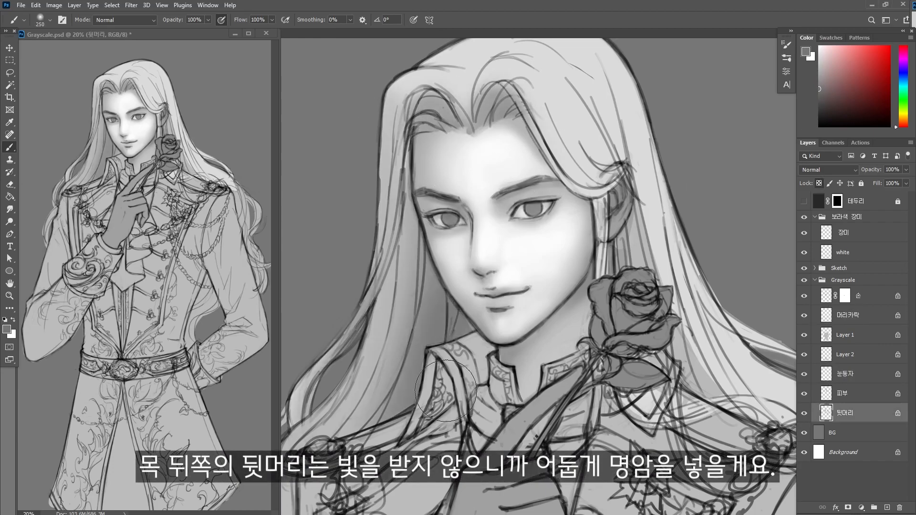
left_click_drag(423, 229, 381, 415)
Darken the back hair below the ear and behind the rose with a size 150 brush, and the strands by the elbow at size 500
key("bracketleft")
key("bracketleft")
key("bracketleft")
left_click_drag(632, 220, 651, 281)
mouse_move(665, 333)
left_mouse_down()
mouse_move(689, 387)
mouse_move(710, 391)
left_mouse_up()
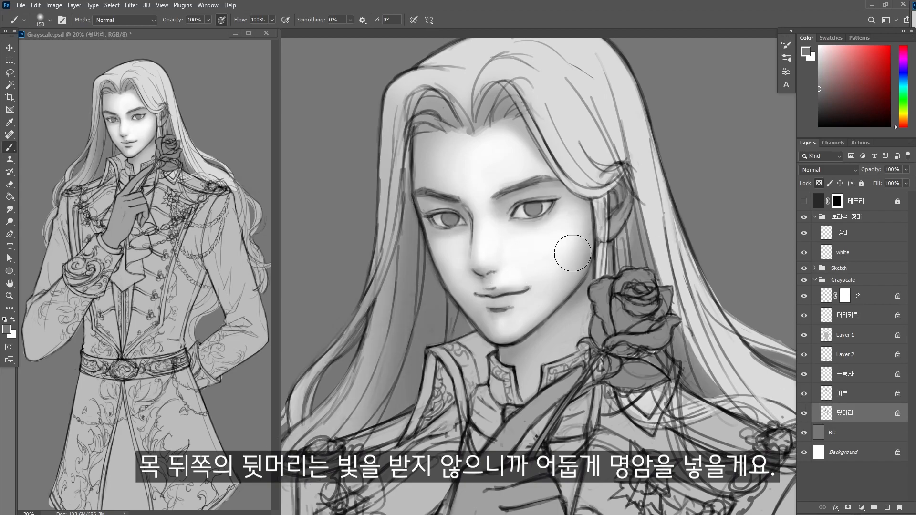
key("bracketright")
key("bracketright")
key("bracketright")
key("bracketright")
key("bracketright")
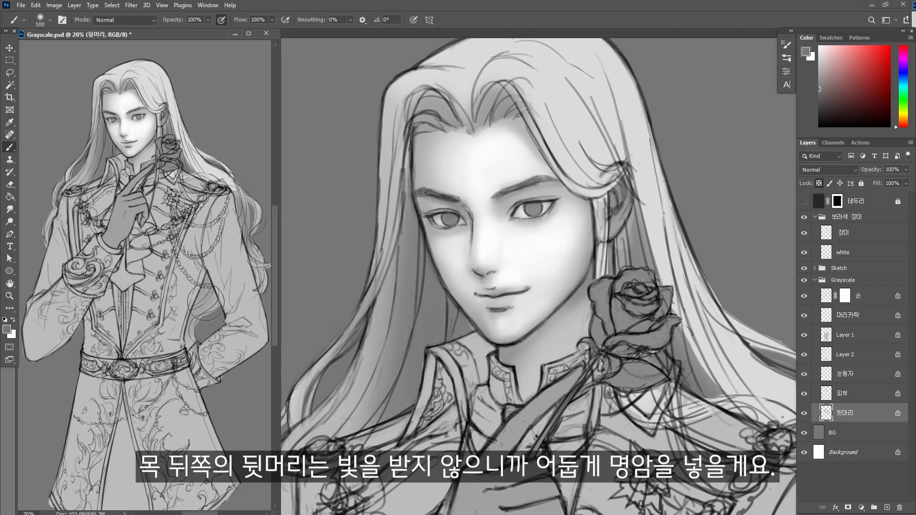
Shade the crown and the outer hair falling past the ear on the 머리카락 layer with broad, soft grey strokes
left_click(862, 317)
left_click(492, 112)
key("bracketleft")
left_click_drag(458, 32, 498, 25)
key("bracketleft")
mouse_move(632, 74)
left_mouse_down()
mouse_move(703, 286)
mouse_move(782, 396)
left_mouse_up()
left_click_drag(675, 92, 679, 134)
left_click_drag(647, 96, 675, 183)
Shade individual locks around the parting, the temples and the side above the ear with a size 80 brush
key("bracketleft")
key("bracketleft")
key("bracketleft")
key("bracketleft")
key("bracketleft")
key("bracketleft")
left_click_drag(506, 67, 484, 100)
left_click_drag(525, 65, 563, 65)
left_click_drag(384, 143, 384, 212)
left_click_drag(451, 116, 473, 153)
left_click_drag(589, 128, 632, 217)
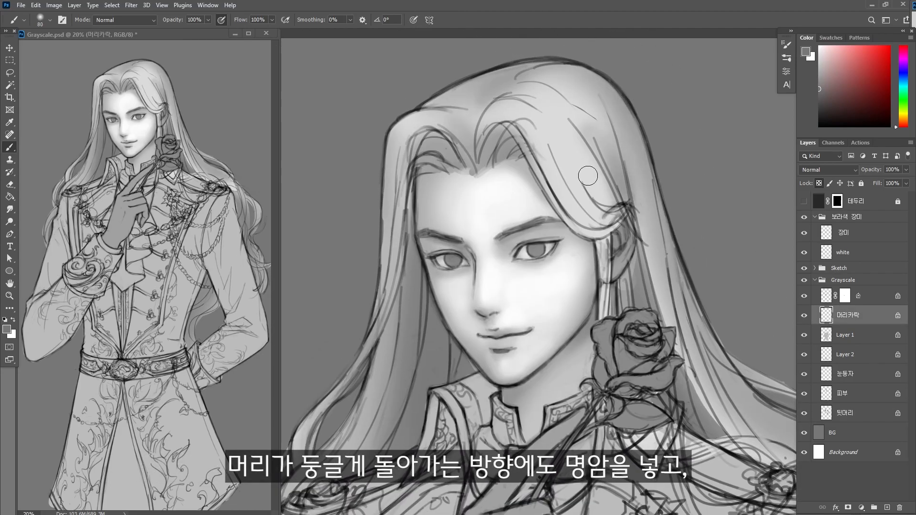
Deepen the grey in the side locks swept toward the ear, the top of the crown and the outer hair edge
left_click_drag(586, 180, 616, 209)
left_click_drag(539, 167, 556, 204)
left_click_drag(567, 217, 614, 248)
left_click_drag(552, 88, 505, 102)
left_click_drag(396, 114, 379, 312)
Pick a darker grey and deepen the back hair beside the jaw and collar on the 뒷머리 layer with a larger brush
key("bracketright")
key("bracketright")
left_click(845, 413)
left_click(821, 106)
left_click_drag(465, 338, 448, 380)
Shade the long front hair over the shoulder behind the rose on the 머리카락 layer, reducing the brush for the finer locks
left_click(847, 316)
mouse_move(730, 400)
left_mouse_down()
mouse_move(782, 477)
mouse_move(636, 341)
left_mouse_up()
key("bracketleft")
key("bracketleft")
key("bracketleft")
key("bracketleft")
key("bracketleft")
left_click_drag(682, 374, 763, 434)
left_click_drag(724, 455, 642, 371)
left_click_drag(453, 214, 622, 364)
Add darker strokes to the back hair beside the cheek and down toward the shoulder on the 뒷머리 layer
left_click(845, 413)
left_click_drag(409, 327, 377, 426)
left_click_drag(407, 195, 406, 271)
Shade the 머리카락 layer along the hairline, and with a larger brush across the crown and down the long side hair
left_click(847, 315)
mouse_move(491, 160)
left_mouse_down()
mouse_move(524, 133)
mouse_move(408, 143)
left_mouse_up()
key("bracketleft")
key("bracketleft")
key("bracketleft")
key("bracketleft")
key("bracketleft")
key("bracketright")
key("bracketright")
key("bracketright")
key("bracketright")
key("bracketright")
key("bracketright")
key("bracketright")
key("bracketright")
key("bracketright")
mouse_move(481, 108)
left_mouse_down()
mouse_move(597, 76)
mouse_move(656, 222)
left_mouse_up()
left_click_drag(657, 178, 744, 388)
mouse_move(560, 150)
left_mouse_down()
mouse_move(607, 229)
mouse_move(600, 310)
left_mouse_up()
left_click_drag(725, 453, 743, 371)
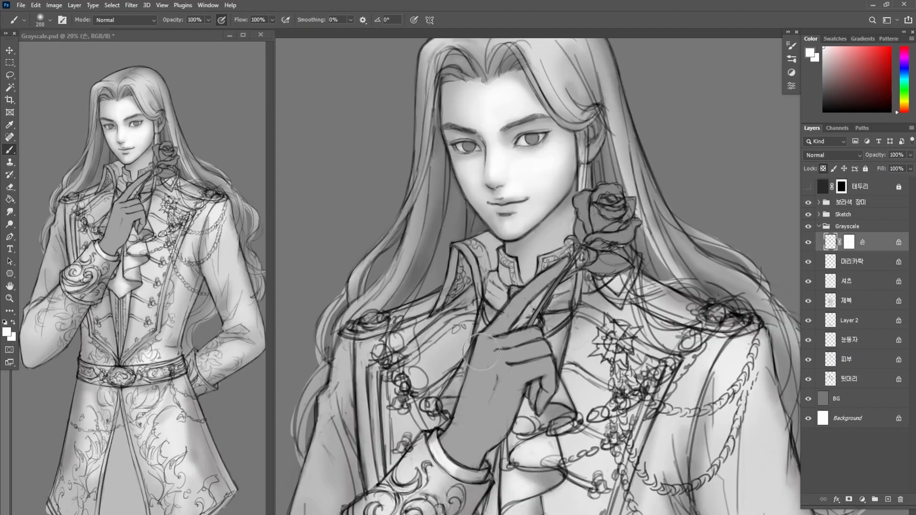
Lighten the wrist, back of the hand and raised index finger in white on the 손 layer, reducing the brush from 200 to 80
mouse_move(477, 362)
left_mouse_down()
mouse_move(486, 399)
mouse_move(461, 429)
left_mouse_up()
key("bracketleft")
key("bracketleft")
key("bracketleft")
key("bracketleft")
key("bracketleft")
key("bracketleft")
left_click_drag(488, 336, 567, 256)
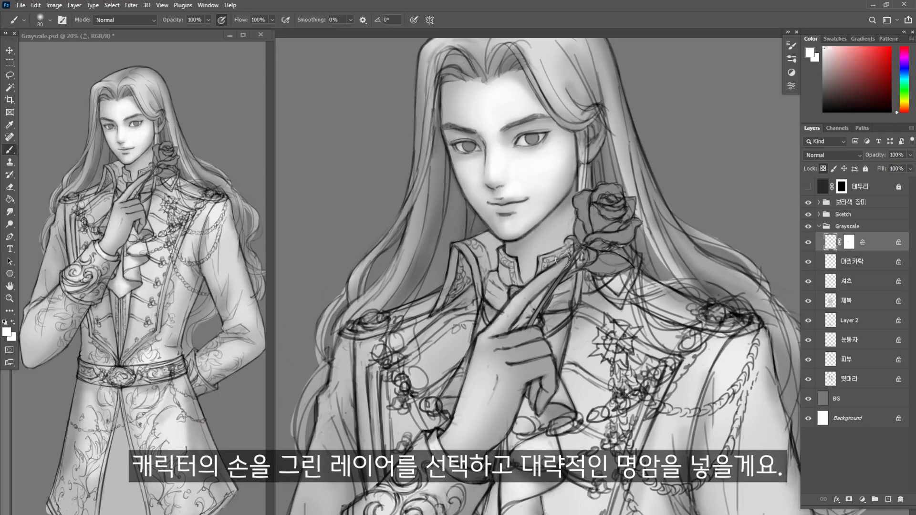
Brighten the lit edge of the index finger and the knuckle area of the hand with soft white strokes
mouse_move(489, 341)
left_mouse_down()
mouse_move(529, 353)
mouse_move(538, 388)
mouse_move(529, 369)
mouse_move(493, 353)
mouse_move(522, 336)
mouse_move(524, 283)
mouse_move(551, 271)
left_mouse_up()
key("bracketright")
key("bracketleft")
key("bracketleft")
left_click_drag(478, 357, 496, 410)
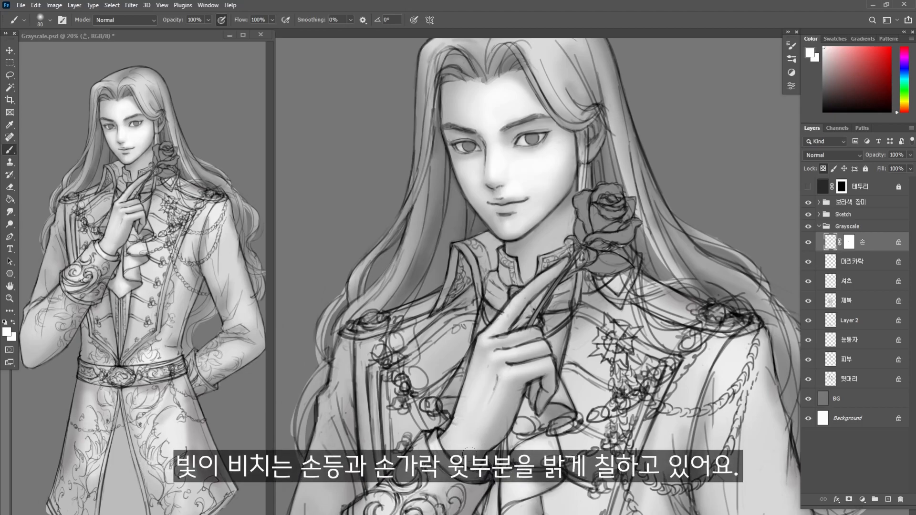
Build up white light on the back of the hand, the wrist and the tops of the folded fingers
left_click_drag(510, 377, 474, 448)
left_click_drag(487, 361, 465, 415)
left_click_drag(511, 341, 532, 336)
left_click_drag(527, 375, 540, 371)
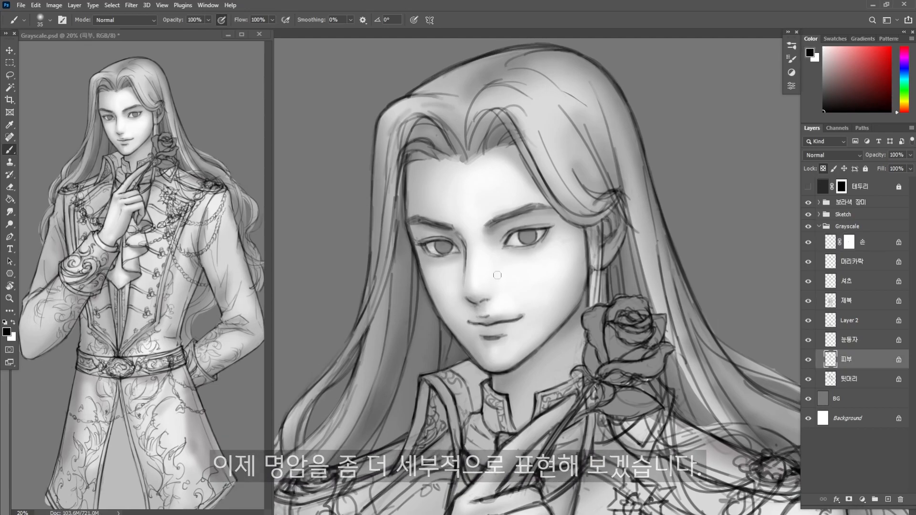
Paint black shadows on the 피부 layer, under the nose with a size 20 brush and on the neck below the jaw
key("bracketleft")
key("bracketleft")
key("bracketleft")
mouse_move(466, 296)
left_mouse_down()
mouse_move(489, 301)
mouse_move(483, 307)
left_mouse_up()
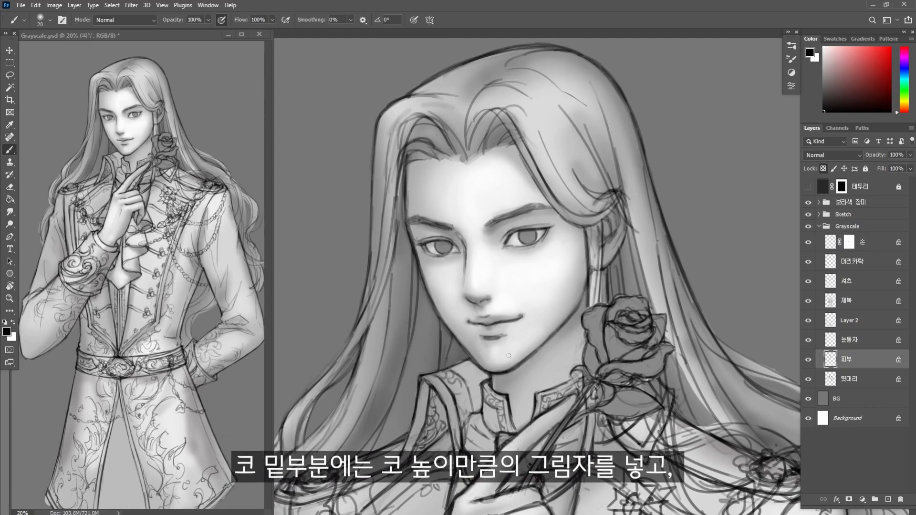
mouse_move(510, 374)
left_mouse_down()
mouse_move(583, 298)
mouse_move(531, 367)
mouse_move(562, 333)
left_mouse_up()
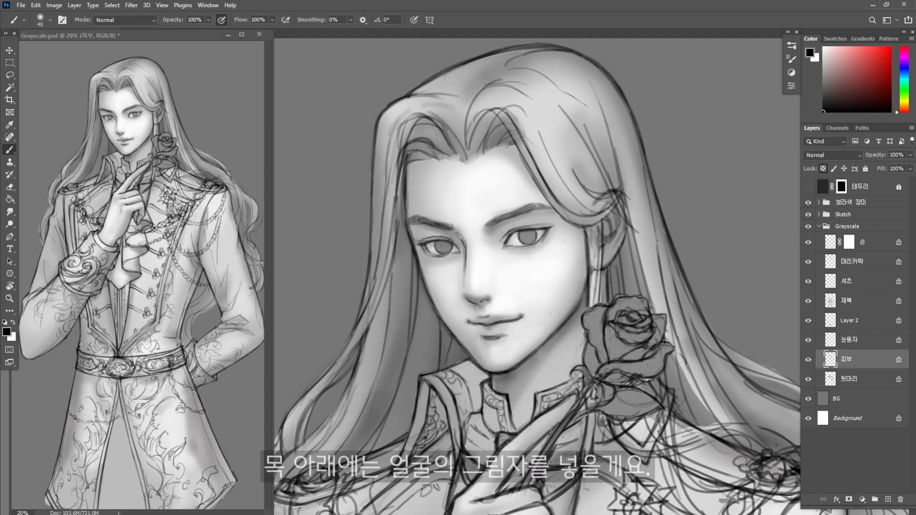
Draw dark pupils in the centre of both irises on the 눈동자 layer, facing the same direction, with a size 7 brush
key("bracketleft")
key("alt+bracketright")
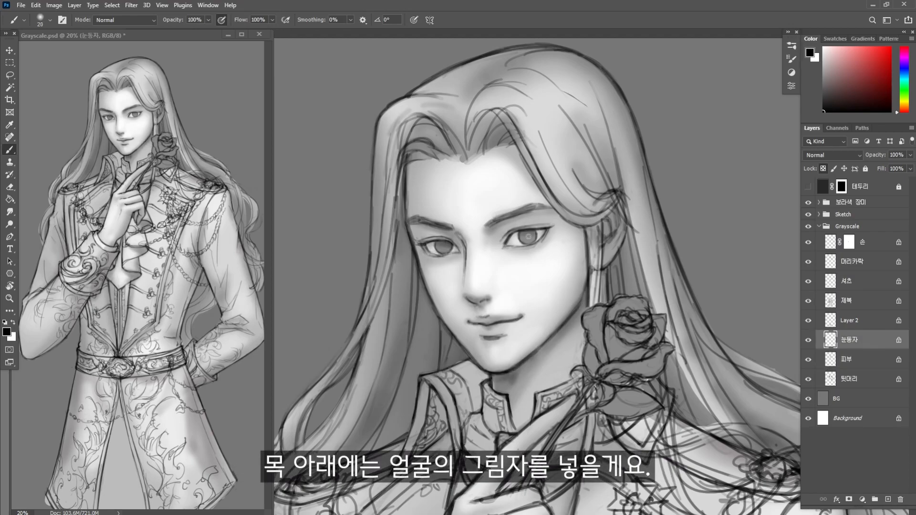
key("bracketleft")
key("bracketleft")
key("bracketleft")
key("bracketleft")
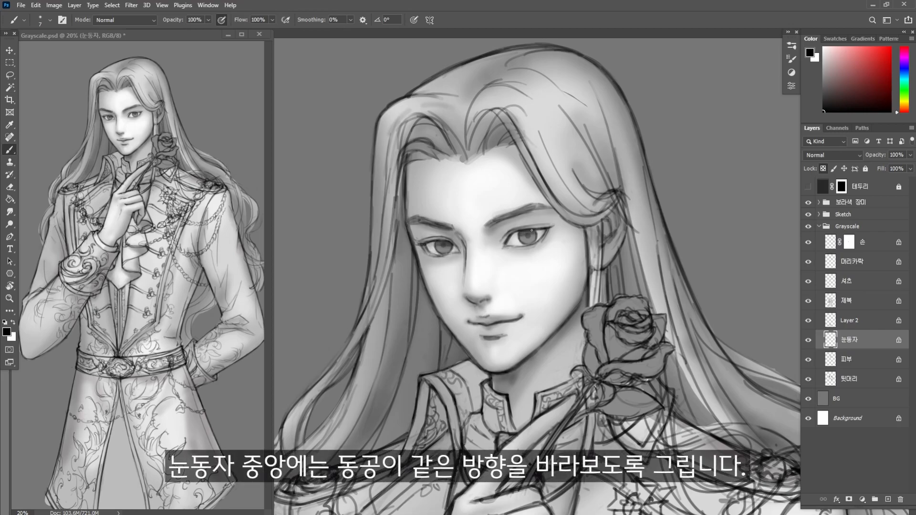
Add the upper eyelid's cast shadow across the eye whites on the 피부 layer with a size 10 brush
key("alt+bracketleft")
key("bracketright")
key("bracketright")
key("bracketright")
key("bracketright")
key("bracketleft")
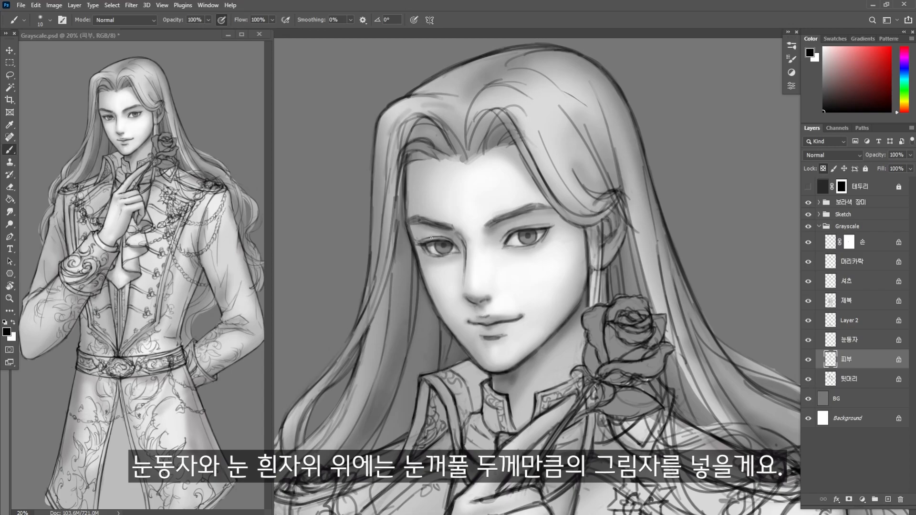
left_click_drag(432, 238, 453, 241)
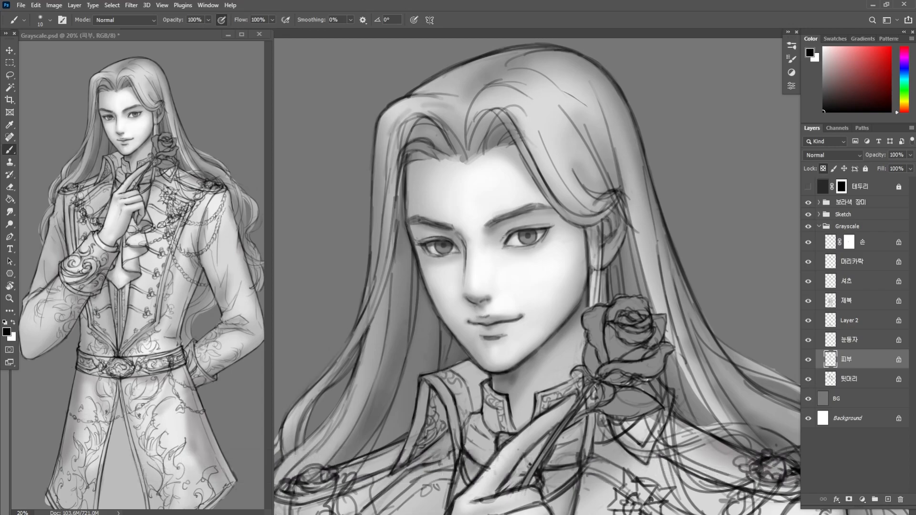
Refine the shading around the eyes with a smaller brush and touch up the irises in light grey on the 눈동자 layer
scroll(477, 301, "up", 1)
key("bracketleft")
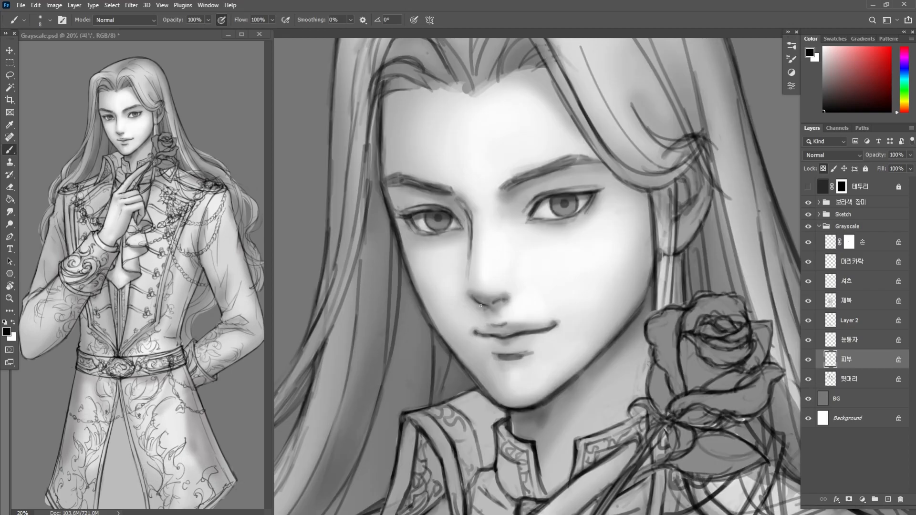
key("bracketleft")
left_click(861, 336)
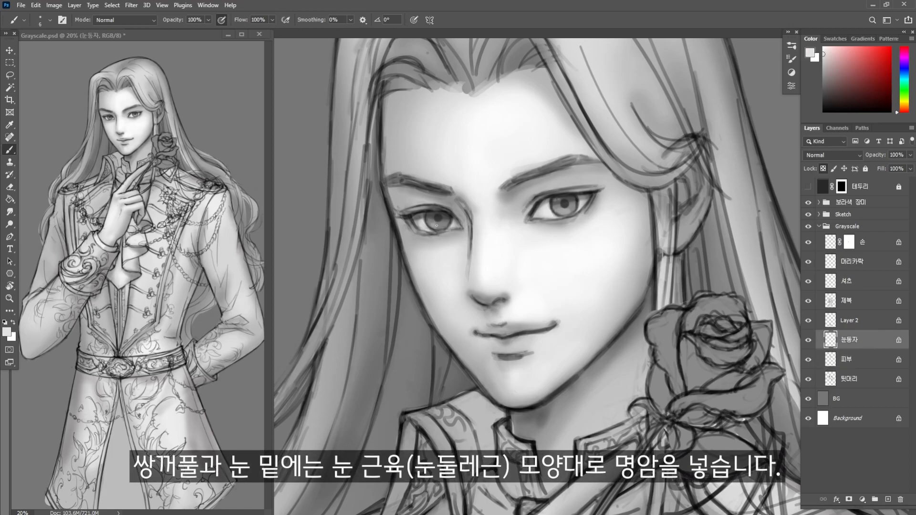
Restore black and shade the double eyelid creases and eye corners on the 피부 layer with a size 4 brush
key("alt+bracketleft")
key("bracketleft")
key("bracketleft")
key("d")
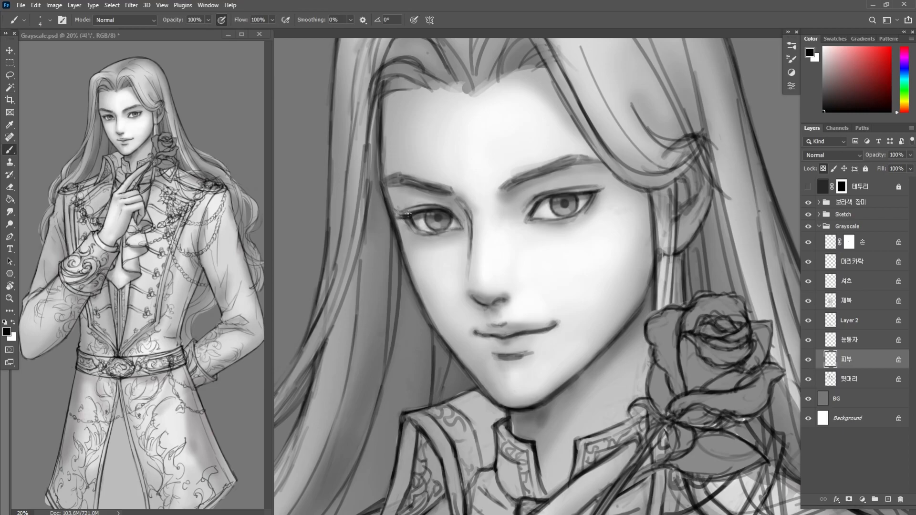
key("bracketleft")
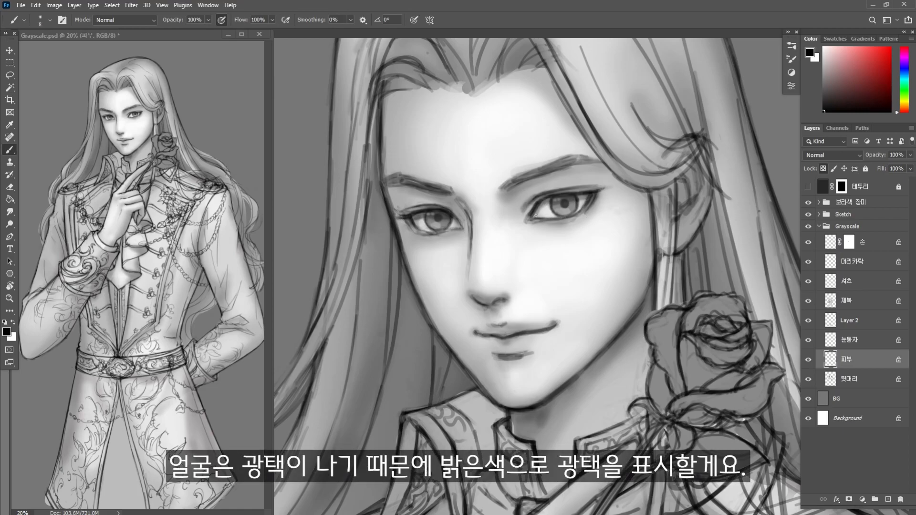
Add small white gloss highlights to the face around the eyes with a very small brush
key("x")
key("bracketleft")
key("bracketright")
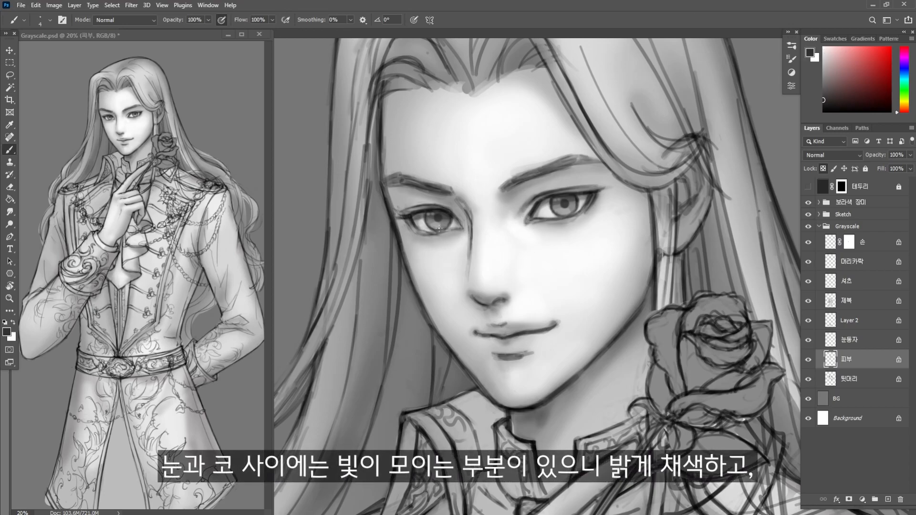
Brighten the skin between the eyes and nose in white, enlarging the brush to size 10
key("bracketright")
key("bracketright")
key("bracketright")
key("bracketright")
key("bracketright")
key("bracketright")
key("bracketright")
key("bracketright")
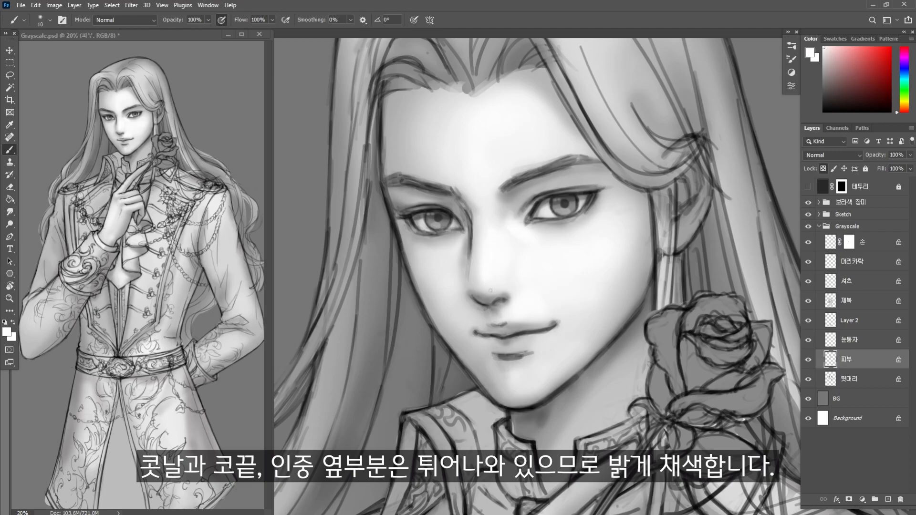
Redraw the lip line with slightly curled corners in a sampled grey, and shade the lips with tones sampled from the face
left_click(512, 287, "alt")
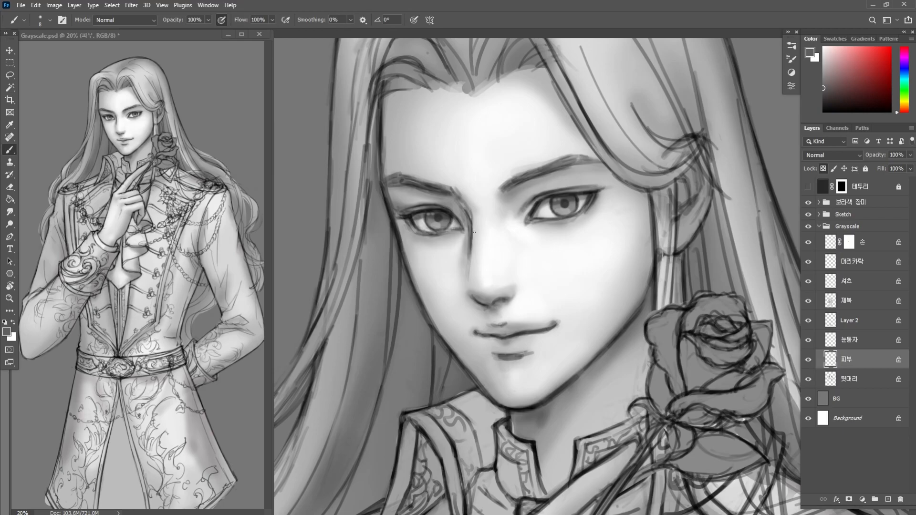
left_click_drag(473, 331, 556, 324)
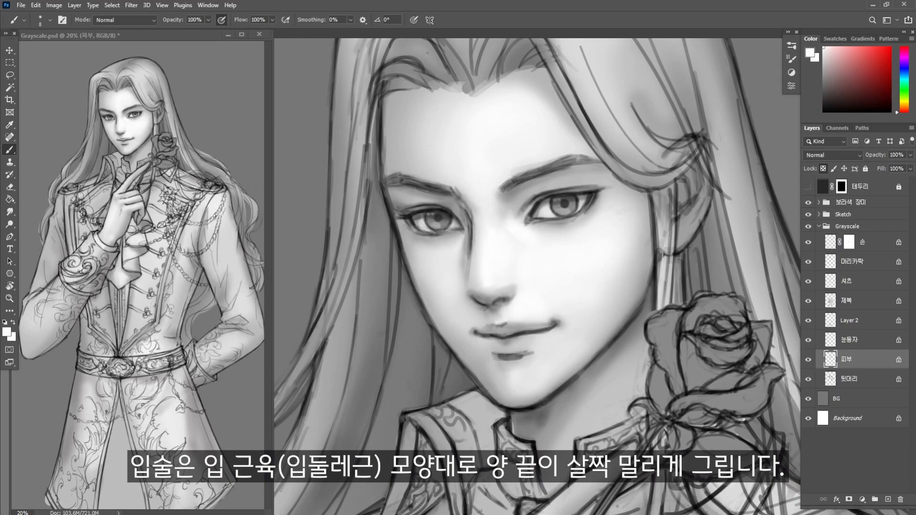
key("]")
key("]")
key("]")
key("]")
key("]")
left_click_drag(473, 333, 532, 354)
left_click(551, 319, "alt")
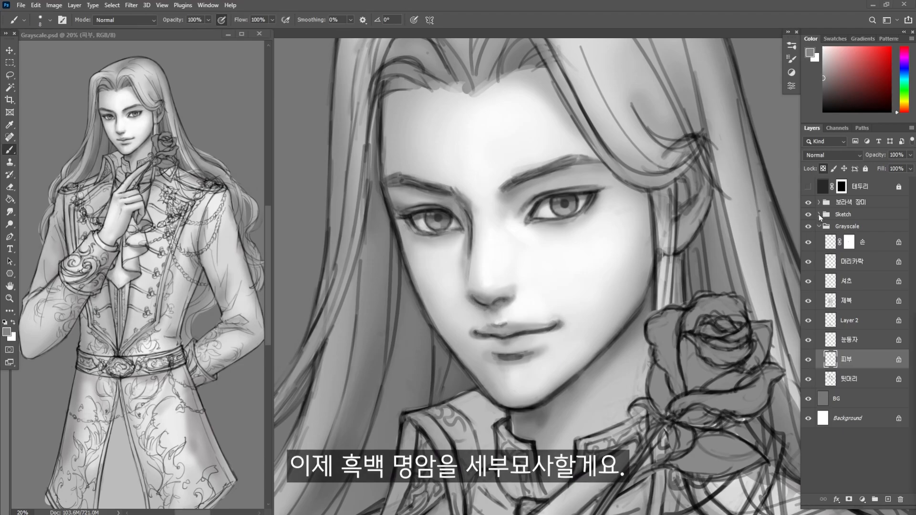
Move the 눈동자 and 피부 sketch layers out of the Sketch group to directly above their matching shading layers in Grayscale
left_click(819, 215)
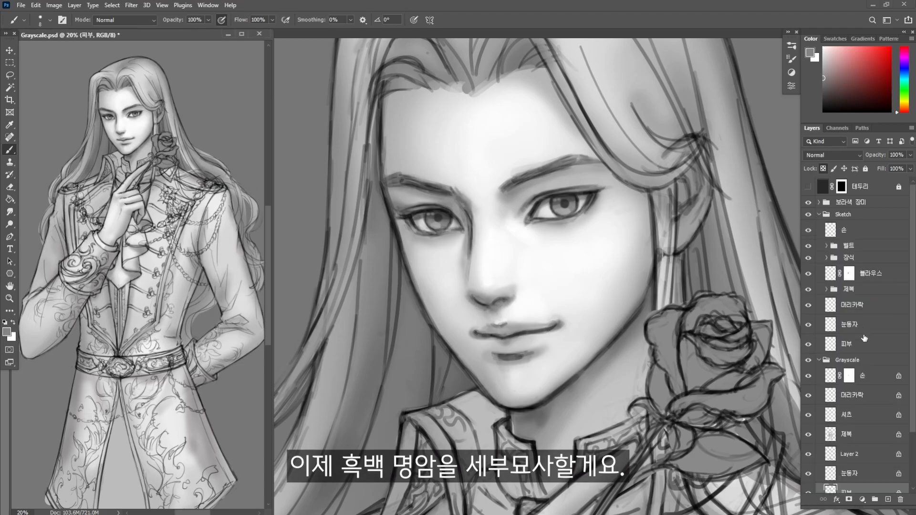
scroll(874, 349, "down", 3)
left_click_drag(873, 281, 872, 381)
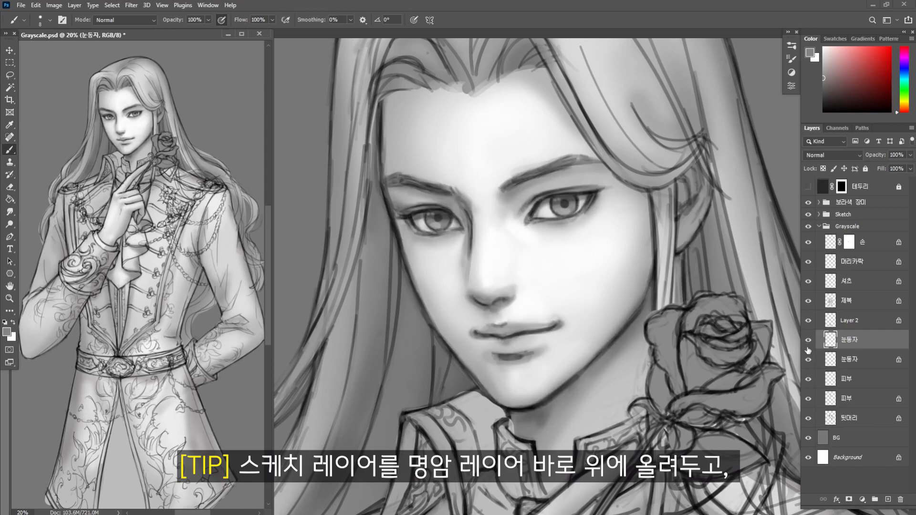
Merge the 피부 and 눈동자 sketch layers into their matching shading layers directly below
left_click(864, 377)
left_click(911, 128)
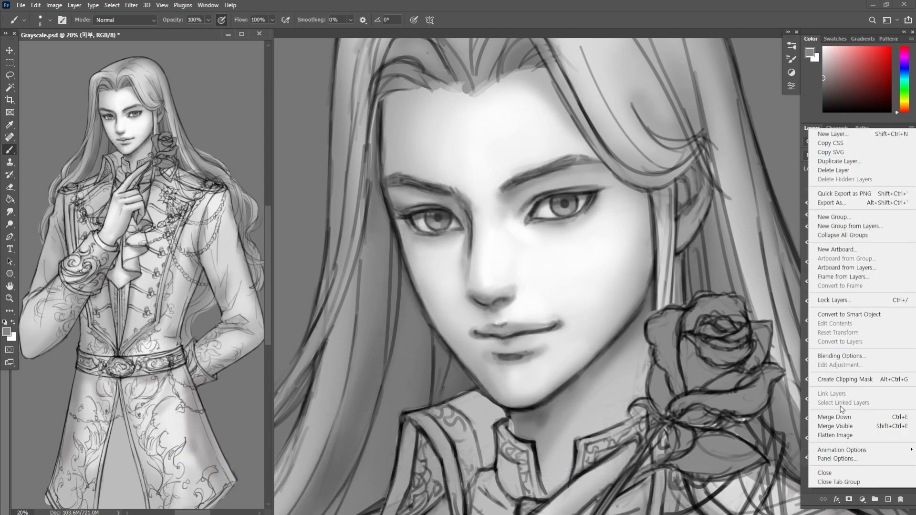
left_click(867, 419)
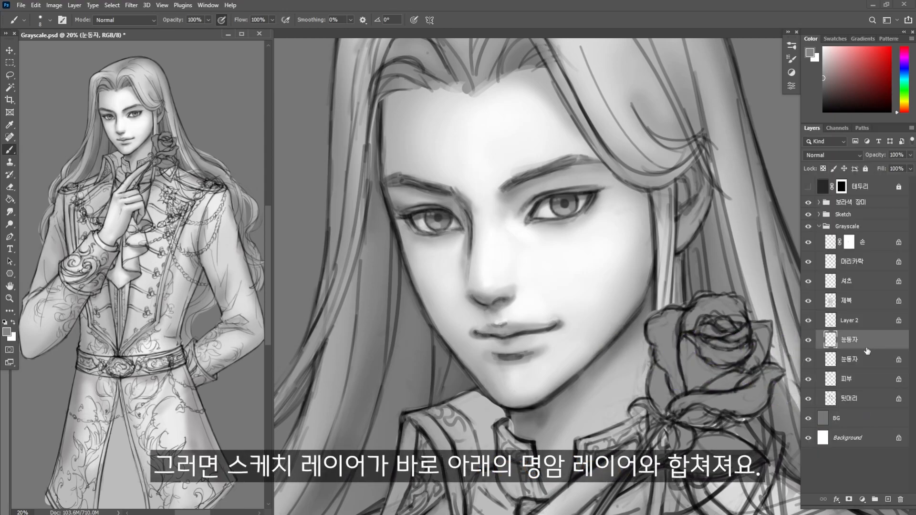
key("ctrl+e")
Clean up the jaw contour between the ear and chin on the merged 피부 layer
left_click(866, 358)
left_click(624, 363)
left_click_drag(638, 314, 594, 375)
Refine the mouth line and upper lip with a smaller brush, using grey tones sampled around the nose and lips
left_click(499, 298, "alt")
key("bracketleft")
key("bracketleft")
key("bracketleft")
key("bracketleft")
key("bracketleft")
key("bracketleft")
key("bracketleft")
left_click_drag(517, 333, 557, 325)
left_click(530, 332, "alt")
left_click_drag(473, 334, 541, 329)
left_click(550, 321, "alt")
left_click(511, 319, "alt")
left_click(491, 330, "alt")
left_click_drag(482, 336, 543, 333)
Soften the shadow beneath the lower lip with a larger brush and tones sampled nearby
key("bracketright")
key("bracketright")
key("bracketright")
left_click(508, 348, "alt")
left_click(535, 352, "alt")
mouse_move(497, 354)
left_mouse_down()
mouse_move(529, 358)
mouse_move(499, 361)
left_mouse_up()
Unlock the 피부 layer's transparent pixels and erase the rough outer sketch line from the chin up to the cheek
key("slash")
key("e")
mouse_move(505, 406)
left_mouse_down()
mouse_move(416, 300)
mouse_move(402, 234)
left_mouse_up()
Repaint the forehead edge and the cheek contour on the shadowed side of the face with sampled greys
key("b")
left_click(387, 109, "alt")
left_click_drag(390, 101, 394, 169)
key("bracketleft")
key("bracketleft")
left_click(382, 139, "alt")
left_click_drag(403, 252, 447, 347)
Blend the edge shading on the temple and cheek with sampled tones, and shade the neck under the chin
key("e")
key("b")
left_click(414, 255, "alt")
left_click_drag(410, 253, 423, 301)
left_click(384, 183, "alt")
left_click_drag(395, 223, 402, 255)
mouse_move(509, 413)
left_mouse_down()
mouse_move(528, 409)
mouse_move(536, 451)
left_mouse_up()
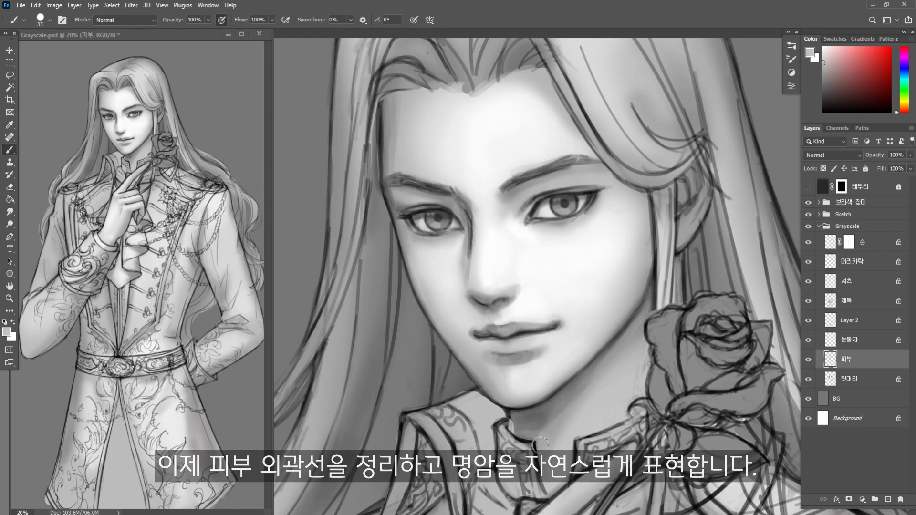
Smooth the jaw edge below the ear and shade the ear with sampled greys and a smaller brush
left_click_drag(650, 296, 635, 319)
left_click(677, 191, "alt")
key("bracketleft")
key("bracketleft")
key("bracketleft")
key("bracketleft")
mouse_move(708, 206)
left_mouse_down()
mouse_move(677, 246)
mouse_move(699, 233)
mouse_move(680, 241)
left_mouse_up()
left_click(697, 210, "alt")
left_click_drag(692, 184, 682, 215)
left_click(694, 176, "alt")
Draw both eyebrows thicker and longer in black with a very small brush
key("d")
key("bracketleft")
key("bracketleft")
left_click_drag(501, 187, 559, 167)
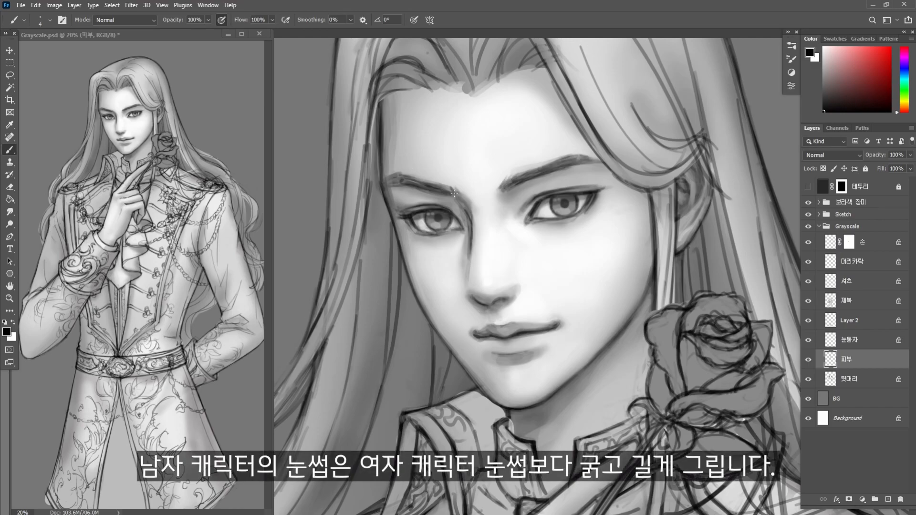
left_click_drag(391, 185, 380, 187)
Sample a tone beside the eyebrow and darken the inner corner of the eye with a larger brush
left_click(403, 171, "alt")
key("bracketright")
key("bracketright")
key("bracketright")
key("bracketright")
key("bracketright")
key("bracketright")
left_click_drag(527, 221, 540, 220)
Draw the double-eyelid creases, fading both ends softly with tones sampled from the surrounding skin
key("]")
key("]")
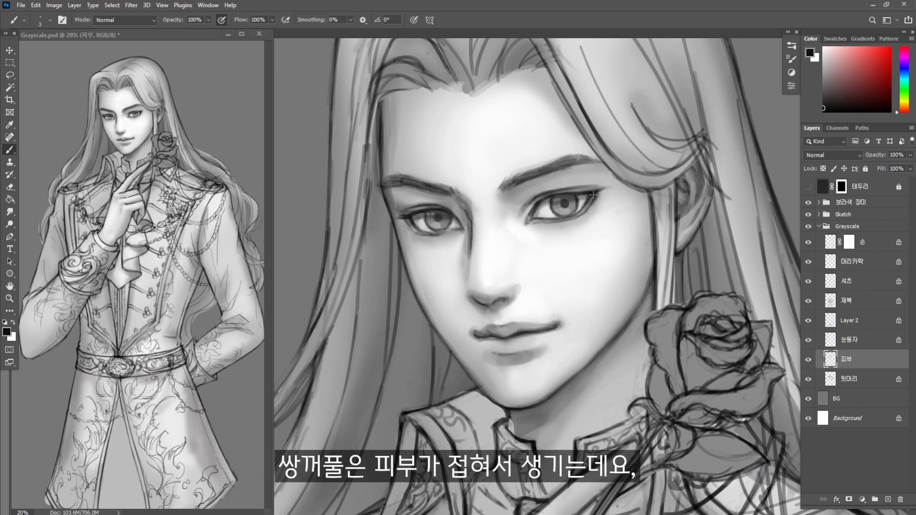
key("]")
key("]")
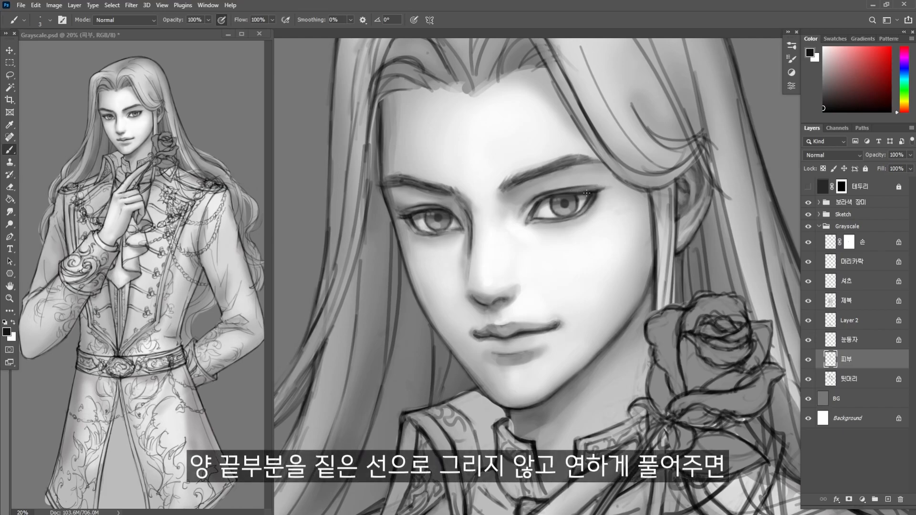
key("]")
key("]")
key("]")
key("]")
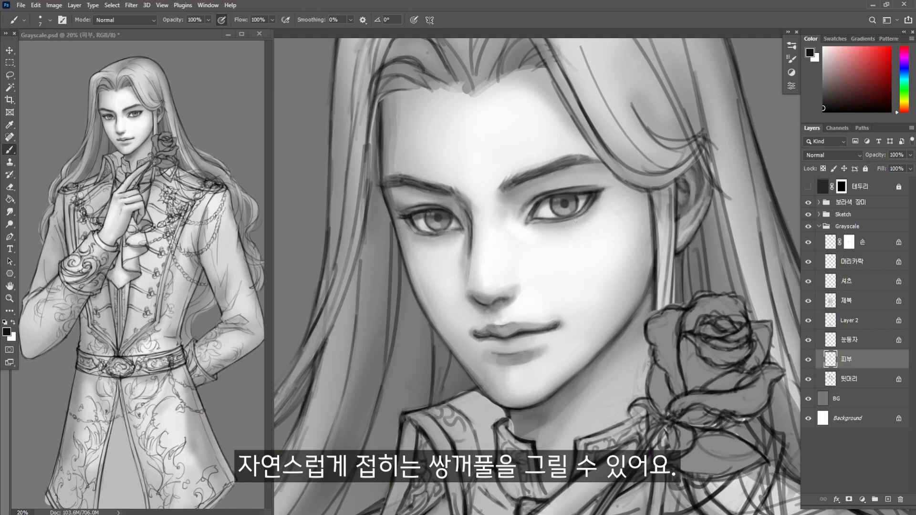
left_click(528, 190, "alt")
left_click_drag(530, 200, 540, 193)
key("[")
left_click(416, 210, "alt")
Shade the shadowed side of the nose from the inner eye corner down to the nostril with a sampled grey
left_click(464, 210, "alt")
left_click_drag(463, 209, 485, 293)
key("]")
key("]")
left_click_drag(475, 250, 474, 291)
Model the nose bridge with a larger brush and tones sampled from the nose to keep it narrow
left_click(503, 296, "alt")
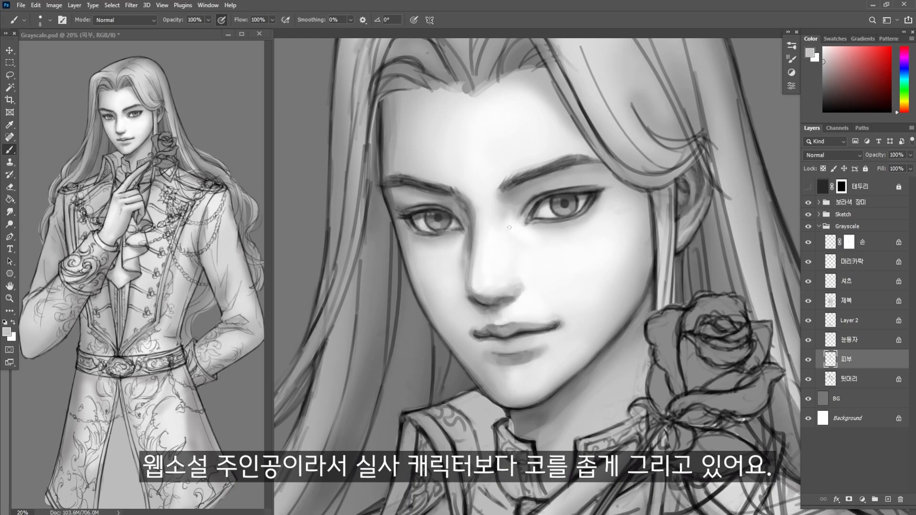
key("]")
key("]")
key("]")
key("]")
key("]")
key("]")
key("]")
key("]")
key("]")
left_click_drag(505, 231, 510, 266)
left_click(494, 223, "alt")
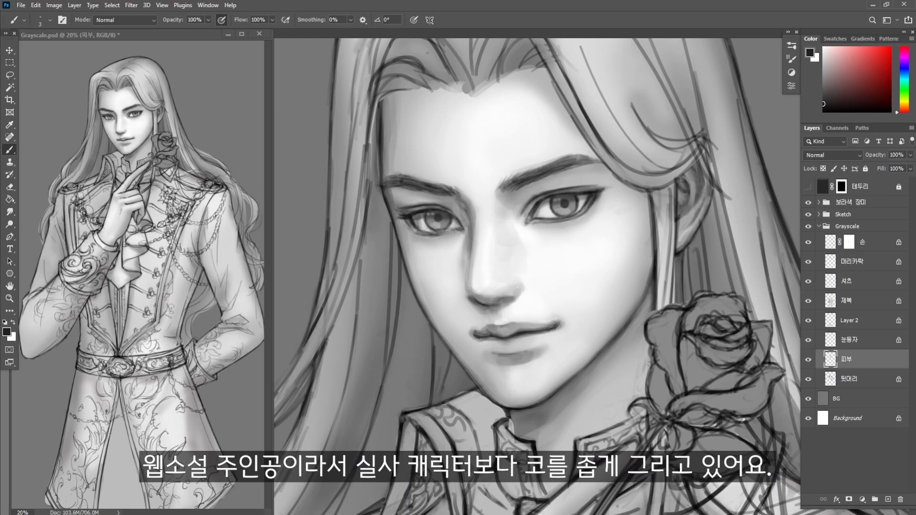
Define the lower and upper lid lines of the eye on the shadowed side of the face
left_click_drag(418, 244, 445, 238)
left_click(392, 229, "alt")
left_click_drag(399, 208, 441, 209)
Define the underside of the nose tip and the nostrils with a sampled tone and slightly larger brush
left_click(477, 295, "alt")
key("]")
key("]")
key("]")
key("]")
left_click_drag(472, 295, 500, 298)
left_click_drag(498, 298, 521, 292)
Copy the eye nearer the ear to a new layer, and nudge the copy and its 눈동자 artwork slightly up and right
key("l")
left_click_drag(507, 200, 622, 193)
key("ctrl+j")
key("v")
key("Up")
key("Right")
left_click(872, 341)
key("Up")
key("Right")
Add a layer named 하이라이트 above 눈동자 and paint a small white highlight in the iris nearer the ear
left_click(873, 364)
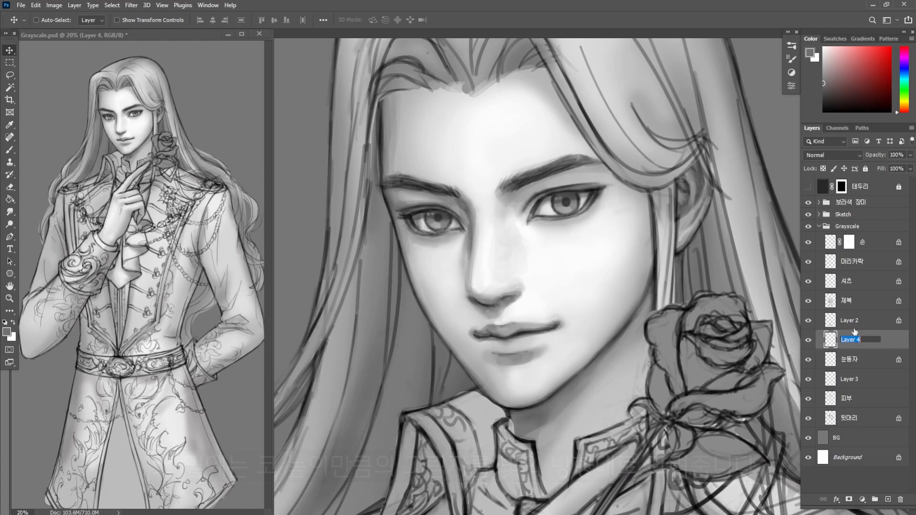
key("b")
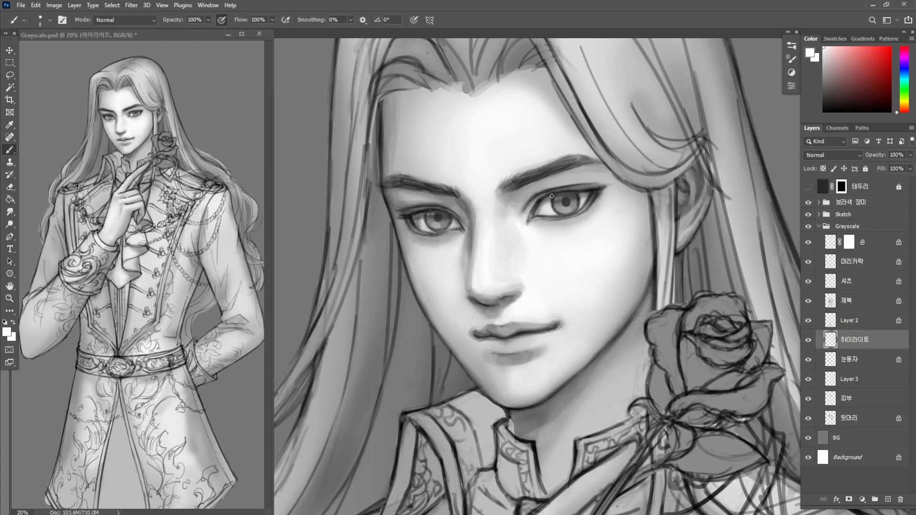
left_click_drag(562, 199, 564, 201)
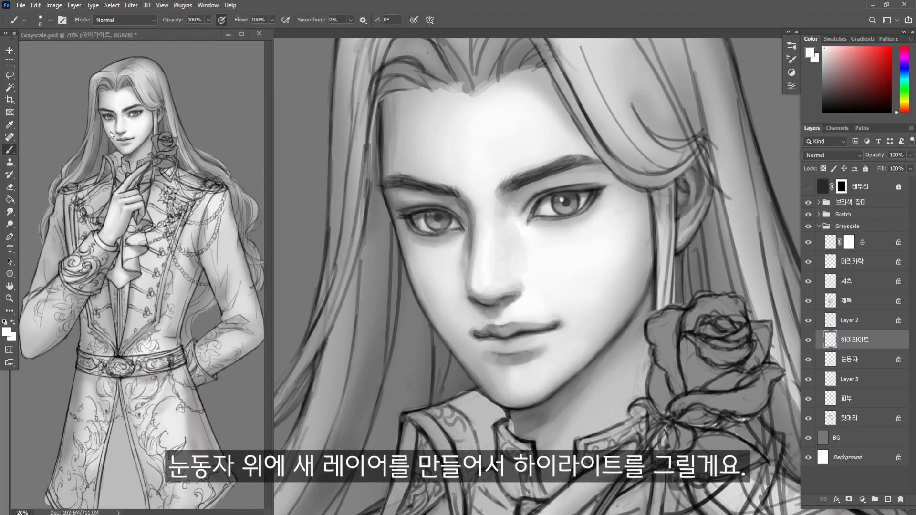
Duplicate the 하이라이트 layer, move the copy onto the other iris, and merge the two highlight layers
key("v")
left_click_drag(850, 337, 887, 499)
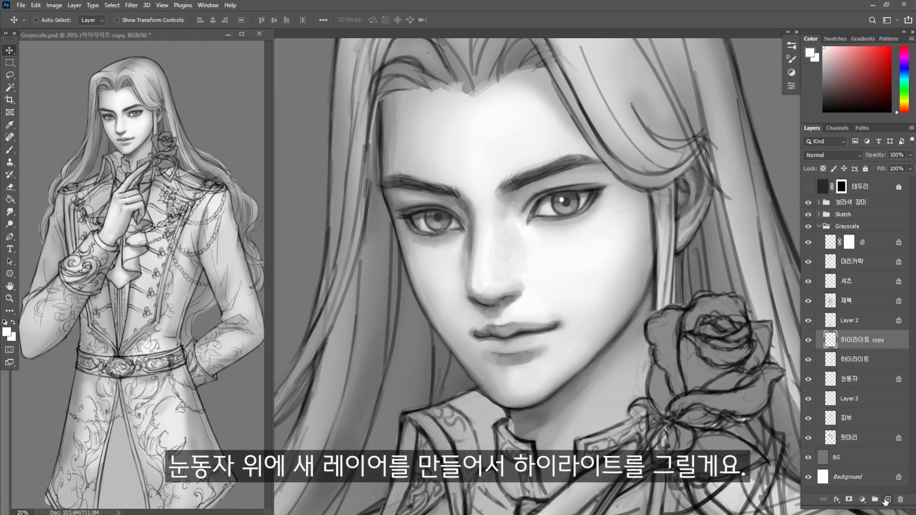
left_click_drag(561, 202, 434, 219)
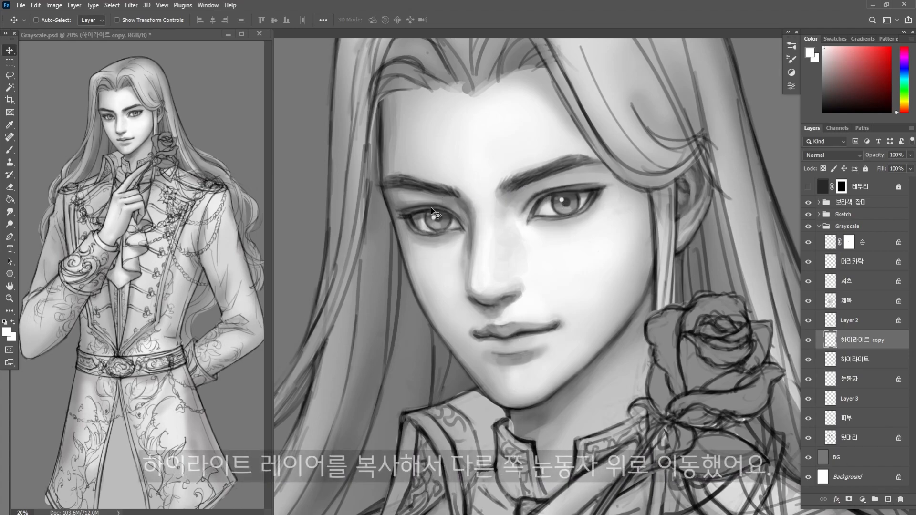
key("ctrl+e")
left_click(808, 340)
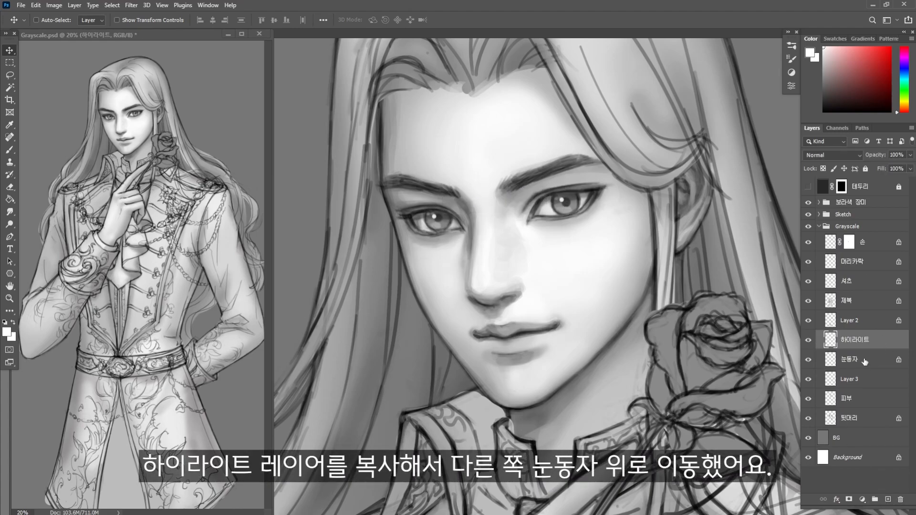
Sharpen the iris outlines in black on the 눈동자 layer, and merge Layer 3 into the 피부 layer
left_click(866, 365)
key("b")
key("d")
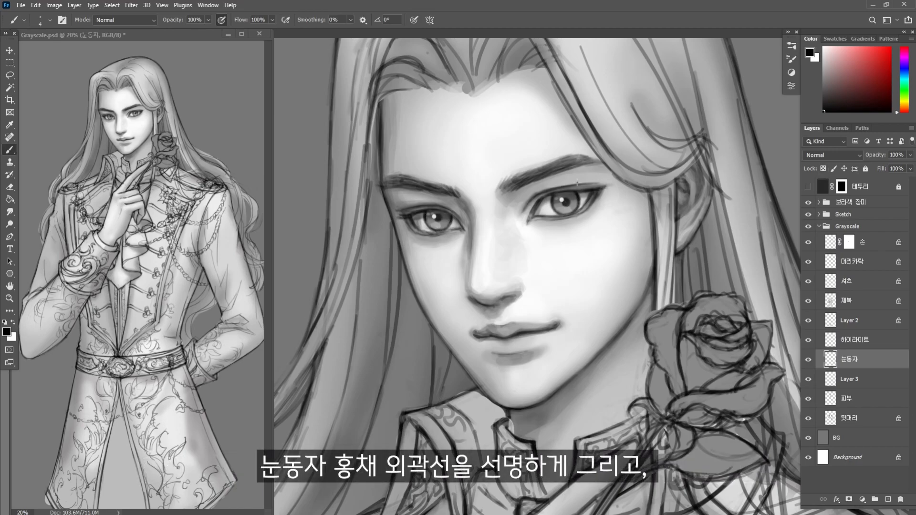
left_click(849, 382)
key("ctrl+e")
Refine the midtones under the lower lip and at the mouth corner with tones sampled from the lips
left_click_drag(504, 366, 524, 367)
left_click_drag(527, 365, 546, 358)
key("bracketright")
key("bracketright")
left_click(483, 333, "alt")
left_click_drag(479, 330, 485, 326)
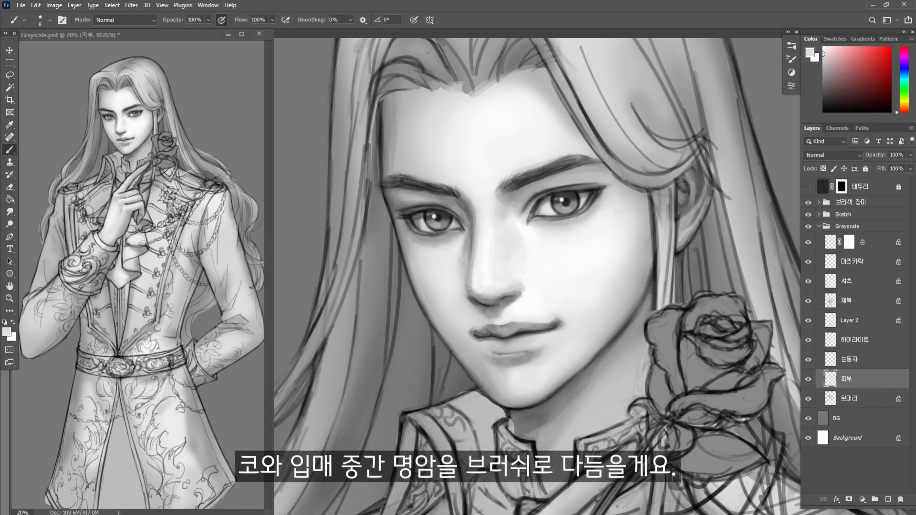
left_click_drag(527, 358, 506, 361)
left_click(534, 355, "alt")
key("bracketright")
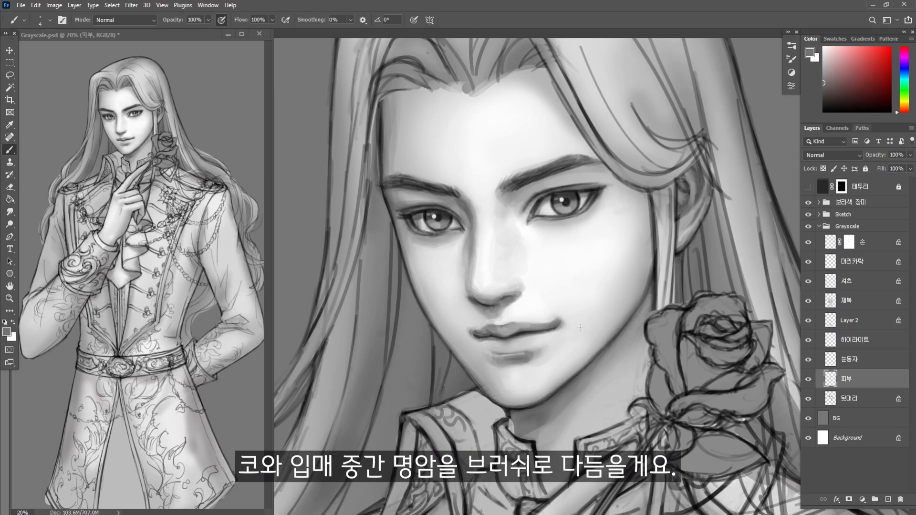
Touch up the eyebrow tail and the eyelid creases of both eyes with sampled greys
left_click_drag(572, 156, 603, 164)
left_click(613, 180, "alt")
mouse_move(603, 192)
left_mouse_down()
mouse_move(611, 185)
mouse_move(590, 184)
left_mouse_up()
left_click_drag(427, 194, 453, 204)
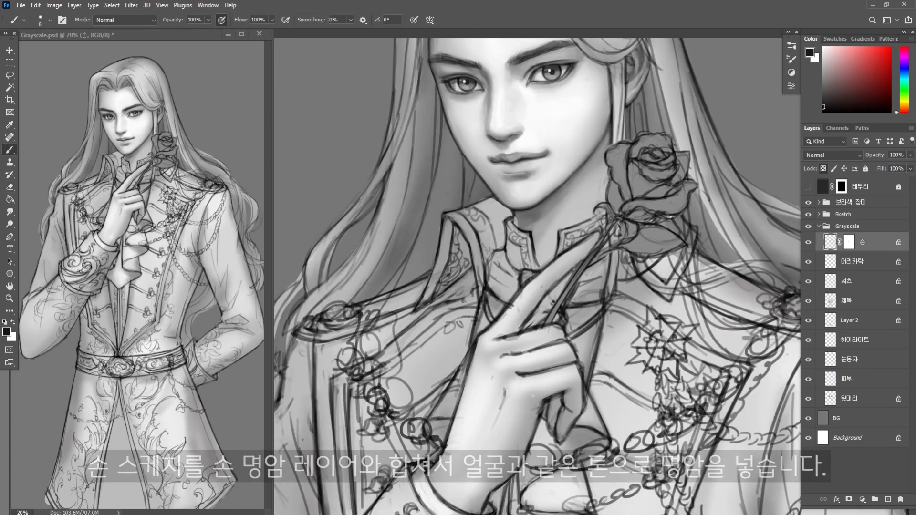
Shade over the sketch lines of the raised hand on the 손 layer, covering the wrist, curled fingers and pointing index finger
left_click_drag(495, 486, 473, 510)
left_click_drag(550, 396, 561, 440)
left_click_drag(585, 258, 519, 330)
left_click_drag(499, 356, 567, 337)
left_click_drag(583, 387, 545, 406)
key("e")
left_click_drag(475, 336, 435, 453)
key("b")
left_click_drag(517, 329, 594, 238)
Build up midtones on the curled fingers, wrist and back of the hand with a tone sampled from the lower fingers
mouse_move(548, 393)
left_mouse_down()
mouse_move(582, 379)
mouse_move(582, 403)
left_mouse_up()
left_click(553, 402, "alt")
key("bracketright")
key("bracketright")
left_click_drag(557, 398, 534, 436)
left_click_drag(543, 412, 526, 448)
left_click_drag(487, 485, 472, 502)
left_click_drag(475, 349, 447, 455)
left_click_drag(502, 389, 495, 422)
left_click_drag(496, 338, 567, 325)
Refine the gaps between the curled fingers, the wrist edge and the index finger's base using a smaller brush and sampled tone
left_click(520, 374, "alt")
key("bracketleft")
key("bracketleft")
left_click_drag(512, 375, 570, 361)
mouse_move(544, 399)
left_mouse_down()
mouse_move(557, 436)
mouse_move(538, 404)
left_mouse_up()
left_click_drag(466, 378, 452, 429)
left_click_drag(463, 394, 425, 477)
mouse_move(487, 334)
left_mouse_down()
mouse_move(556, 262)
mouse_move(550, 286)
left_mouse_up()
Detail the knuckles and finger creases with a fine brush and greys sampled from the hand
left_click(563, 351, "alt")
key("bracketleft")
key("bracketleft")
key("bracketleft")
key("bracketleft")
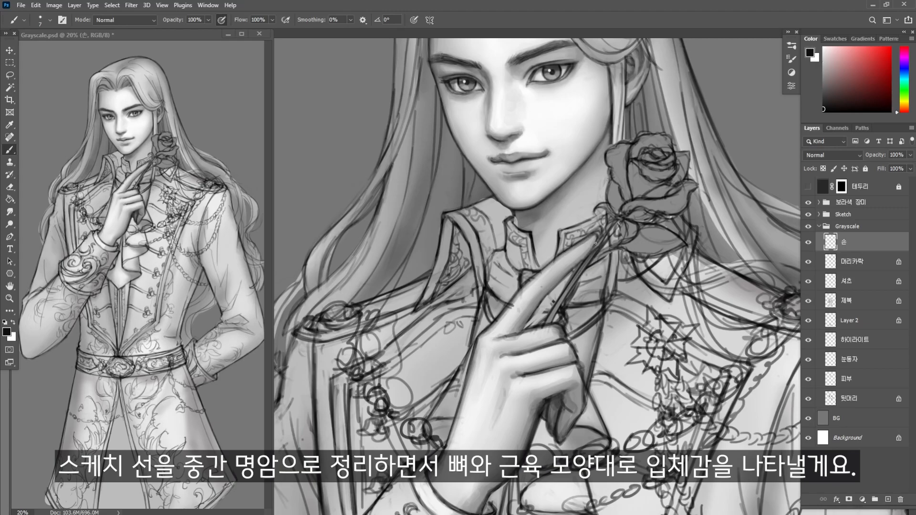
key("e")
key("b")
left_click(561, 432, "alt")
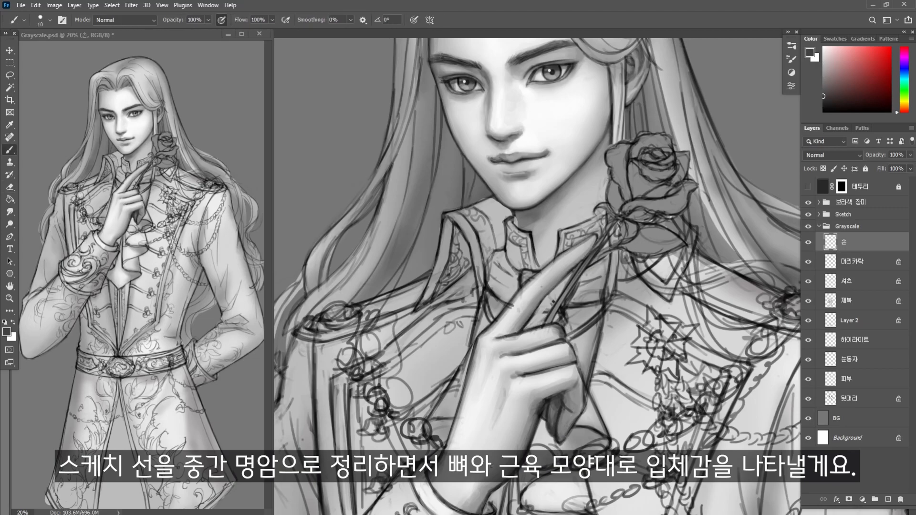
key("bracketleft")
key("bracketleft")
left_click(499, 369, "alt")
key("bracketright")
left_click(519, 380, "alt")
Clean up the edges of the hand and wrist with the Eraser on the 손 layer
key("d")
key("e")
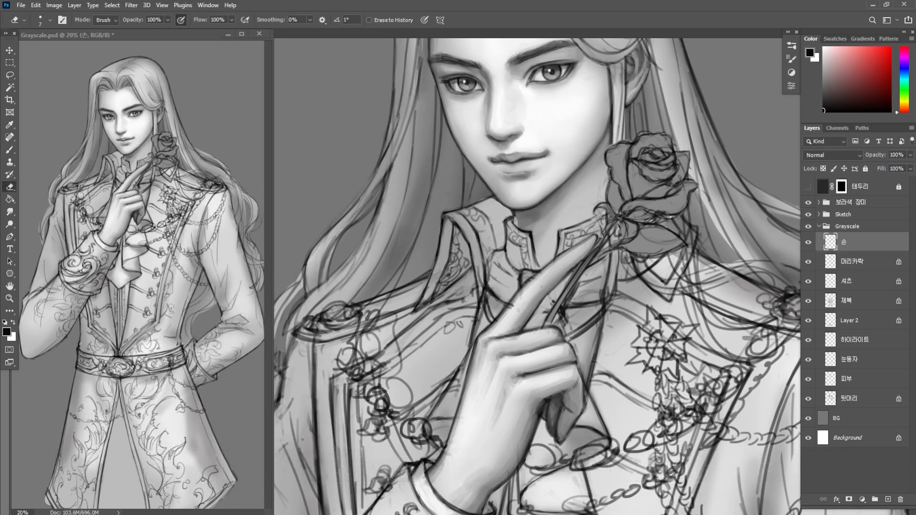
left_click_drag(538, 403, 496, 487)
left_click_drag(506, 310, 453, 448)
left_click_drag(470, 381, 438, 486)
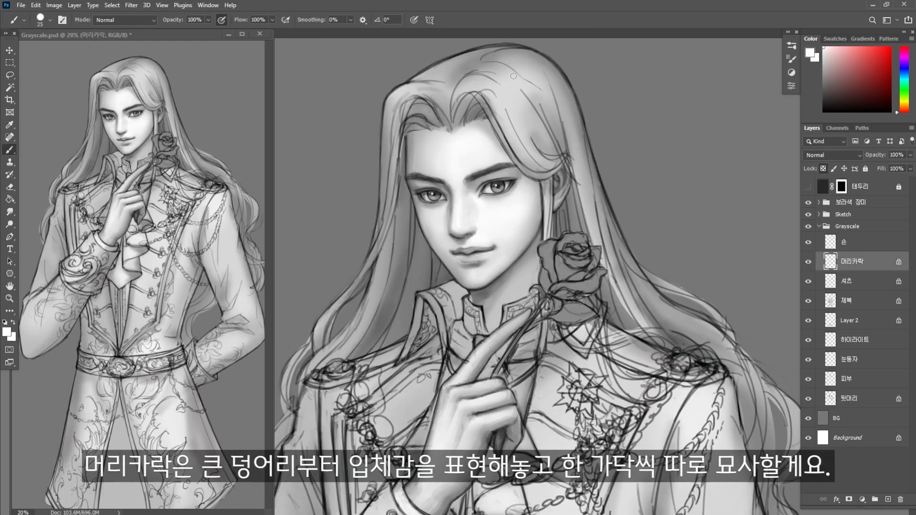
Paint light tones over the front waves and the swept lock at the temple on the 머리카락 layer with a larger brush
key("bracketright")
key("bracketright")
key("bracketright")
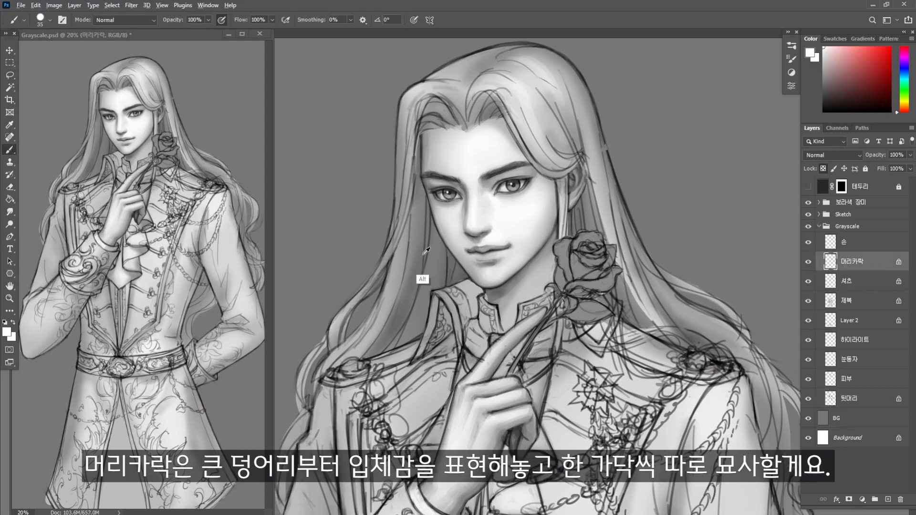
mouse_move(496, 74)
left_mouse_down()
mouse_move(551, 84)
mouse_move(435, 75)
mouse_move(472, 121)
left_mouse_up()
mouse_move(483, 90)
left_mouse_down()
mouse_move(544, 172)
mouse_move(576, 173)
left_mouse_up()
key("bracketleft")
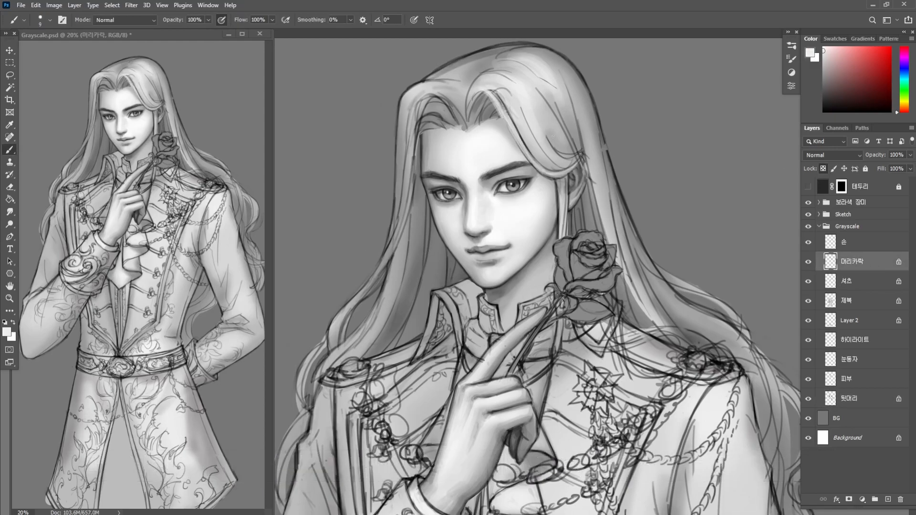
left_click_drag(535, 90, 568, 134)
left_click_drag(553, 74, 585, 152)
Paint thin strands falling from the crown past the ear toward the shoulder with a smaller brush
key("bracketleft")
key("bracketleft")
key("bracketleft")
left_click_drag(583, 88, 619, 223)
left_click_drag(612, 176, 668, 292)
left_click_drag(558, 185, 557, 211)
Unlock the 머리카락 layer's transparent pixels, tidy the swept lock with the Eraser and paint fine strands hanging beside the ear
scroll(477, 62, "up", 2)
key("slash")
key("e")
mouse_move(508, 150)
left_mouse_down()
mouse_move(582, 256)
mouse_move(668, 279)
left_mouse_up()
key("b")
left_click_drag(639, 357, 639, 416)
left_click_drag(654, 291, 654, 399)
left_click_drag(645, 292, 650, 410)
Shade the swept lock and the hair at both temples with a much larger brush and a tone sampled from the hair
key("bracketright")
key("bracketright")
key("bracketright")
key("bracketright")
key("bracketright")
key("bracketright")
key("bracketright")
left_click(605, 200, "alt")
left_click_drag(600, 171, 624, 224)
left_click_drag(496, 119, 605, 234)
left_click_drag(368, 181, 422, 139)
Shade the long lock on the side away from the rose, the crown and the hairline with sampled hair tones
left_click_drag(347, 239, 312, 435)
left_click_drag(338, 178, 327, 313)
left_click(345, 286, "alt")
left_click_drag(435, 118, 456, 191)
left_click_drag(520, 43, 395, 79)
left_click_drag(477, 143, 478, 175)
Shade the long hair falling on the rose side and the top of the crown on the 머리카락 layer
left_click_drag(641, 109, 734, 352)
left_click_drag(724, 257, 755, 429)
key("e")
key("b")
left_click_drag(699, 146, 744, 295)
left_click_drag(562, 53, 664, 96)
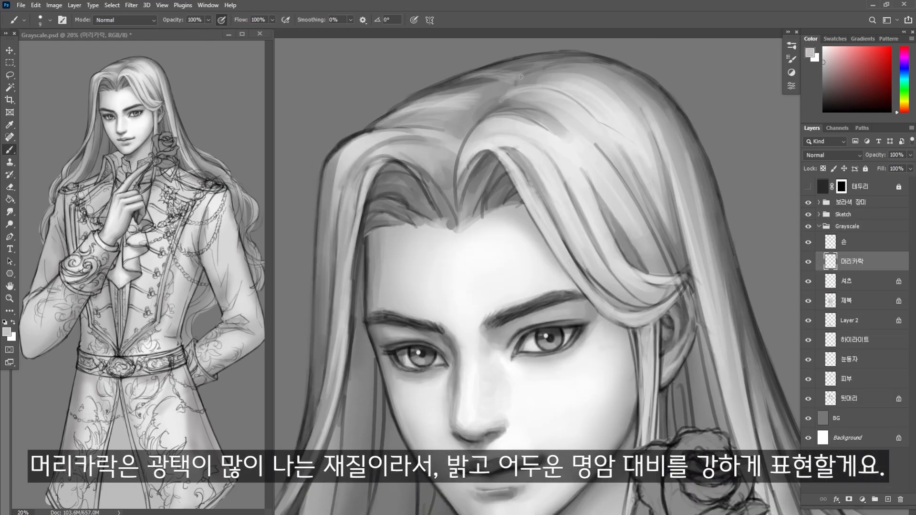
Strengthen the light and dark contrast of the strands around the parting, the hairline and the swept lock
left_click_drag(449, 90, 377, 126)
left_click_drag(408, 213, 362, 246)
left_click_drag(405, 158, 456, 222)
left_click_drag(470, 149, 522, 167)
left_click_drag(589, 244, 669, 286)
left_click_drag(634, 152, 579, 286)
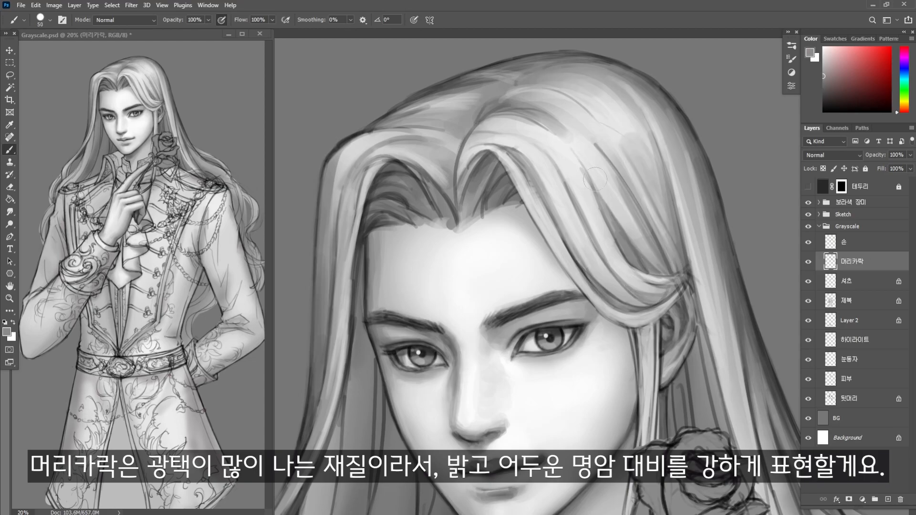
left_click_drag(529, 76, 600, 95)
left_click_drag(677, 177, 573, 301)
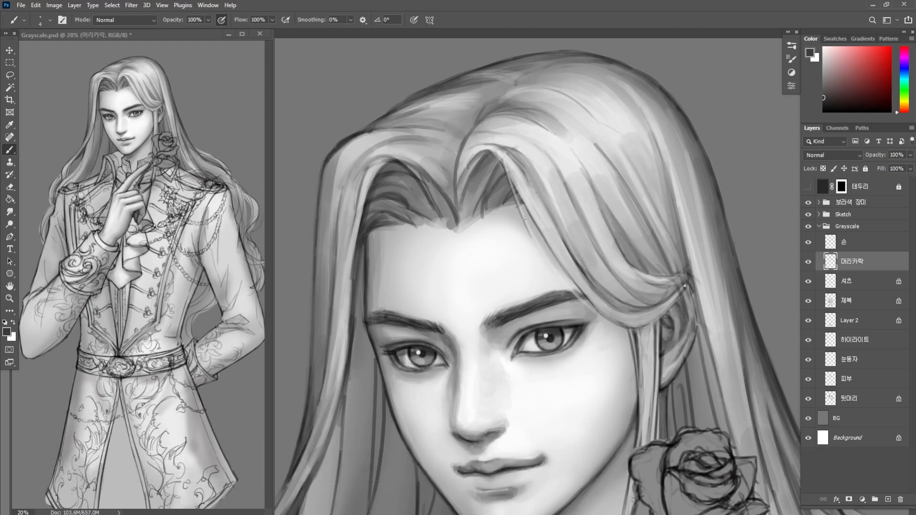
Add finer strands to the long side locks and the hair framing the forehead with a smaller brush
scroll(525, 267, "down", 3)
left_click_drag(622, 425, 589, 488)
left_click_drag(355, 289, 342, 345)
key("bracketleft")
key("bracketleft")
key("bracketleft")
key("bracketleft")
left_click_drag(447, 154, 447, 190)
left_click_drag(436, 111, 425, 191)
left_click_drag(413, 223, 400, 246)
left_click_drag(442, 166, 420, 234)
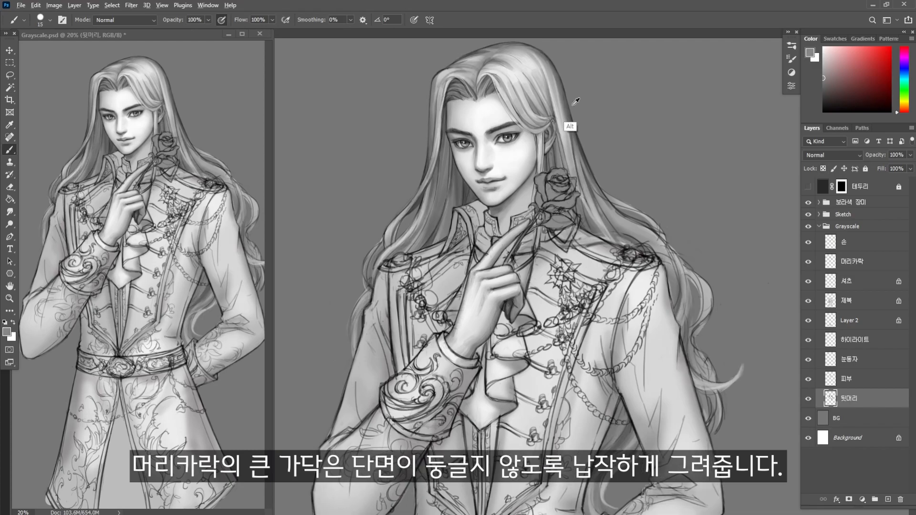
Retouch the hair by the ear and refine the outer outline of the long side locks, alternating painting and erasing
left_click(562, 176, "ctrl")
left_click_drag(555, 133, 565, 171)
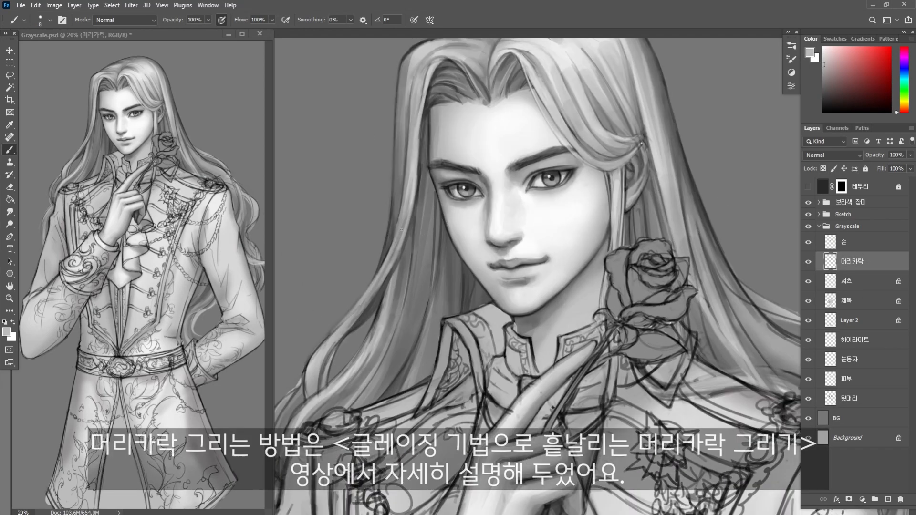
left_click_drag(400, 220, 389, 256)
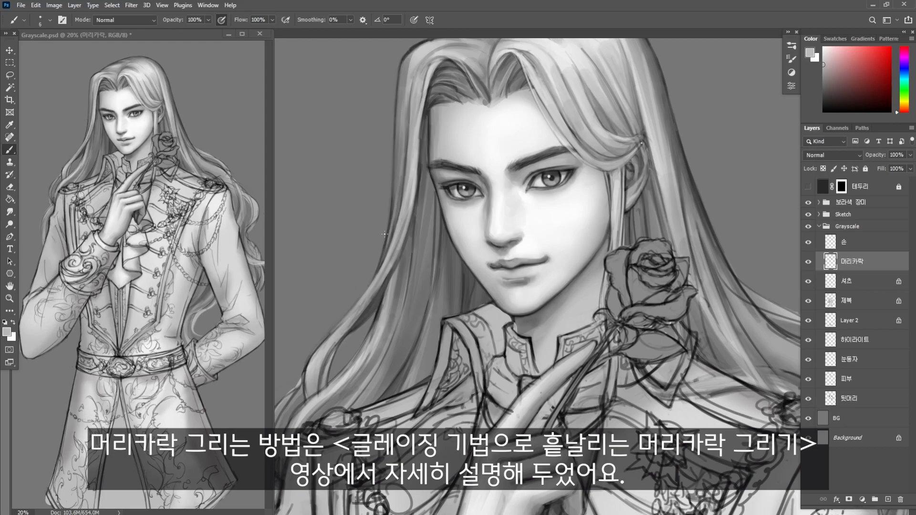
key("e")
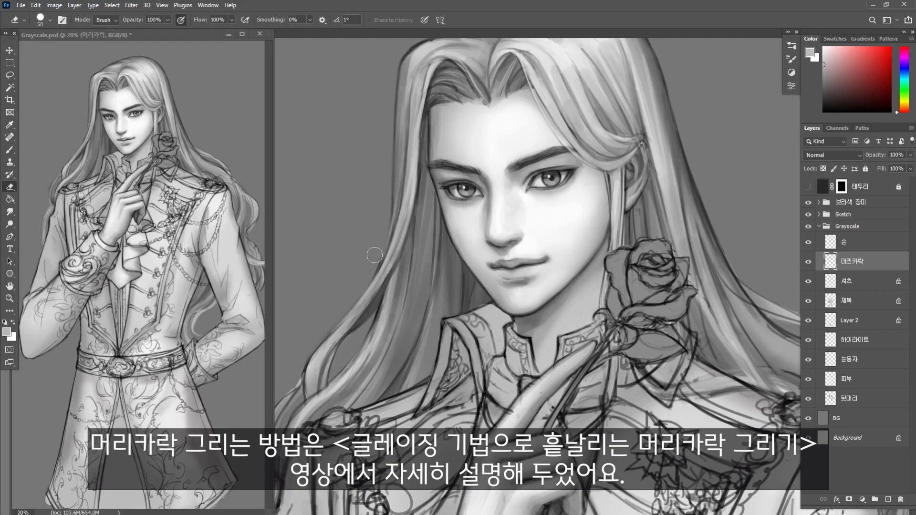
key("b")
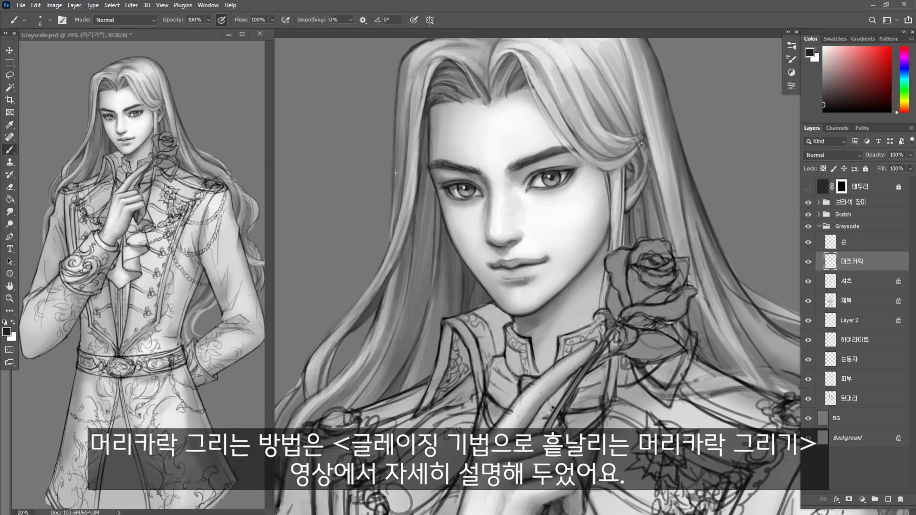
key("e")
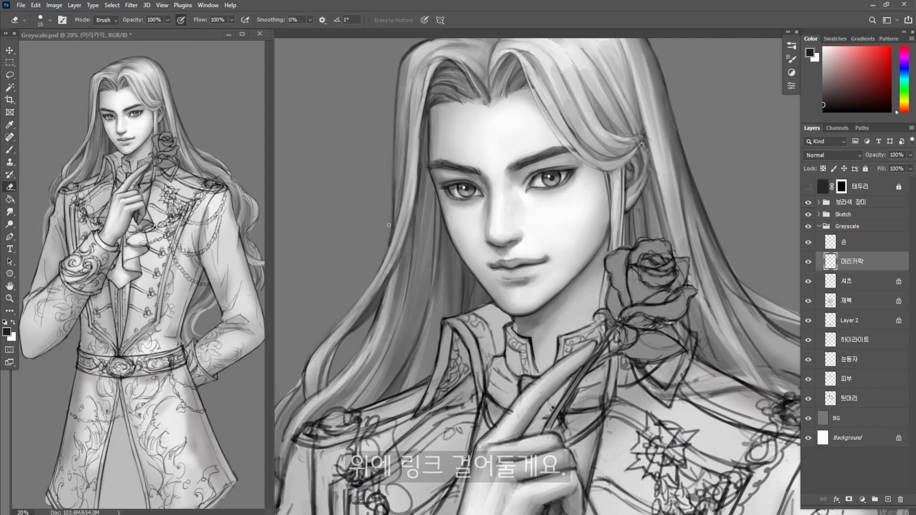
key("b")
left_click(378, 320, "alt")
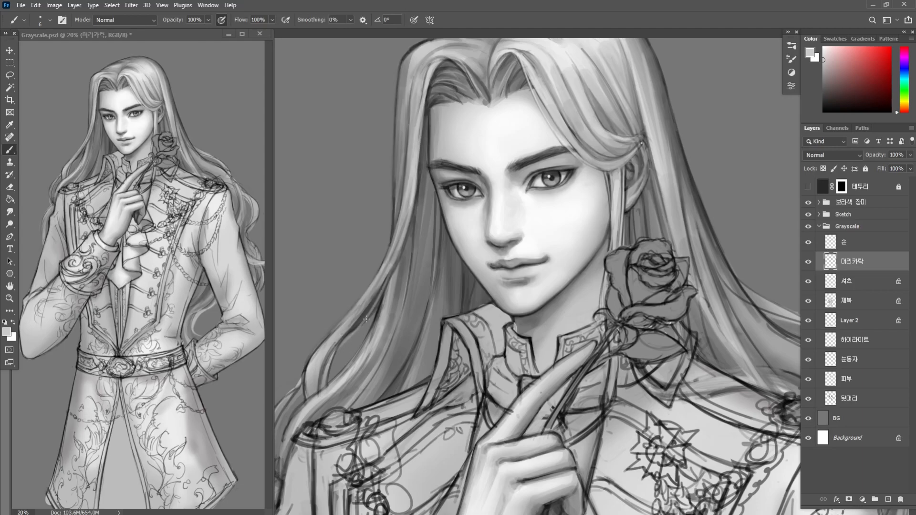
key("e")
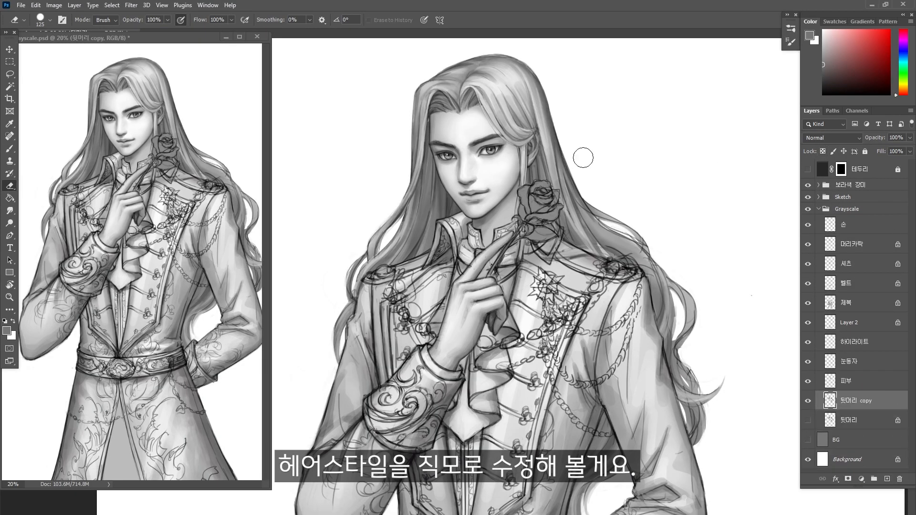
Erase the wavy back hair on both sides of the shoulders on the 뒷머리 copy layer for a straight hairstyle
mouse_move(582, 156)
left_mouse_down()
mouse_move(678, 305)
mouse_move(610, 412)
mouse_move(594, 461)
left_mouse_up()
mouse_move(572, 159)
left_mouse_down()
mouse_move(685, 276)
mouse_move(696, 441)
left_mouse_up()
mouse_move(409, 200)
left_mouse_down()
mouse_move(339, 317)
mouse_move(337, 355)
left_mouse_up()
left_click_drag(412, 188, 392, 266)
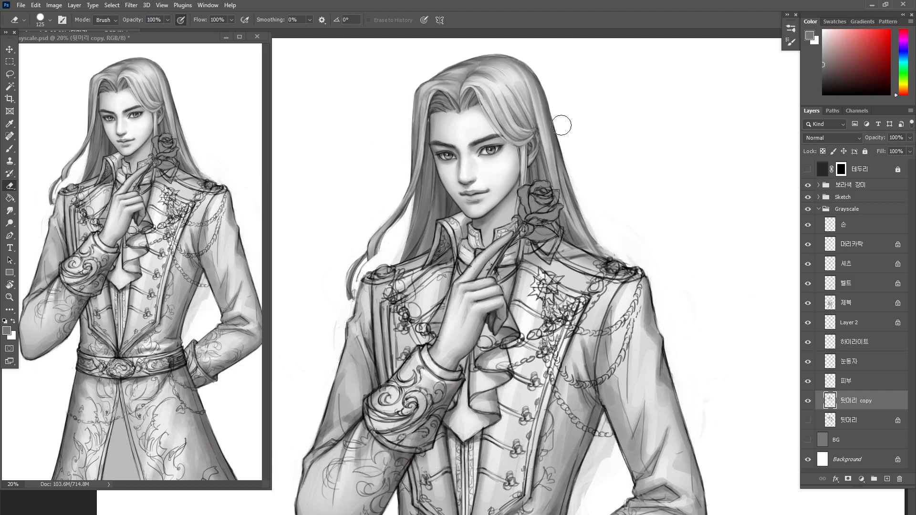
Duplicate the 머리카락 layer and warp the copy inward along its sides
left_click(867, 238)
key("ctrl+j")
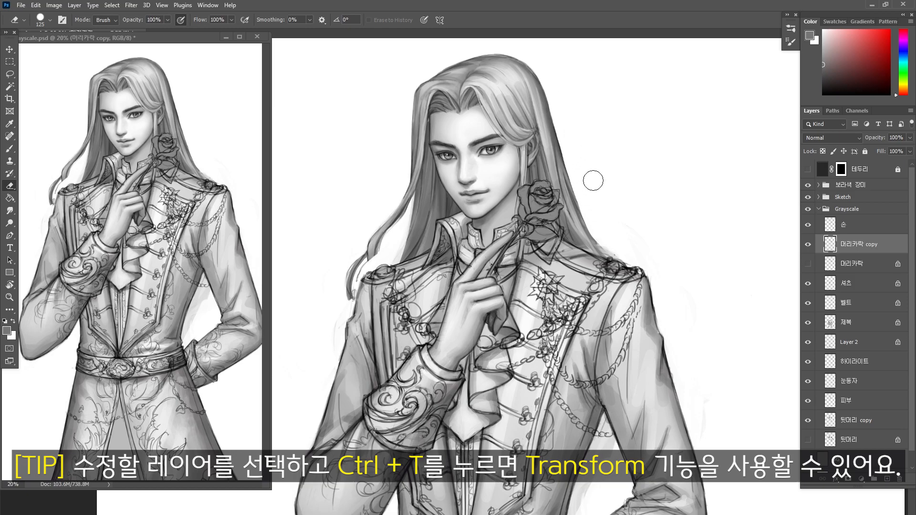
key("ctrl+t")
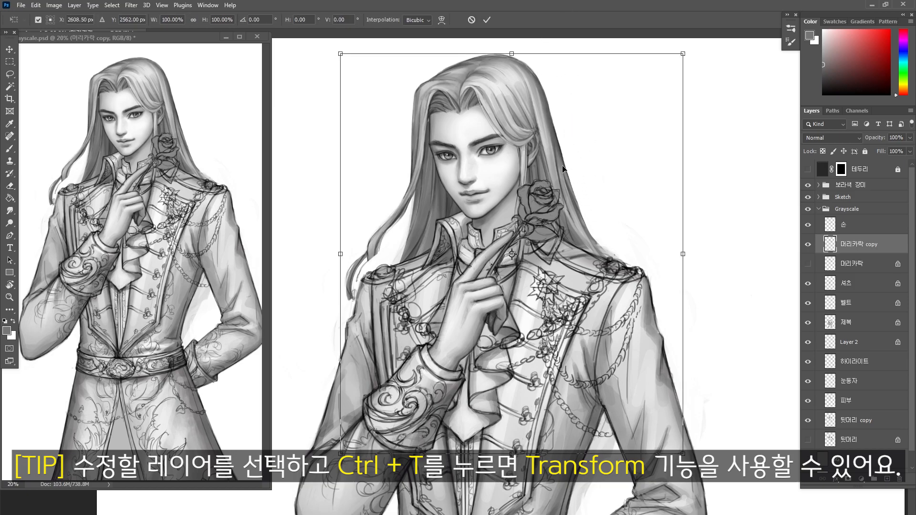
right_click(562, 168)
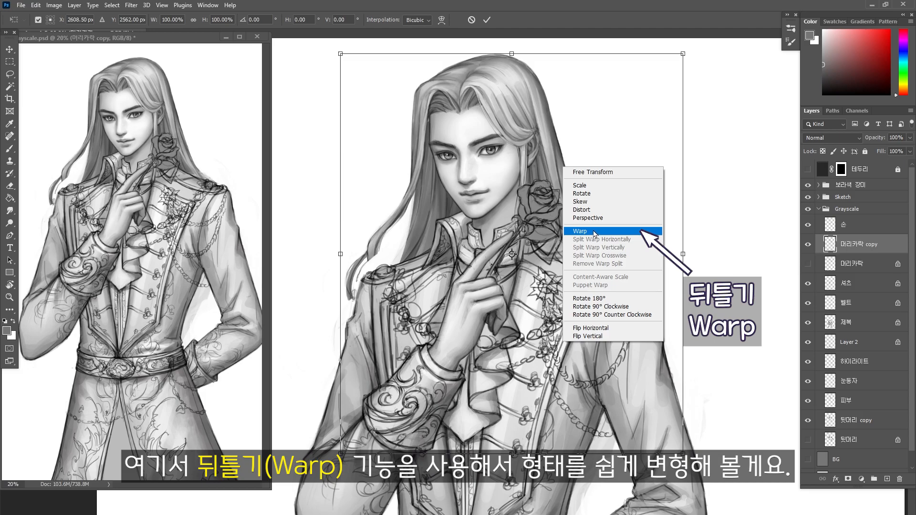
left_click(595, 232)
left_click_drag(683, 321, 625, 333)
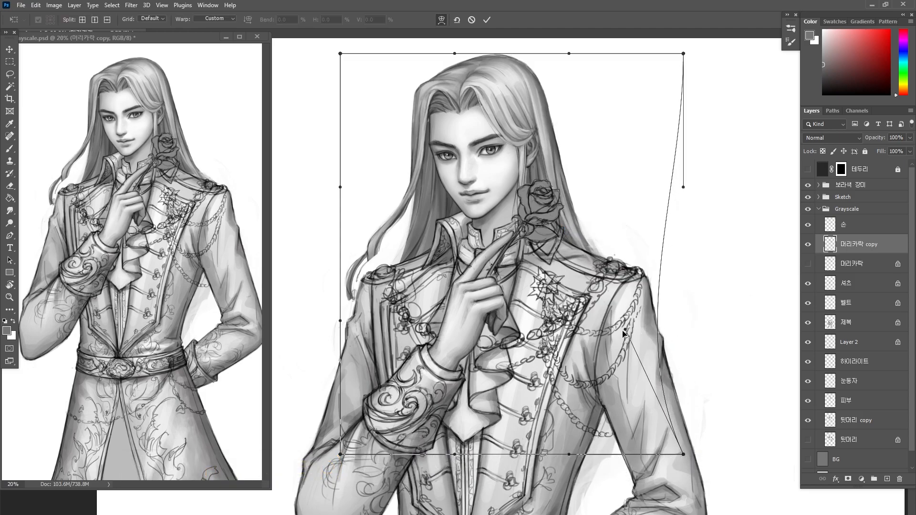
left_click_drag(340, 187, 363, 214)
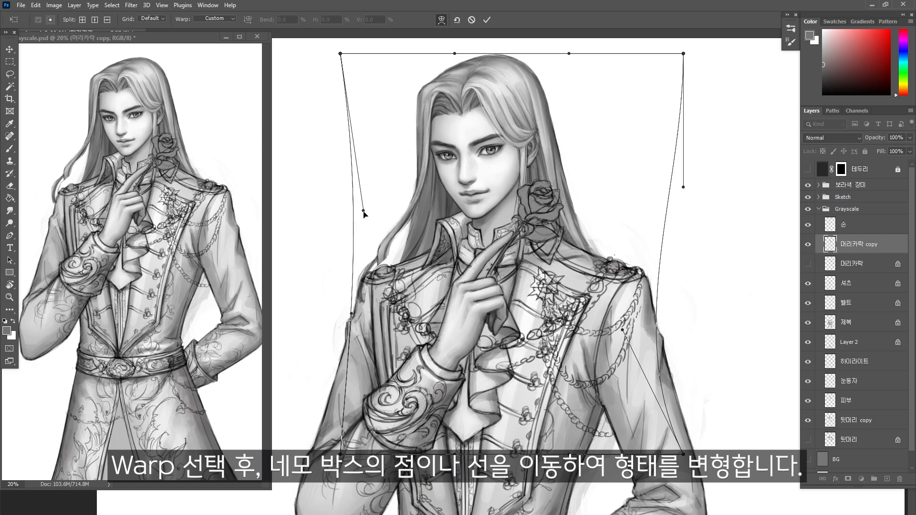
key("ctrl+z")
left_click_drag(340, 454, 350, 413)
left_click_drag(340, 187, 344, 195)
left_click_drag(364, 229, 370, 236)
key("ctrl+z")
key("Return")
Lasso the long outer lock of hair on the side away from the rose on the 머리카락 copy layer
left_click(11, 74)
key("ctrl+plus")
left_click_drag(335, 231, 376, 319)
mouse_move(339, 194)
left_mouse_down()
mouse_move(449, 363)
mouse_move(461, 201)
left_mouse_up()
left_click_drag(424, 123, 369, 138)
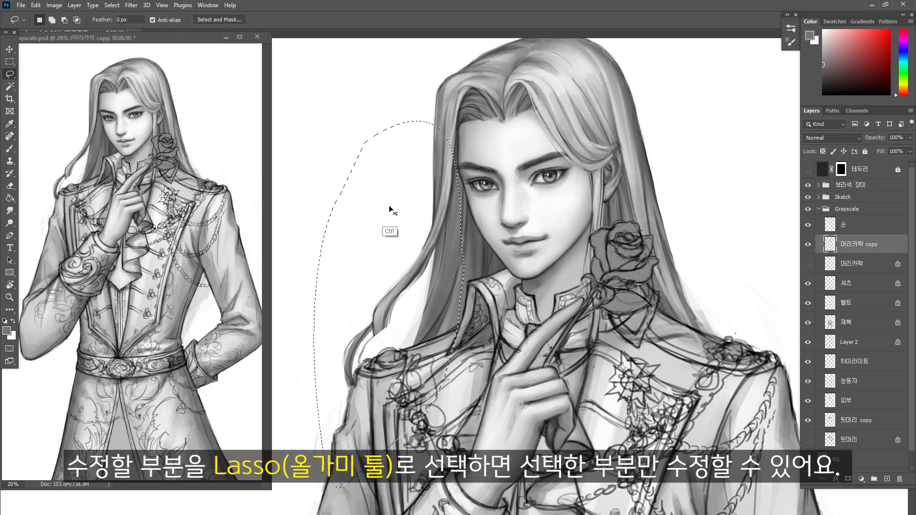
Warp the selected lock inward so it falls straight toward the shoulder, and apply the transform
right_click(359, 201)
left_click(410, 270)
left_click_drag(315, 382, 403, 348)
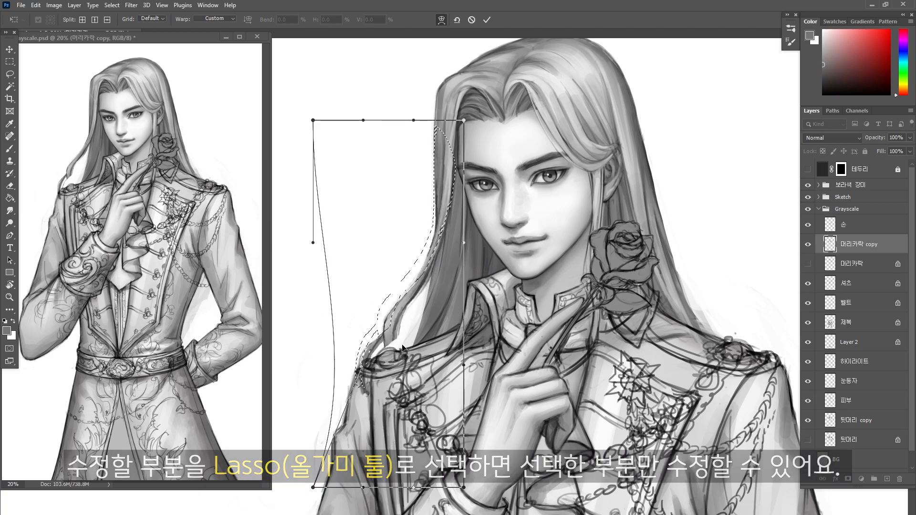
left_click_drag(413, 120, 416, 119)
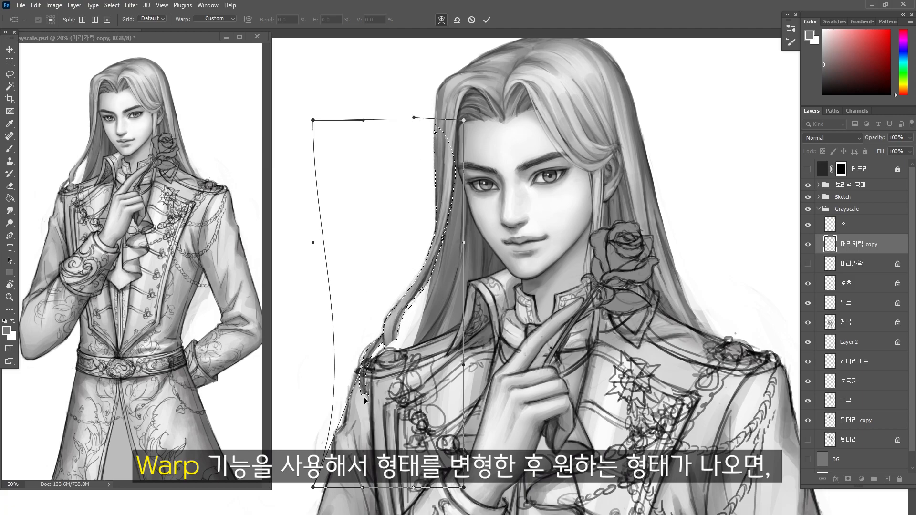
left_click_drag(313, 487, 352, 483)
left_click_drag(429, 492, 475, 499)
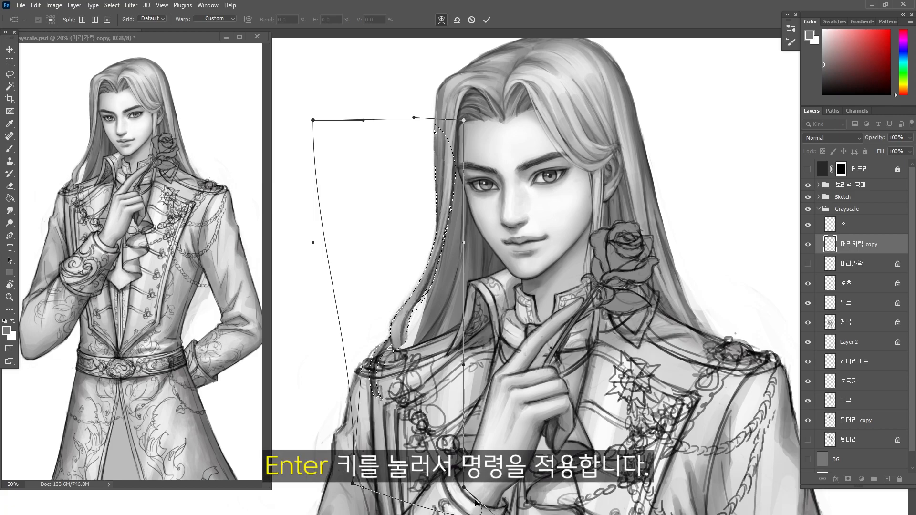
key("Return")
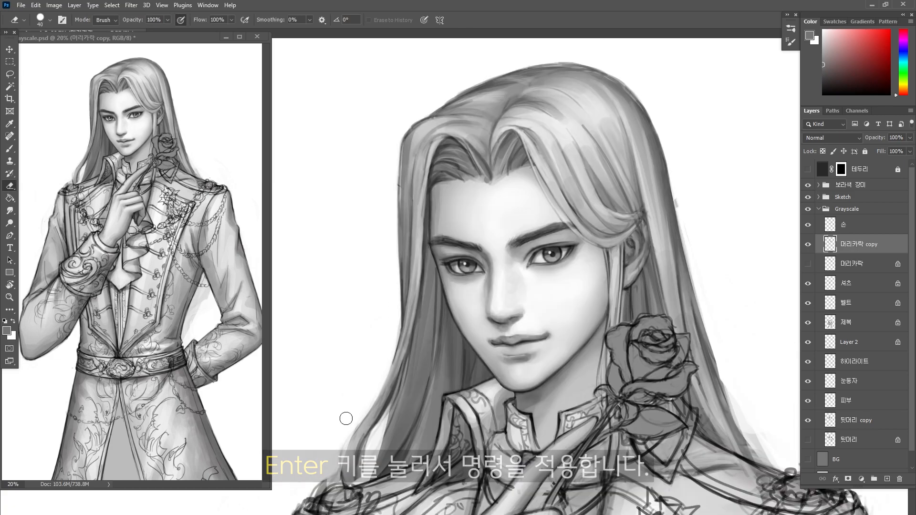
Paint dark strands down the rose-side hair on the 머리카락 copy layer and clean up the outer contour on both sides
key("b")
left_click(856, 405)
left_click(858, 228)
left_click_drag(624, 122, 637, 182)
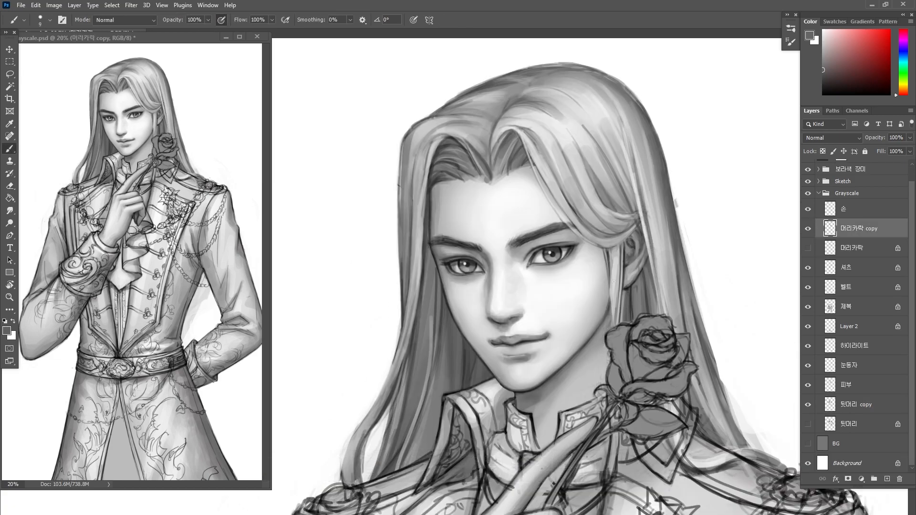
left_click_drag(648, 226, 662, 312)
key("e")
left_click_drag(423, 110, 399, 186)
key("b")
key("e")
key("b")
key("e")
left_click_drag(669, 177, 675, 203)
key("b")
left_click_drag(668, 160, 723, 397)
Paint sampled gray strands down the hair on the side away from the rose and erase its stray outer ends
left_click(420, 157, "alt")
left_click_drag(429, 122, 404, 224)
left_click_drag(435, 157, 408, 349)
key("e")
left_click_drag(396, 360, 348, 425)
Paint thin strands of back hair in the gap between the waist and the bent arm on the 뒷머리 copy layer
left_click_drag(613, 353, 571, 437)
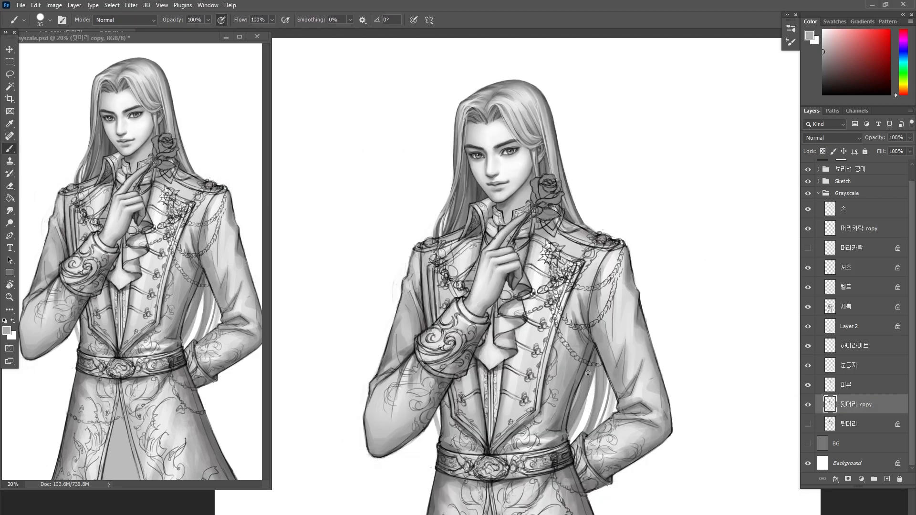
key("e")
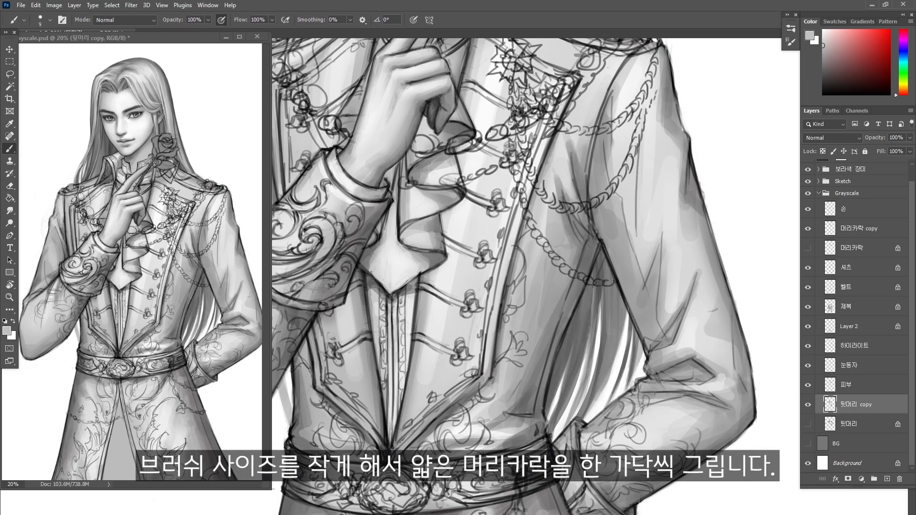
left_click_drag(568, 296, 620, 406)
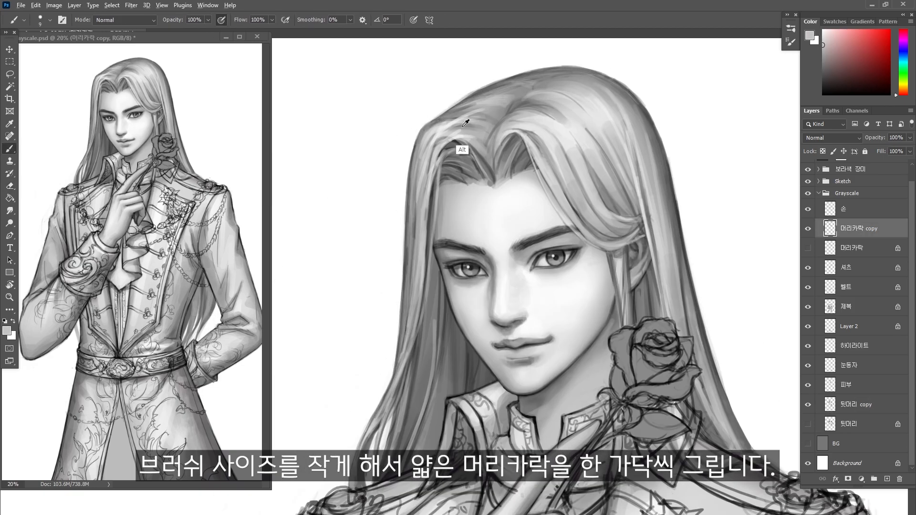
Paint fine individual strands from the crown down the hair away from the rose on the 머리카락 copy layer, using sampled grays
left_click_drag(481, 101, 411, 186)
left_click(437, 144, "alt")
left_click_drag(420, 286, 374, 437)
left_click_drag(453, 131, 427, 219)
key("bracketleft")
key("bracketleft")
left_click_drag(416, 140, 391, 383)
left_click_drag(425, 243, 400, 389)
left_click_drag(444, 167, 411, 334)
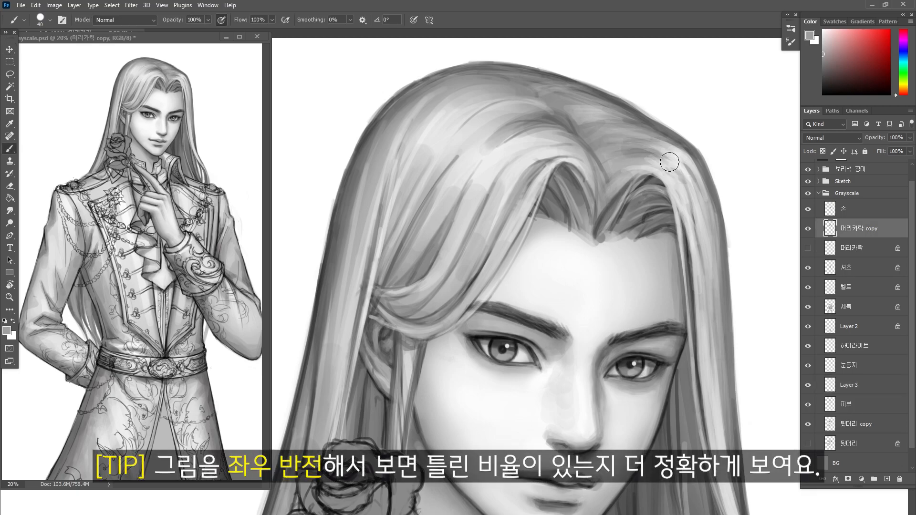
Refine the outer side hair and the swept bangs with progressively finer strands in the mirrored view
mouse_move(686, 175)
left_mouse_down()
mouse_move(716, 322)
mouse_move(718, 305)
left_mouse_up()
left_click_drag(709, 262, 724, 453)
key("bracketleft")
key("bracketleft")
key("bracketleft")
left_click_drag(451, 216, 410, 287)
left_click_drag(419, 202, 385, 288)
left_click(405, 205, "alt")
left_click_drag(405, 174, 376, 275)
left_click_drag(399, 207, 419, 156)
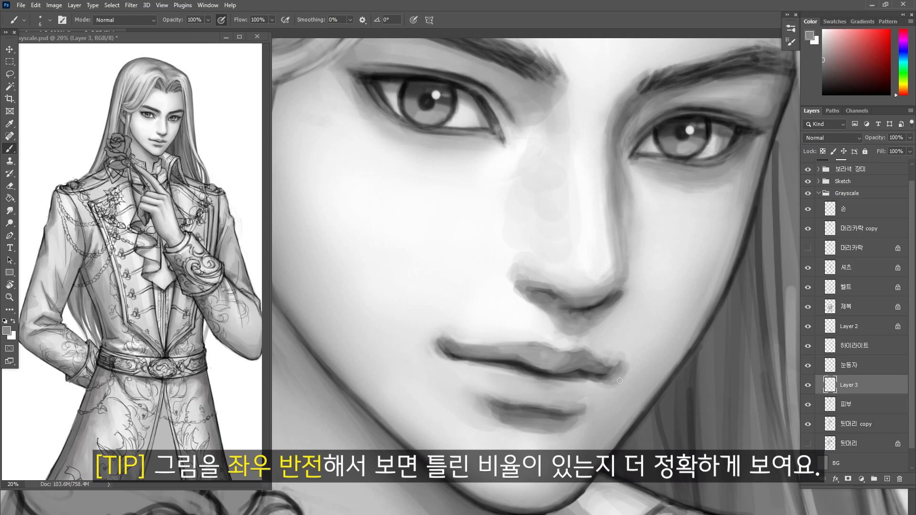
Retouch the corner and upper edge of the mouth on Layer 3 with sampled grays
key("d")
left_click(602, 378, "alt")
left_click_drag(603, 378, 619, 374)
left_click(614, 372, "alt")
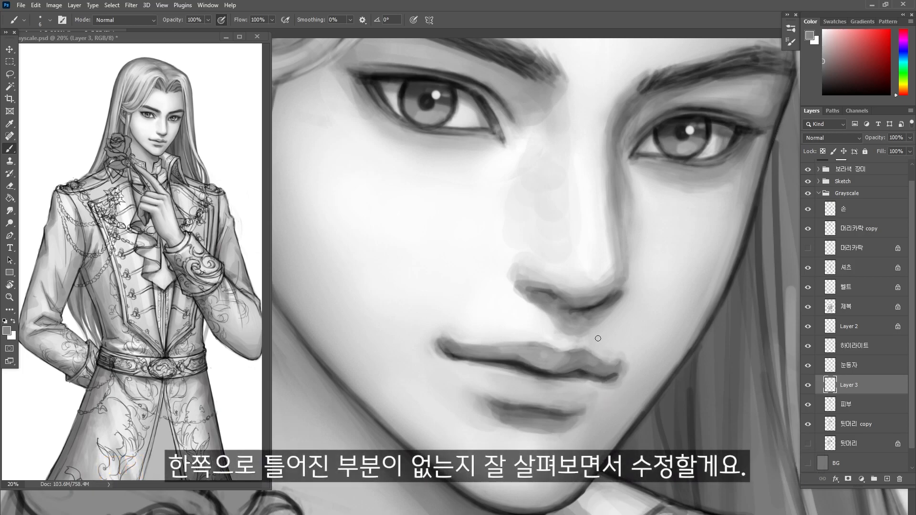
left_click(562, 347, "alt")
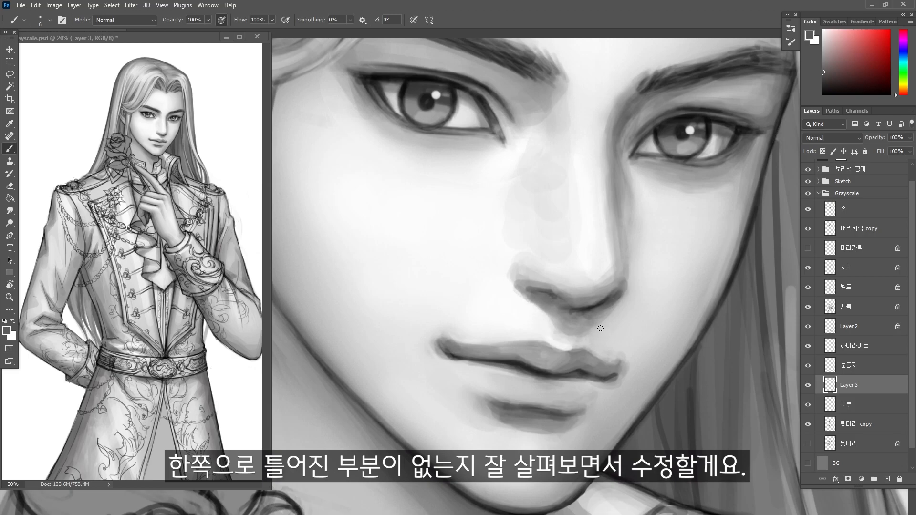
Soften the shading along the side of the nose bridge below the brow with a larger brush and a sampled gray
left_click(620, 165, "alt")
key("bracketright")
key("bracketright")
key("bracketright")
key("bracketright")
key("bracketright")
key("bracketright")
key("bracketright")
left_click_drag(621, 167, 627, 202)
Flip the whole canvas horizontally
left_click(53, 5)
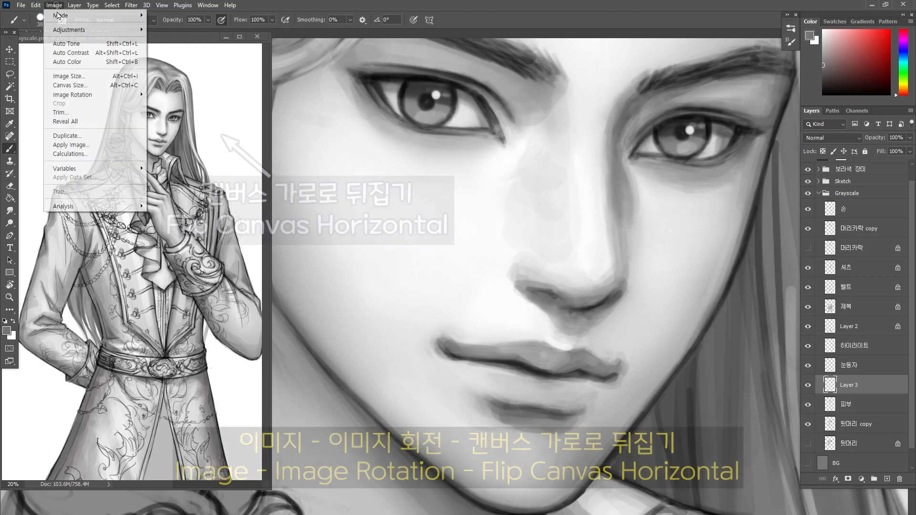
mouse_move(102, 99)
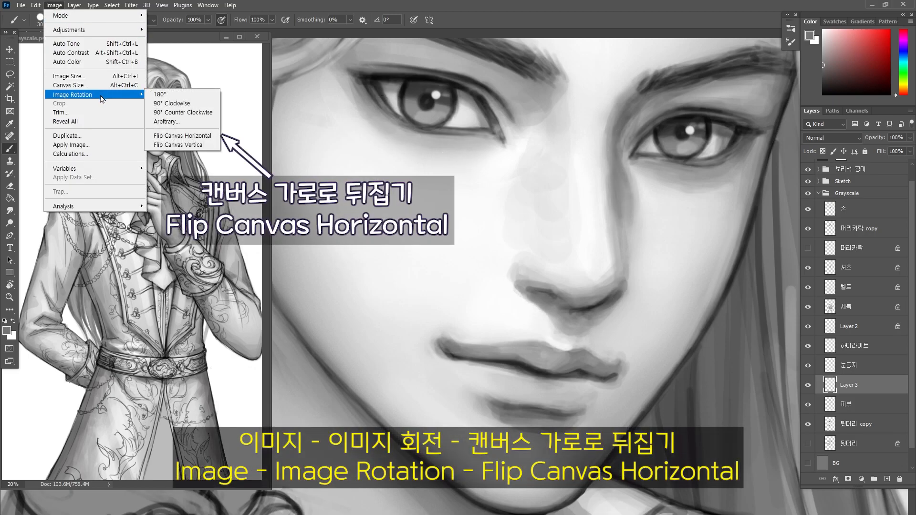
left_click(200, 138)
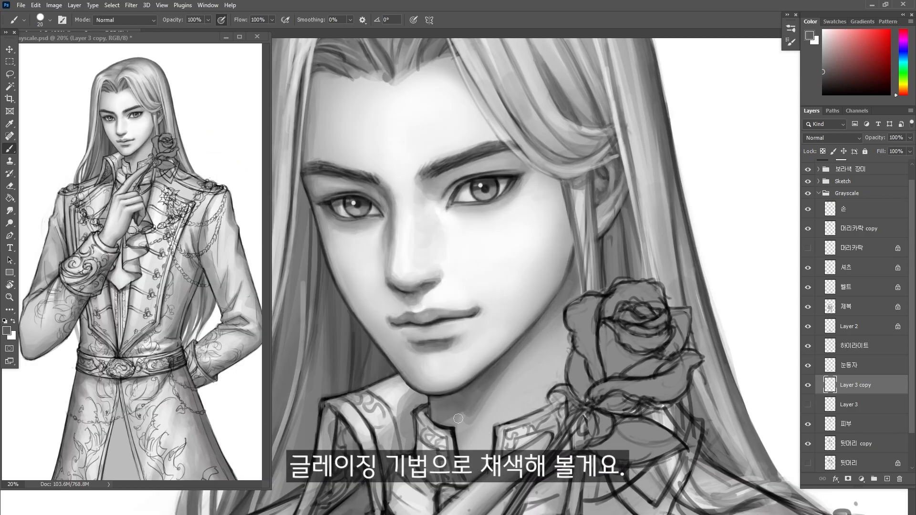
Shade the neck below the chin and under the jaw near the rose on the Layer 3 copy with sampled grays
left_click_drag(458, 418, 467, 444)
left_click(467, 444, "alt")
left_click_drag(489, 393, 463, 441)
left_click(587, 283, "alt")
left_click_drag(561, 331, 560, 375)
key("bracketleft")
key("bracketleft")
key("bracketleft")
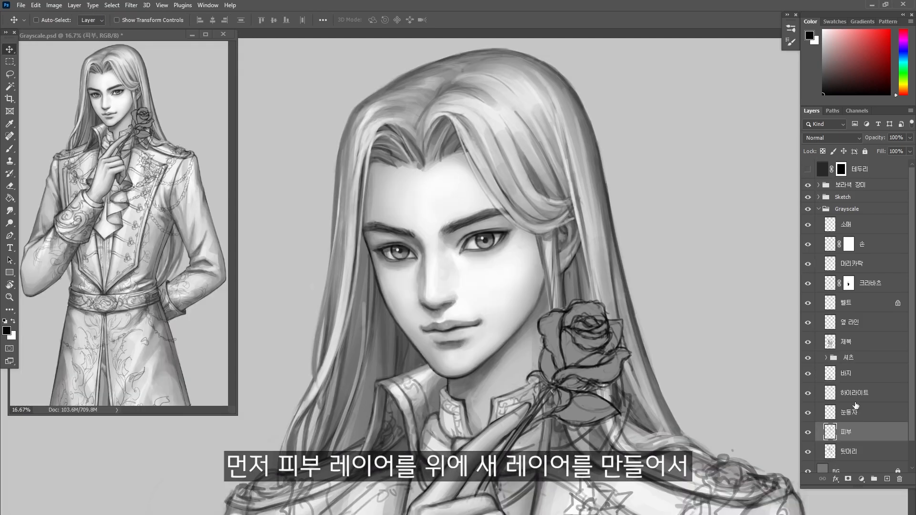
Add a new layer above the 피부 layer, clip it to the skin and set its blend mode to Soft Light
left_click(887, 479)
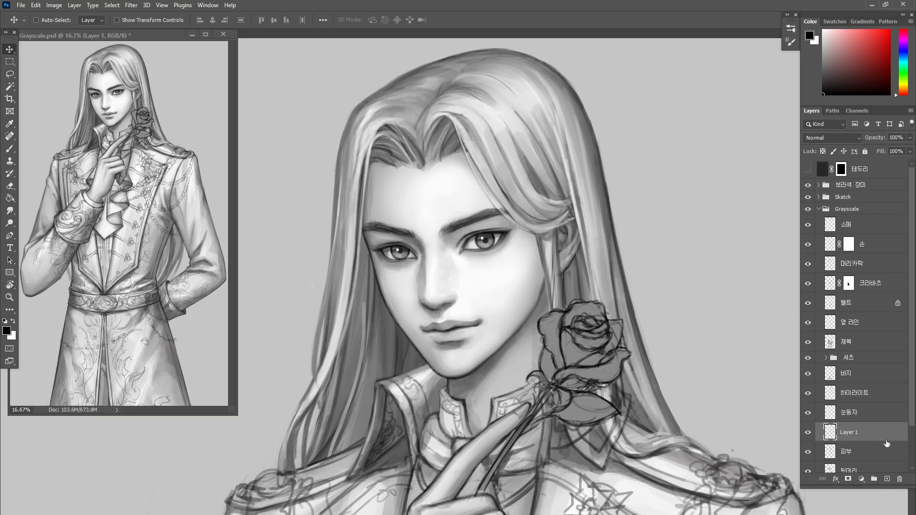
left_click(886, 440, "alt")
left_click(833, 137)
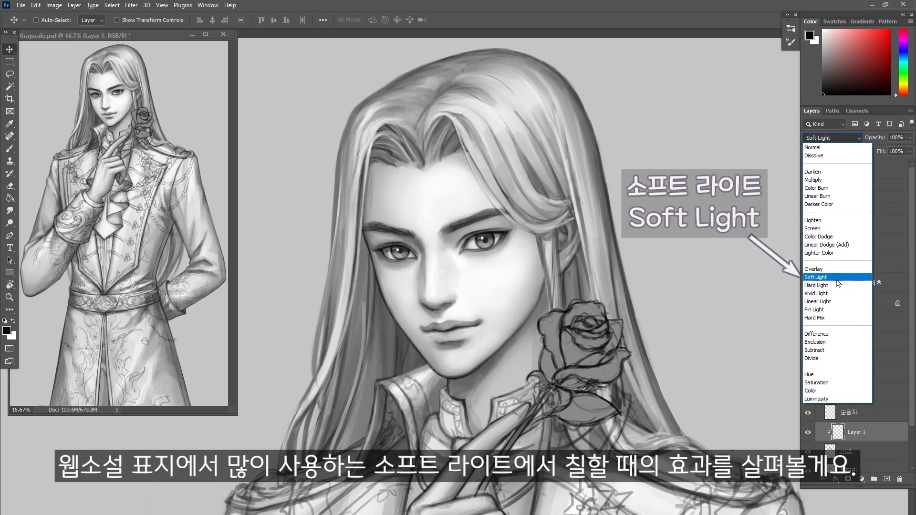
left_click(838, 284)
Choose a pale pink colour and the 부드러운 원 압력 불투명도 soft round brush for the skin
left_click(827, 35)
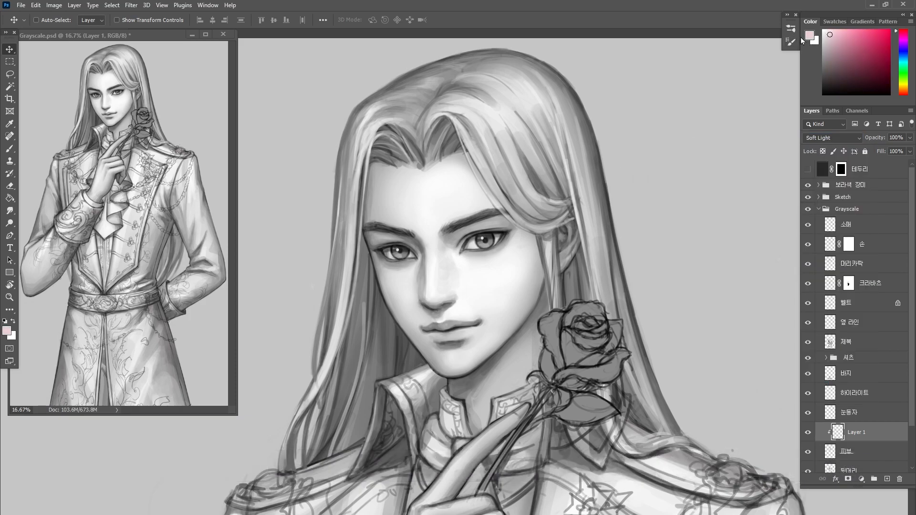
left_click(790, 29)
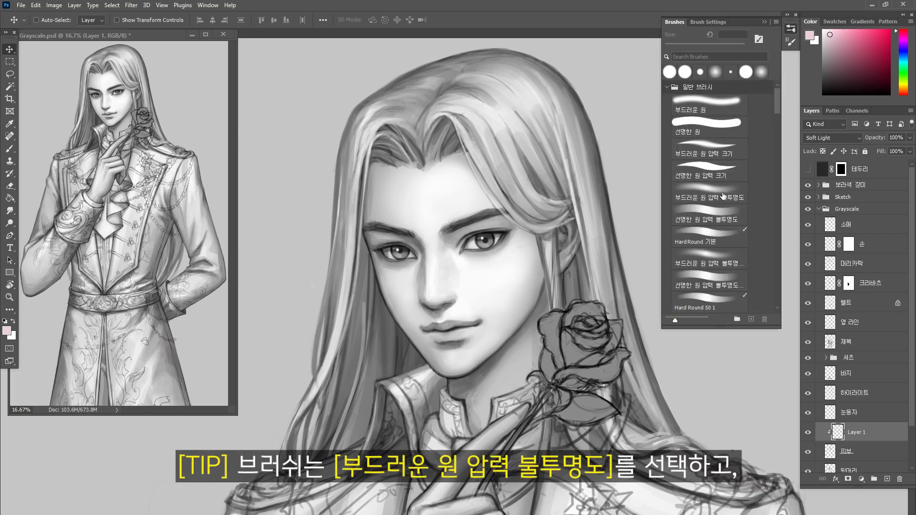
left_click(722, 196)
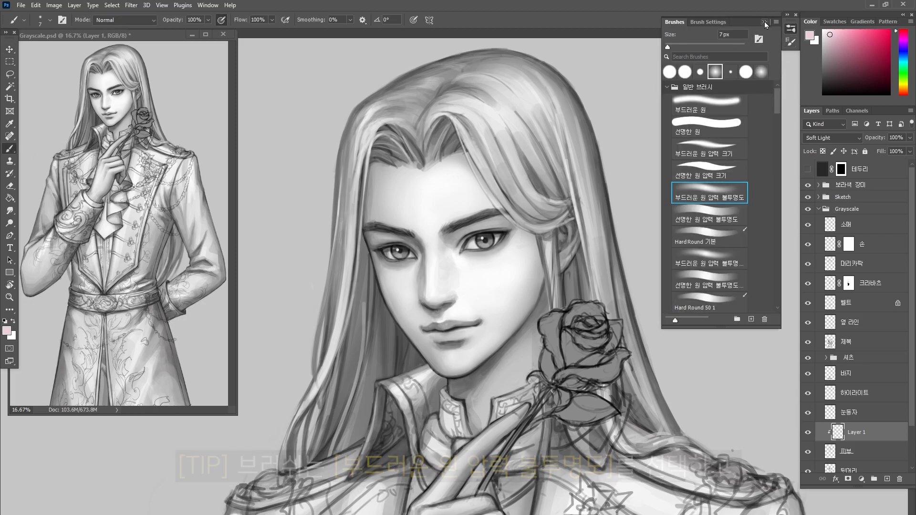
left_click(763, 22)
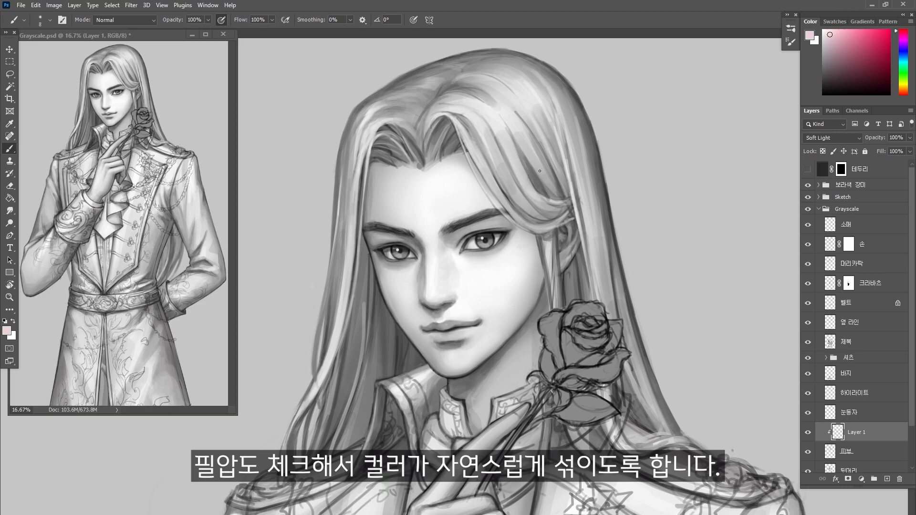
Enlarge the brush to 500 and glaze the face and neck with soft pink on the Soft Light layer, then duplicate that layer
key("bracketright")
key("bracketright")
key("bracketright")
key("bracketright")
key("bracketright")
key("bracketright")
key("bracketright")
key("bracketright")
mouse_move(480, 165)
left_mouse_down()
mouse_move(530, 183)
mouse_move(536, 313)
mouse_move(494, 441)
left_mouse_up()
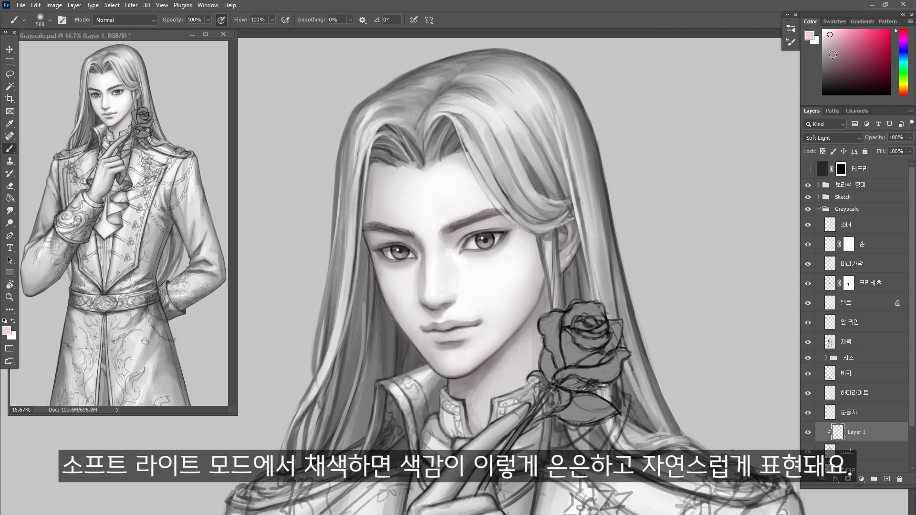
mouse_move(428, 150)
left_mouse_down()
mouse_move(443, 395)
mouse_move(522, 379)
mouse_move(446, 279)
left_mouse_up()
mouse_move(358, 183)
left_mouse_down()
mouse_move(429, 382)
mouse_move(467, 375)
mouse_move(529, 334)
mouse_move(582, 185)
left_mouse_up()
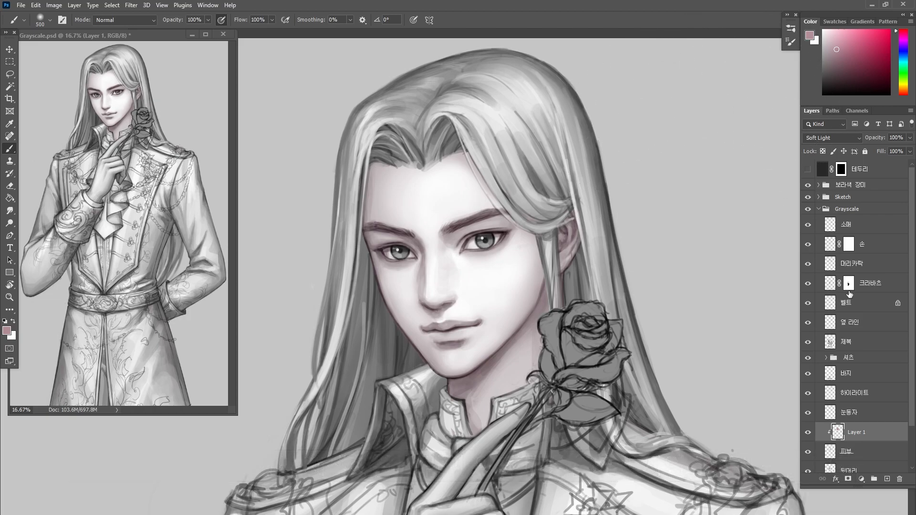
left_click_drag(880, 432, 887, 478)
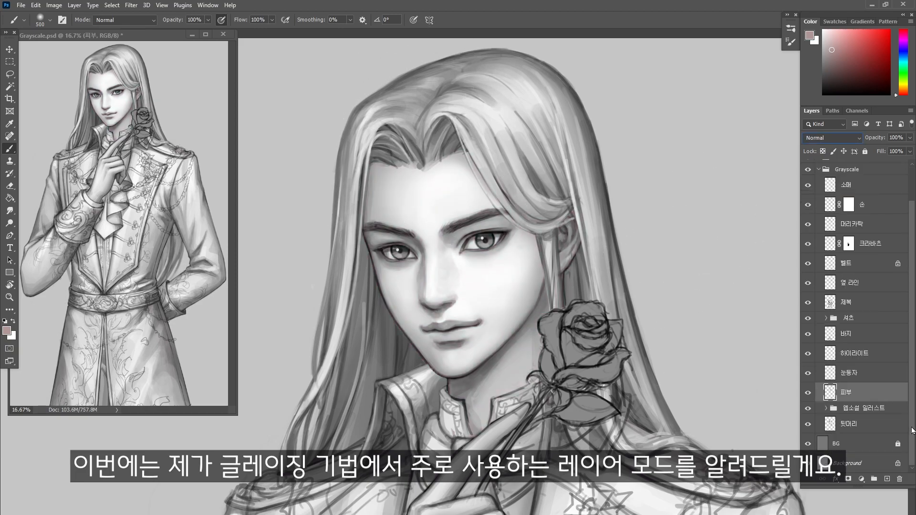
Duplicate the 피부 layer, set the copy to Hard Light and compare the skin with and without it
scroll(911, 431, "up", 2)
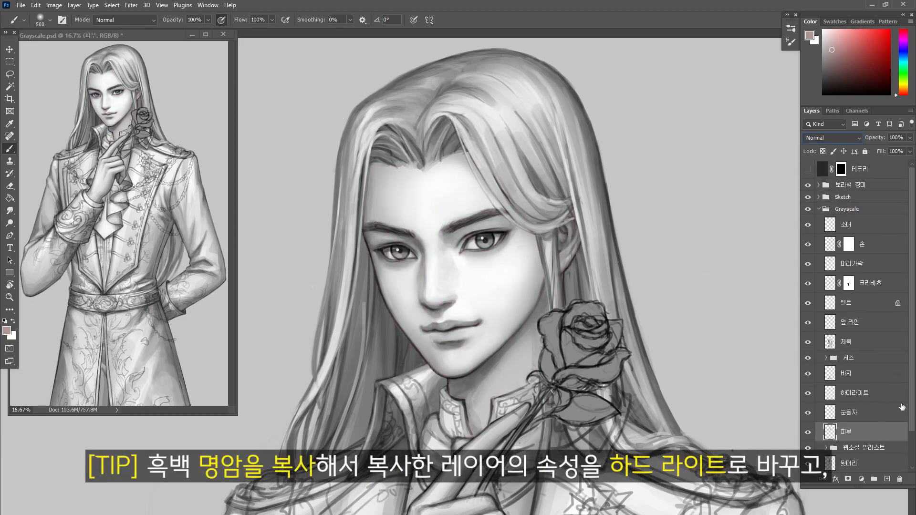
left_click_drag(877, 437, 886, 479)
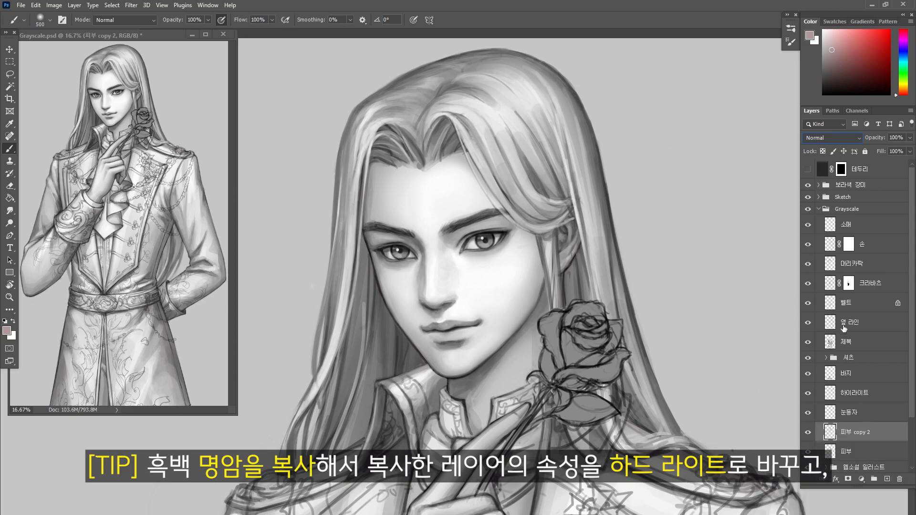
left_click(833, 138)
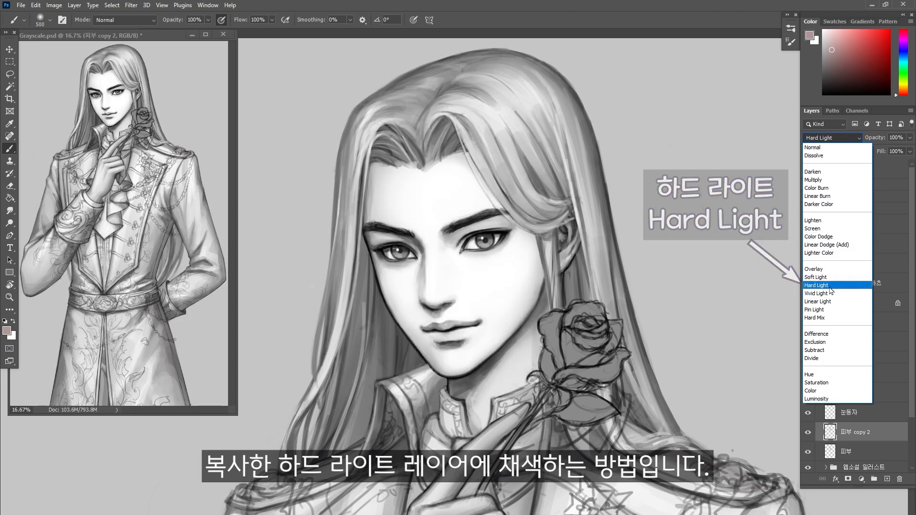
left_click(831, 286)
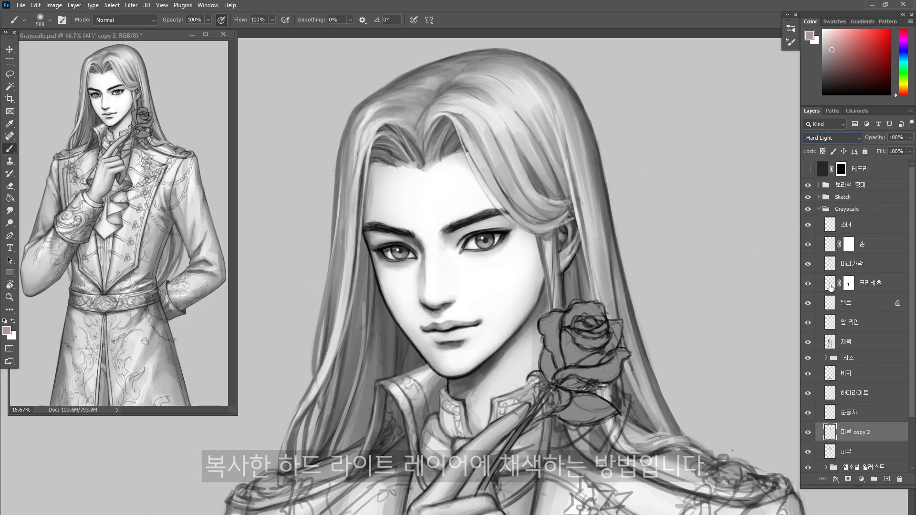
left_click(808, 433)
left_click(810, 436)
left_click(810, 437)
left_click(810, 437)
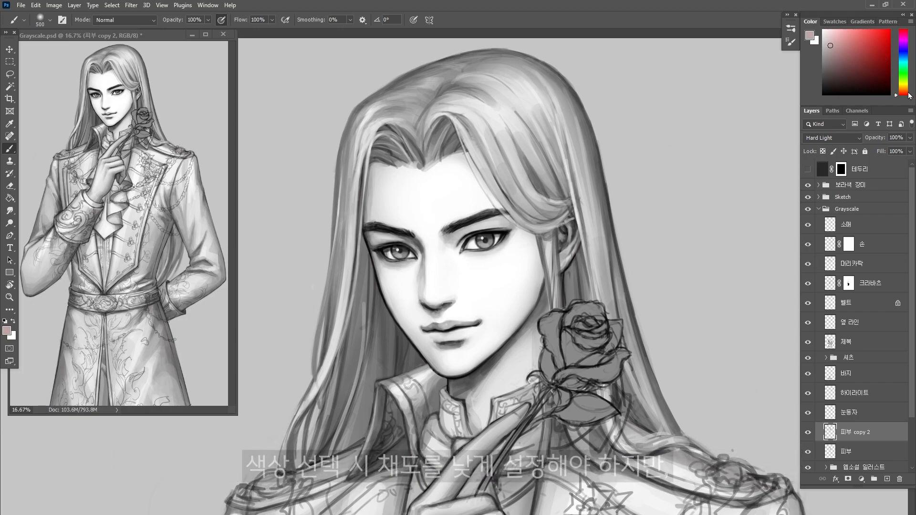
Brush muted pink over the face and neck on the 피부 copy 2 layer at size 600 and clip it to the 피부 layer
key("]")
mouse_move(446, 167)
left_mouse_down()
mouse_move(434, 250)
mouse_move(546, 220)
mouse_move(461, 170)
left_mouse_up()
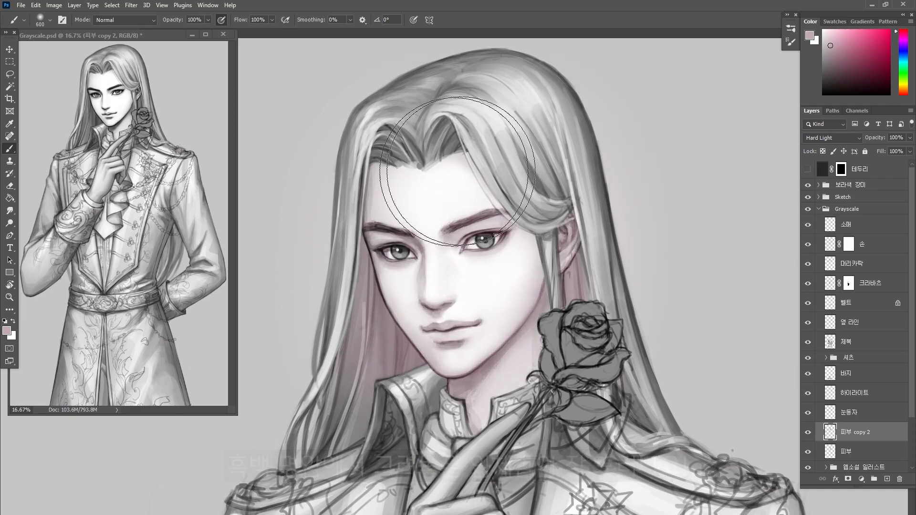
left_click(884, 440, "alt")
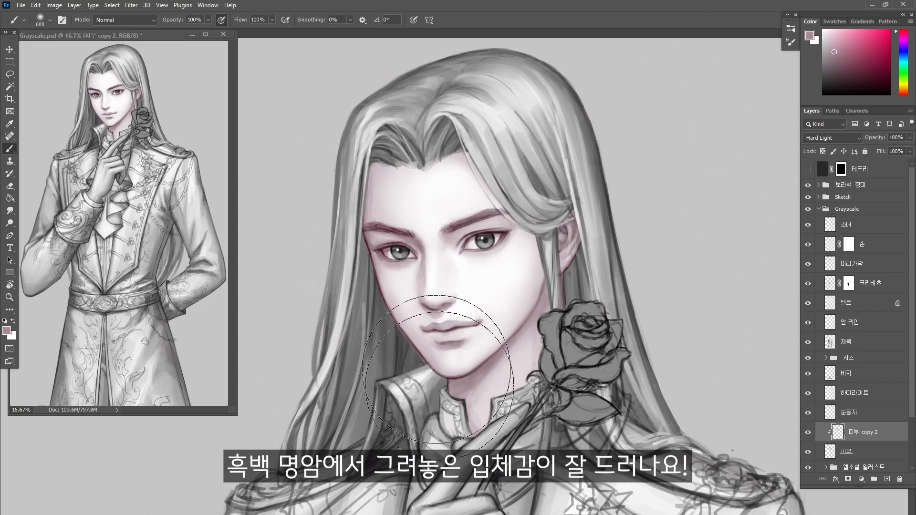
Glaze the face and neck with low-saturation red and pink tones on the clipped 피부 copy 2 layer
left_click_drag(898, 56, 899, 95)
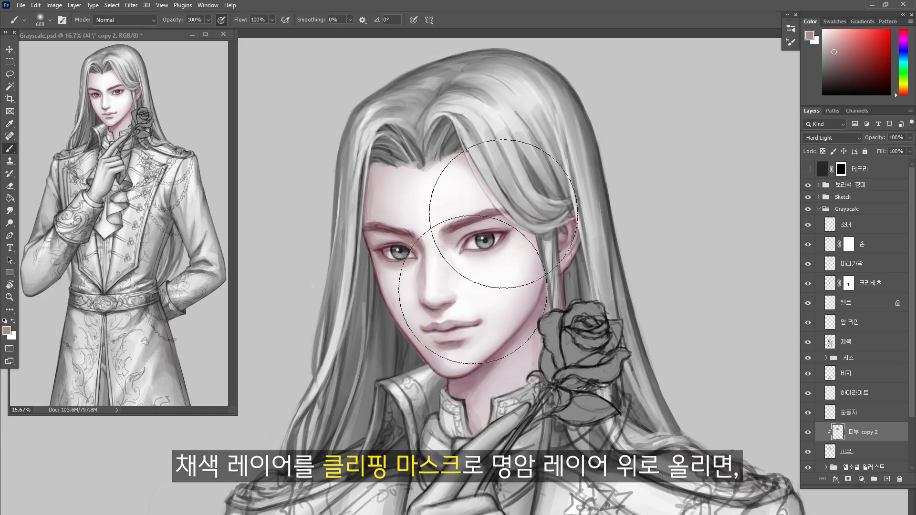
left_click(875, 52)
left_click(829, 51)
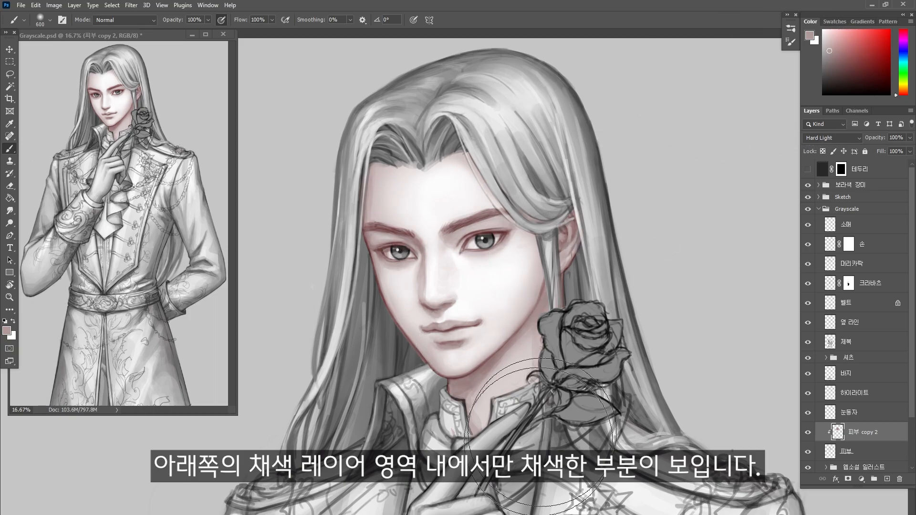
left_click(832, 54)
left_click_drag(389, 257, 496, 371)
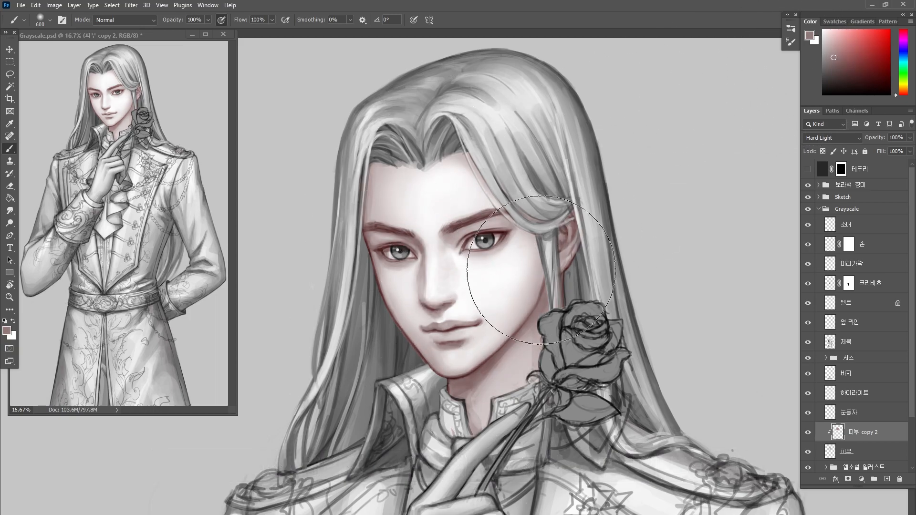
left_click(903, 30)
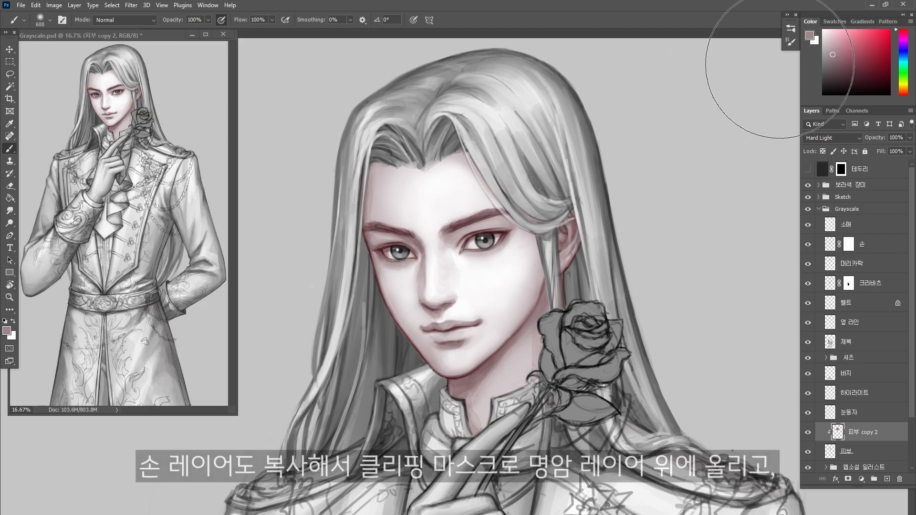
Duplicate the 손 layer, clip the copy to the original hand layer and set it to Hard Light
left_click(882, 245)
left_click_drag(882, 246, 887, 478)
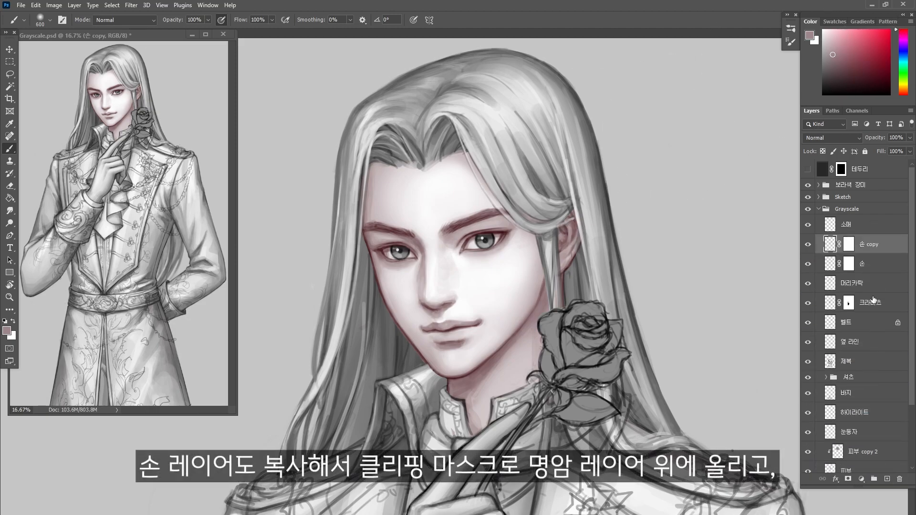
left_click(881, 254, "alt")
left_click_drag(698, 479, 716, 296)
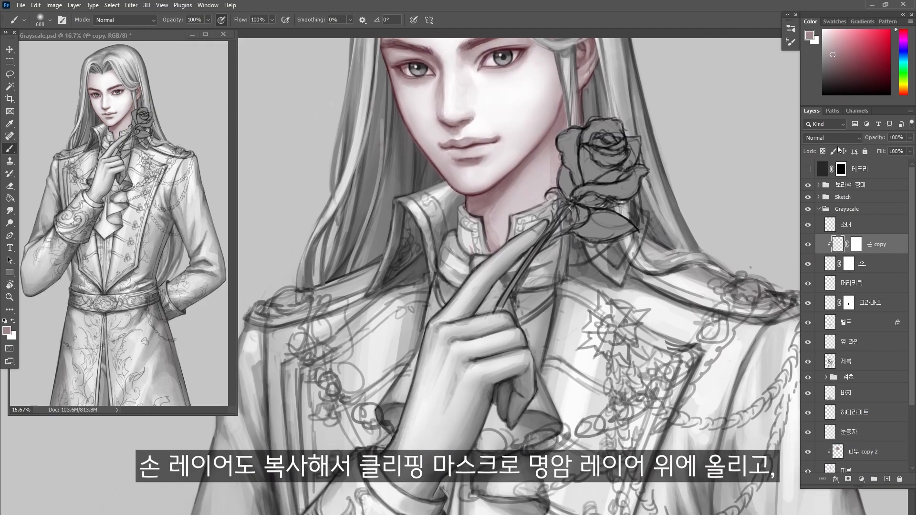
left_click(834, 139)
left_click(830, 287)
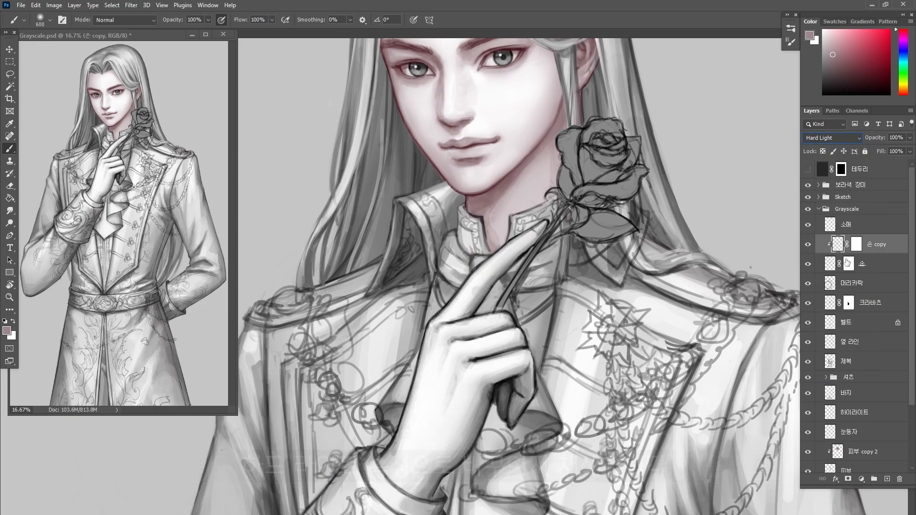
Brush muted pink over the fingers and back of the raised hand on the clipped 손 copy layer
mouse_move(551, 315)
left_mouse_down()
mouse_move(481, 377)
mouse_move(532, 287)
left_mouse_up()
left_click_drag(489, 405, 524, 341)
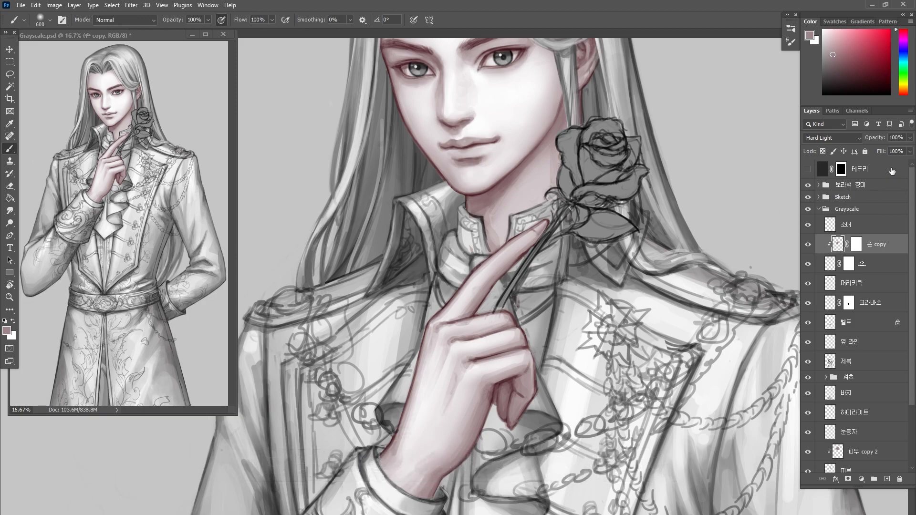
Add a layer in a 컬러 파레트 group and fill a 128 px circle beside the head with the skin's muted pink
left_click(892, 169)
left_click(886, 478)
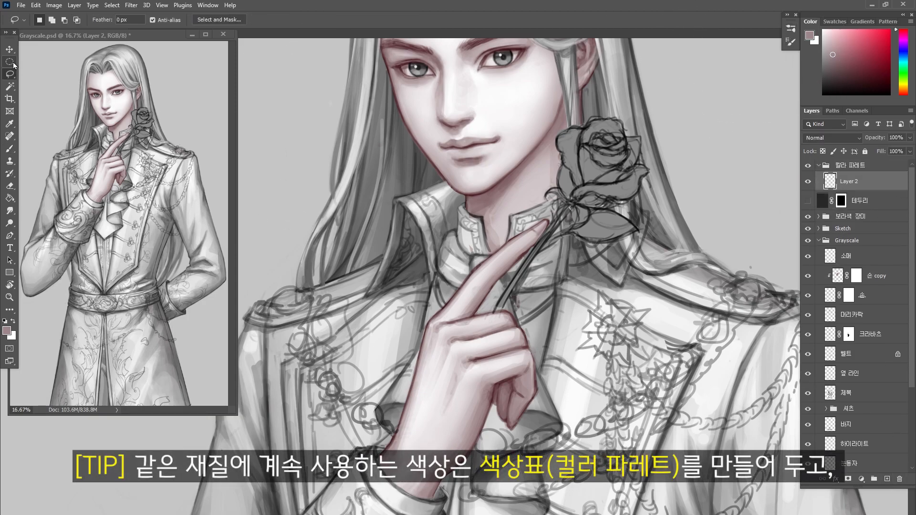
left_click(13, 62)
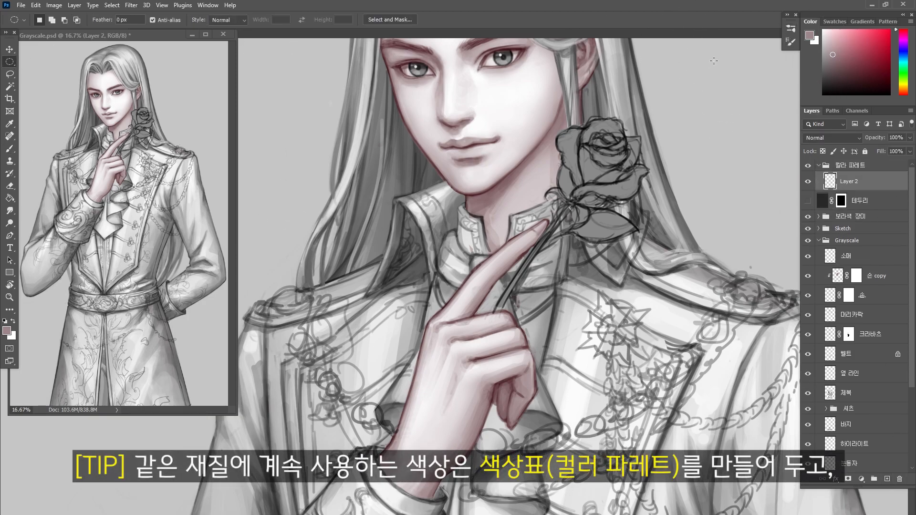
left_click_drag(711, 63, 753, 104)
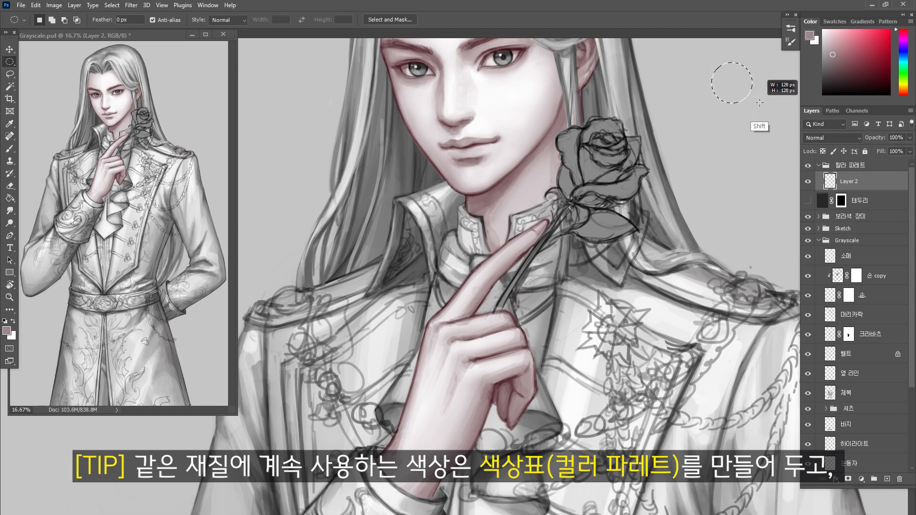
key("g")
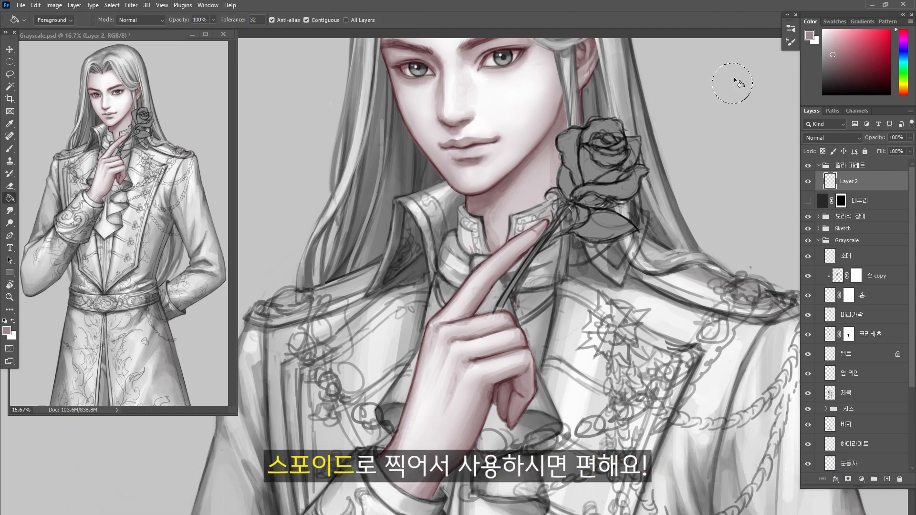
left_click(732, 83)
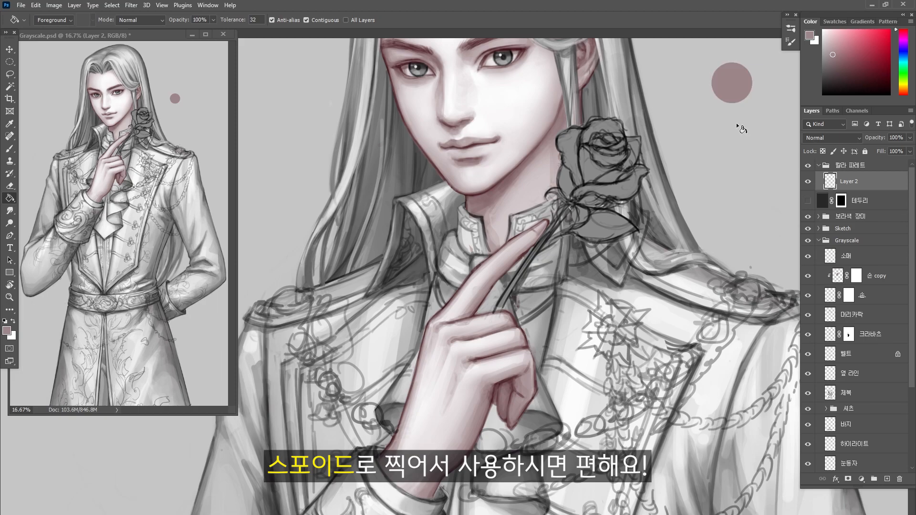
key("v")
left_click_drag(737, 86, 785, 74)
Duplicate the 머리카락 layer, set the copy to Hard Light and compare the hair with and without it
left_click_drag(729, 144, 721, 322)
scroll(879, 282, "down", 2)
left_click(879, 282)
key("ctrl+j")
left_click(832, 137)
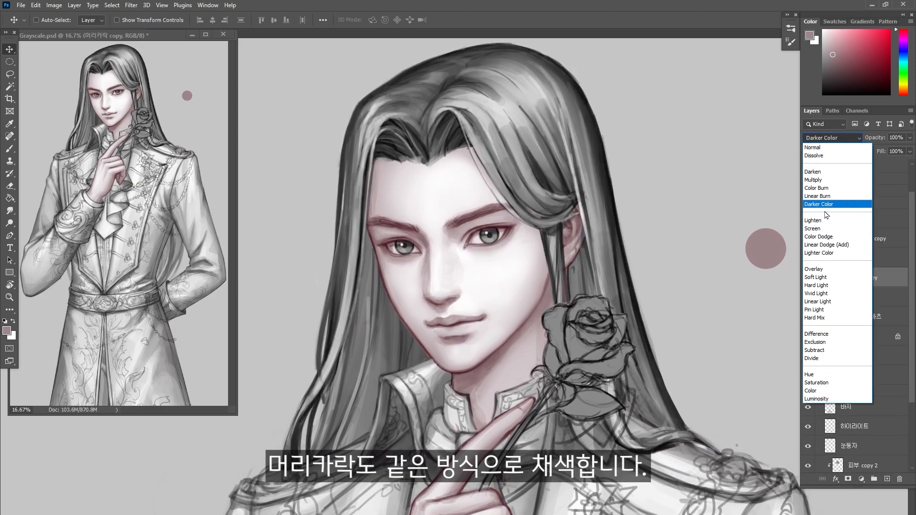
left_click(816, 285)
left_click(808, 278)
left_click(807, 279)
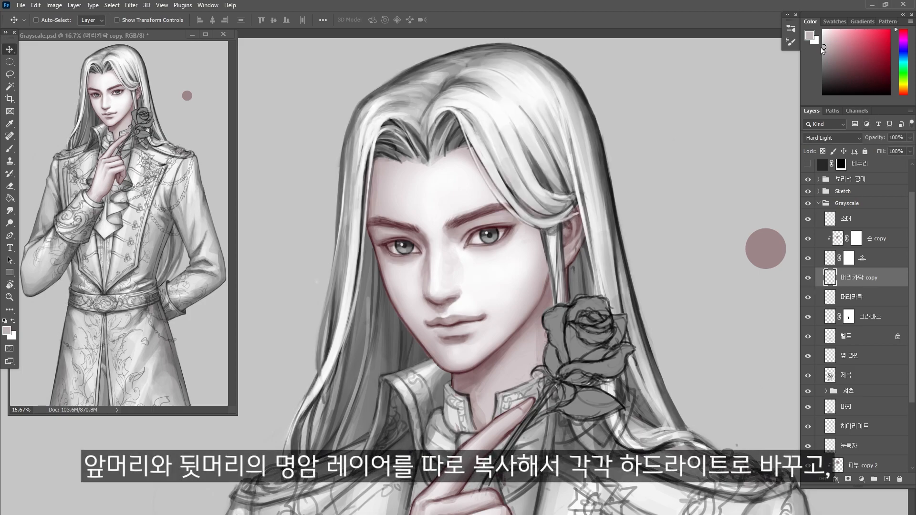
Brush light purple over the front hair on the 머리카락 copy layer and clip it to the 머리카락 layer
left_click(897, 47)
key("b")
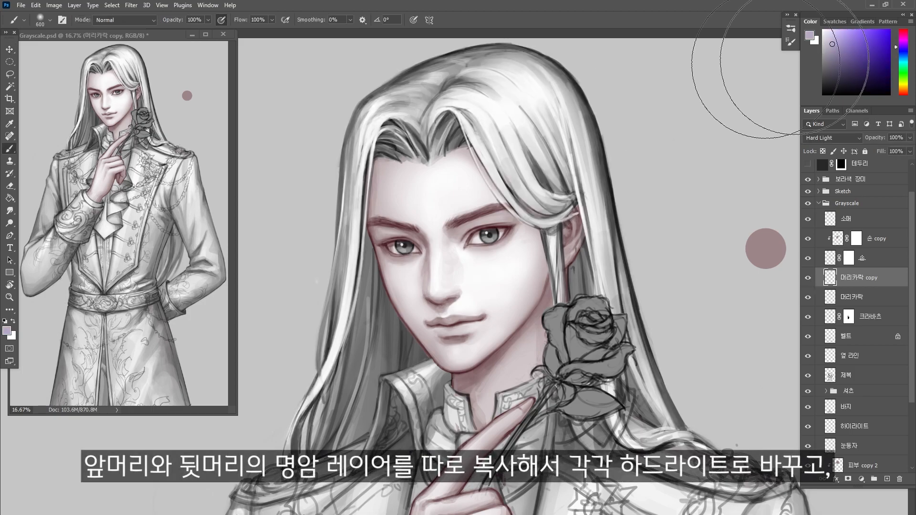
mouse_move(424, 131)
left_mouse_down()
mouse_move(524, 105)
mouse_move(686, 191)
left_mouse_up()
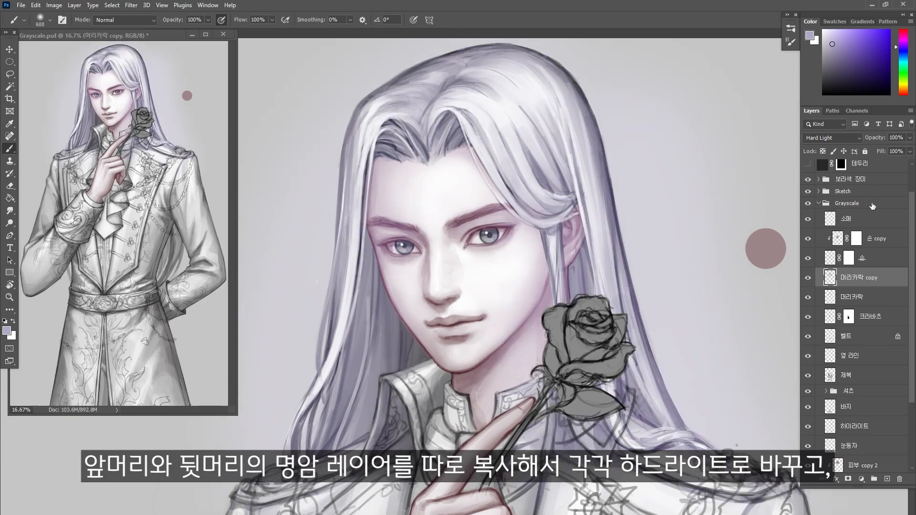
left_click(885, 285, "alt")
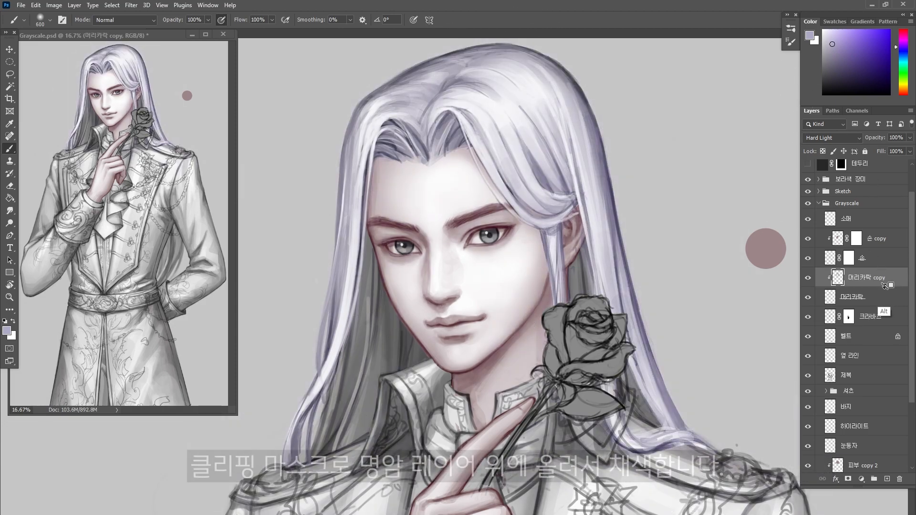
Duplicate the 뒷머리 layer, clip the copy to the original back hair and set it to Hard Light
left_click_drag(912, 294, 909, 380)
left_click_drag(872, 430, 887, 479)
left_click(886, 433, "alt")
key("v")
left_click(833, 138)
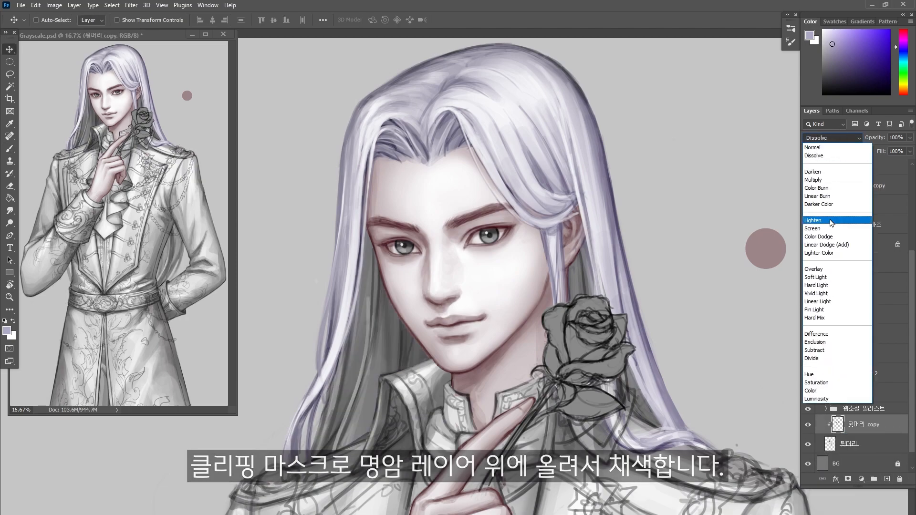
left_click(816, 285)
Brush light purple over the back hair down to the waist on the 뒷머리 copy layer
key("b")
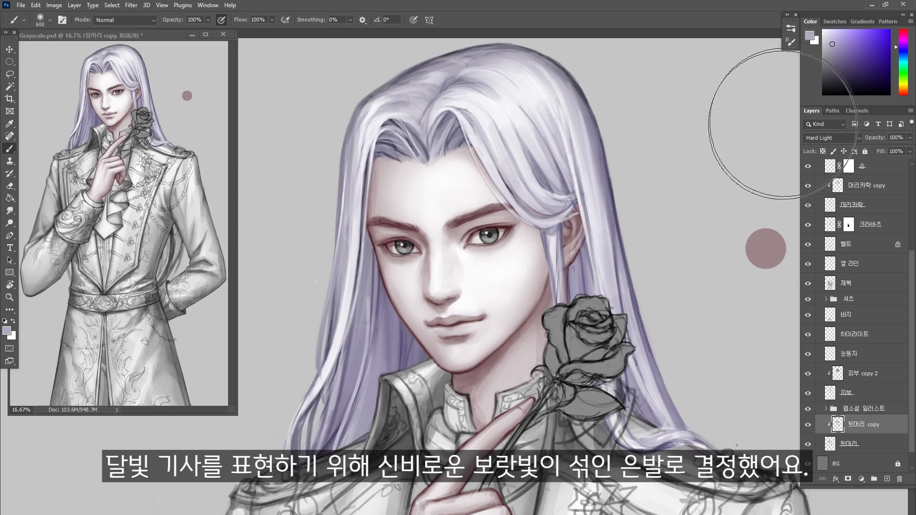
left_click(176, 243)
left_click_drag(176, 242, 152, 269)
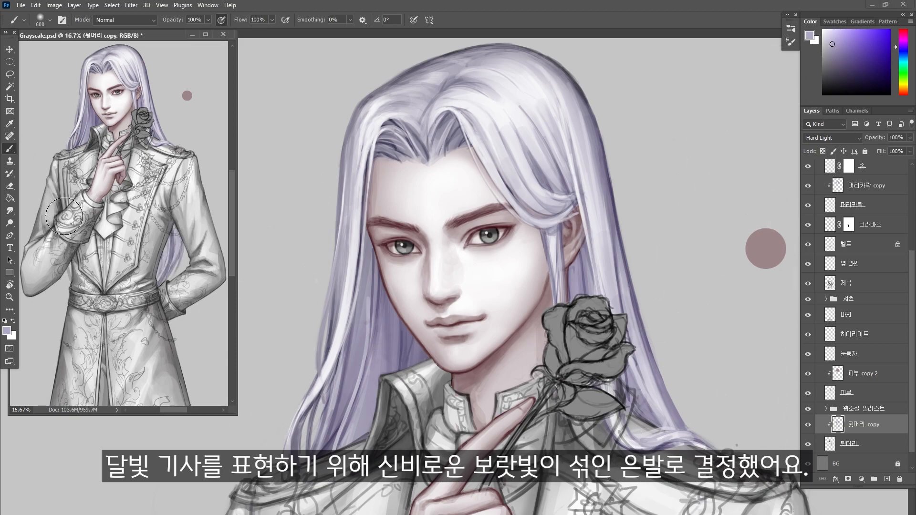
Add a clipped Hard Light layer above 피부 copy 2 and brush light purple along the shaded cheek and jaw
left_click(862, 374)
left_click(887, 478)
key("ctrl+alt+g")
left_click(832, 138)
left_click(816, 285)
left_click_drag(534, 286, 515, 339)
Duplicate the pink palette circle directly above the original and recolour the copy with the hair's light purple
key("v")
left_click(773, 254, "ctrl")
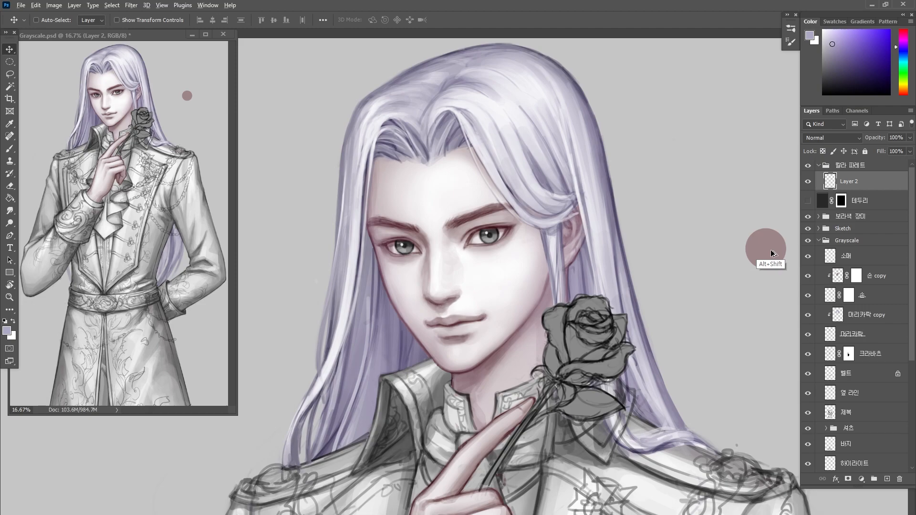
left_click_drag(773, 253, 773, 204)
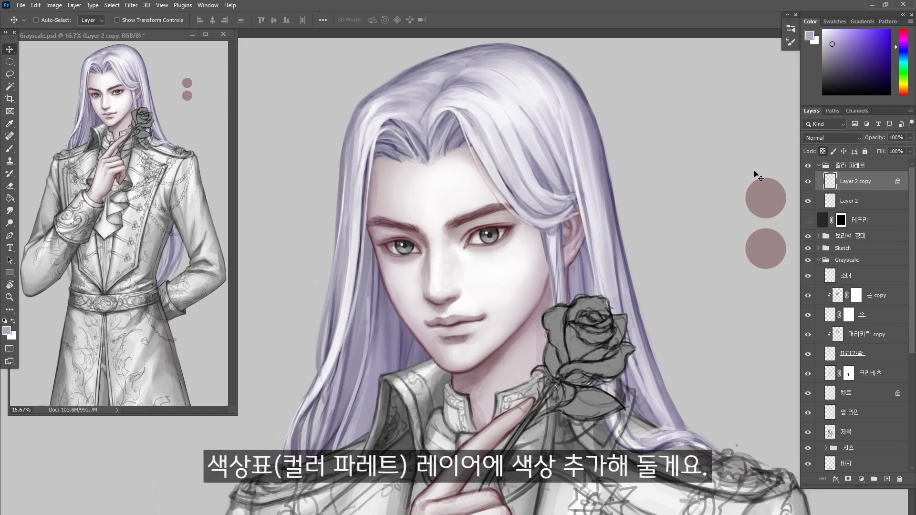
key("b")
left_click(766, 198)
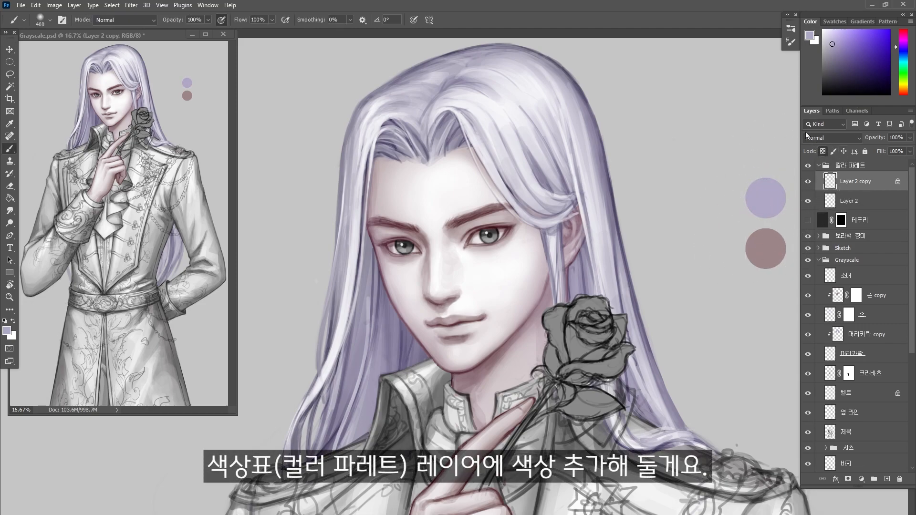
Duplicate the 눈동자 layer, change the copy's blend mode and brush muted blue-violet across both irises
scroll(858, 315, "down", 5)
left_click_drag(859, 314, 887, 478)
left_click(840, 138)
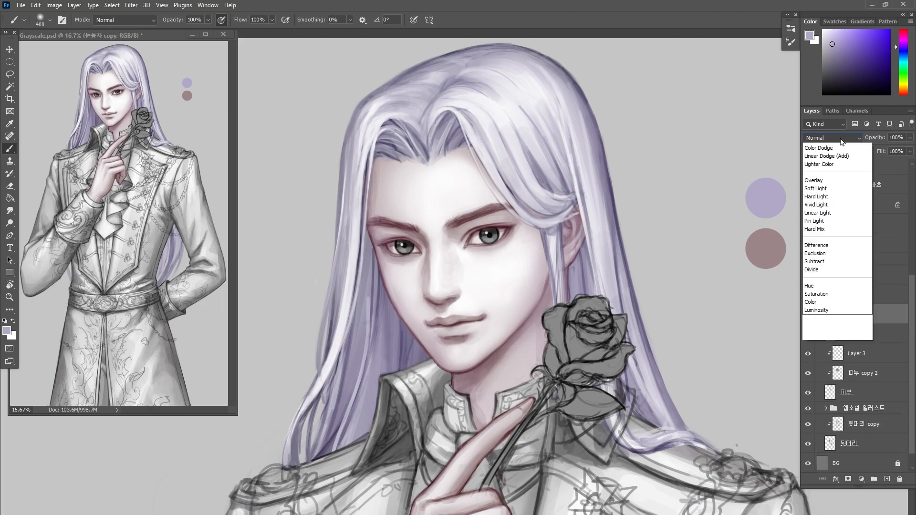
left_click(829, 286)
key("/")
left_click(841, 61)
mouse_move(367, 222)
left_mouse_down()
mouse_move(499, 245)
mouse_move(553, 223)
left_mouse_up()
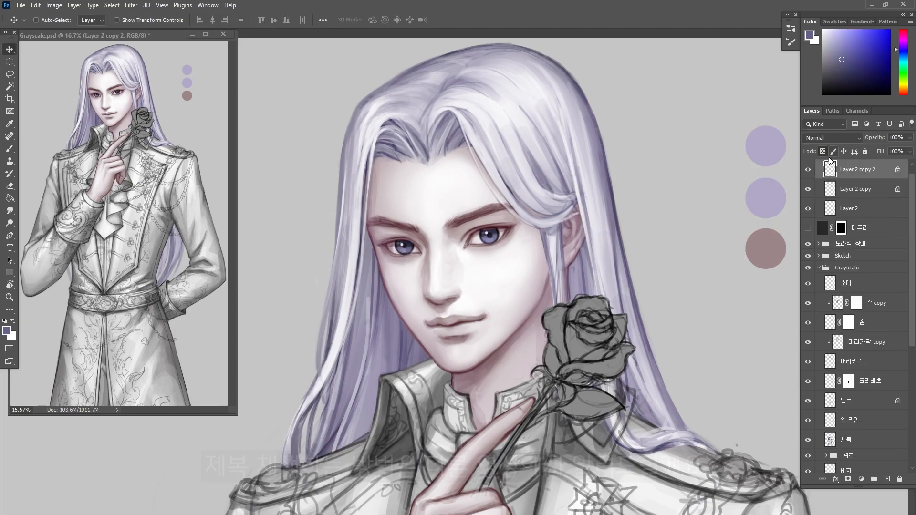
Recolour the third palette circle on Layer 2 copy 2 with the irises' muted blue-violet
key("b")
left_click(766, 145)
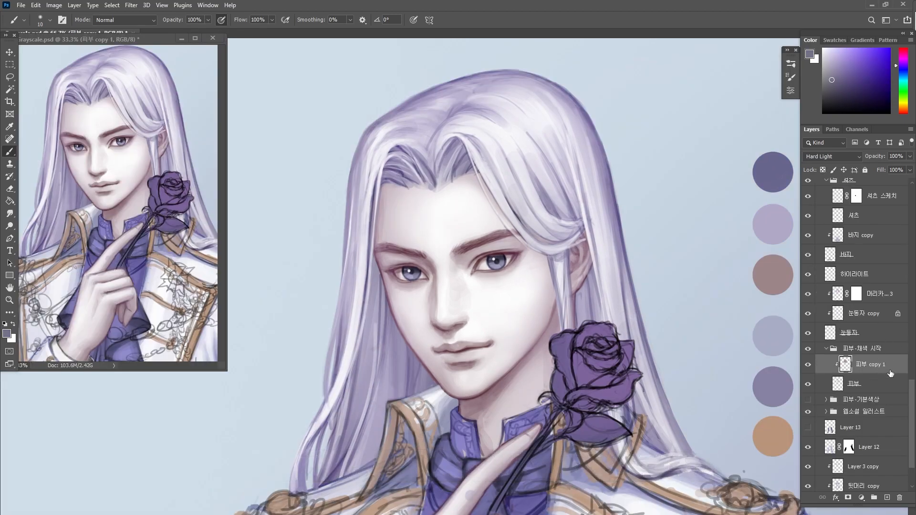
Try the Normal and Multiply blend modes on the 피부 copy 1 layer to compare skin tones
left_click(833, 156)
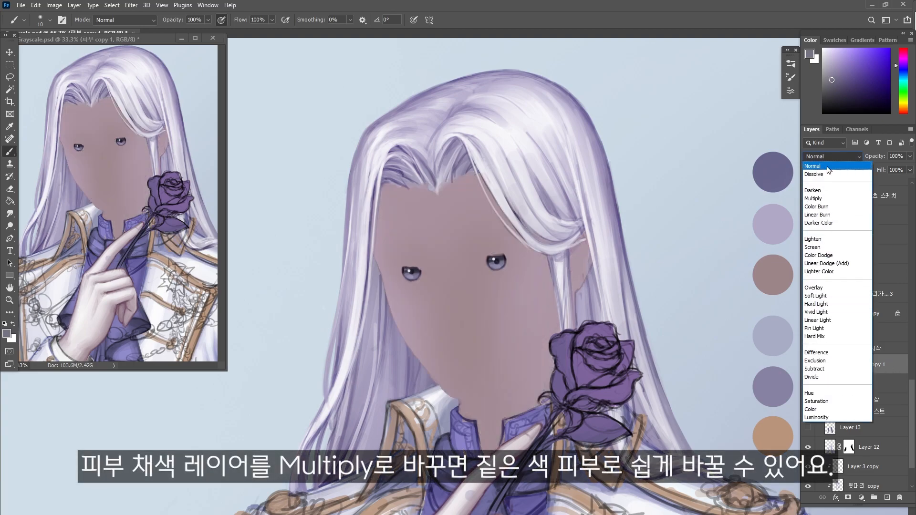
left_click(828, 167)
left_click(832, 158)
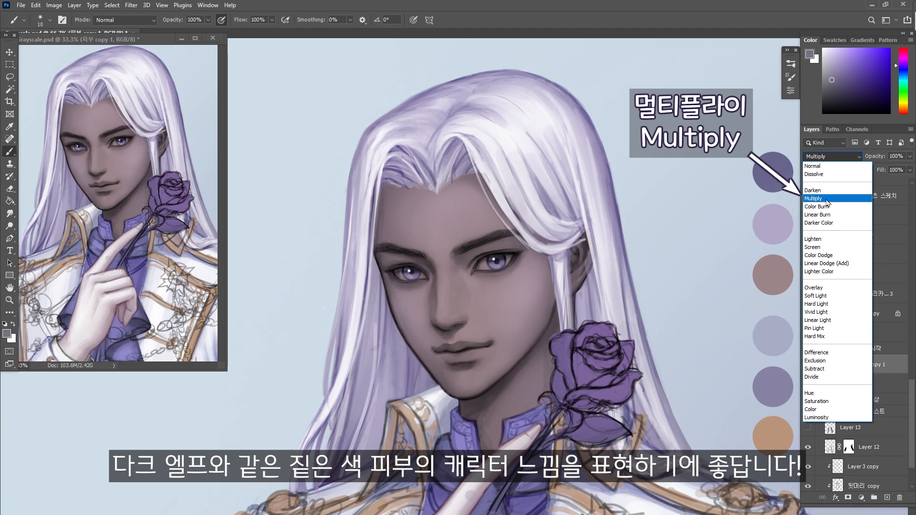
left_click(828, 200)
Delete the hidden Layer 19 above the 피부 copy 1 layer
left_click(848, 499)
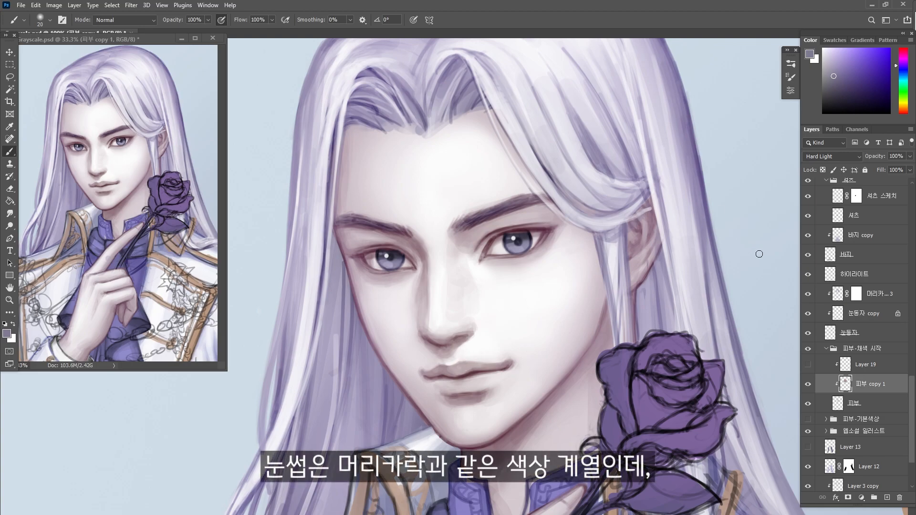
left_click(887, 367)
key("Delete")
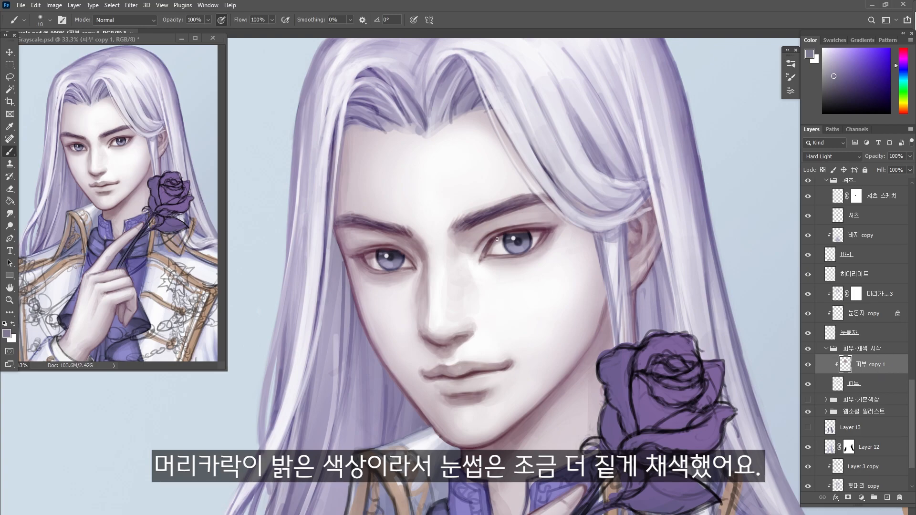
Brush a soft muted red over the lips on the 피부 copy 3 layer
key("bracketright")
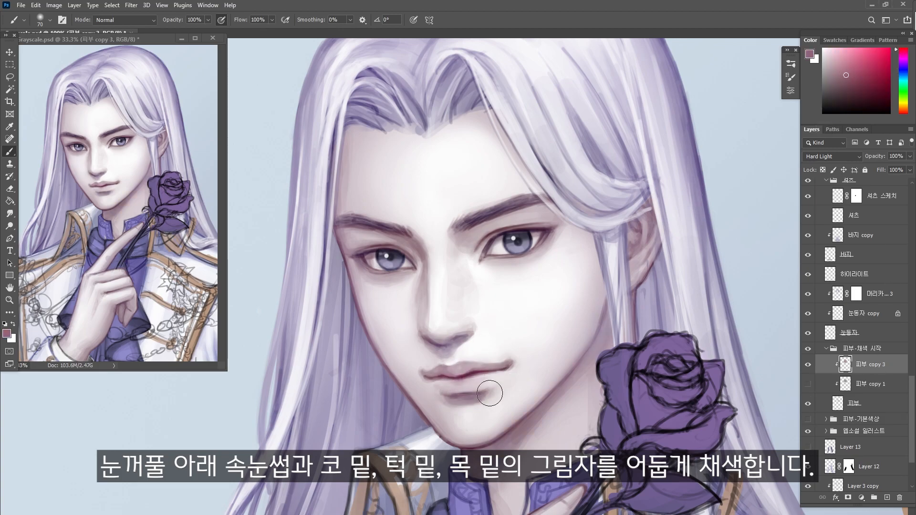
left_click(484, 385, "alt")
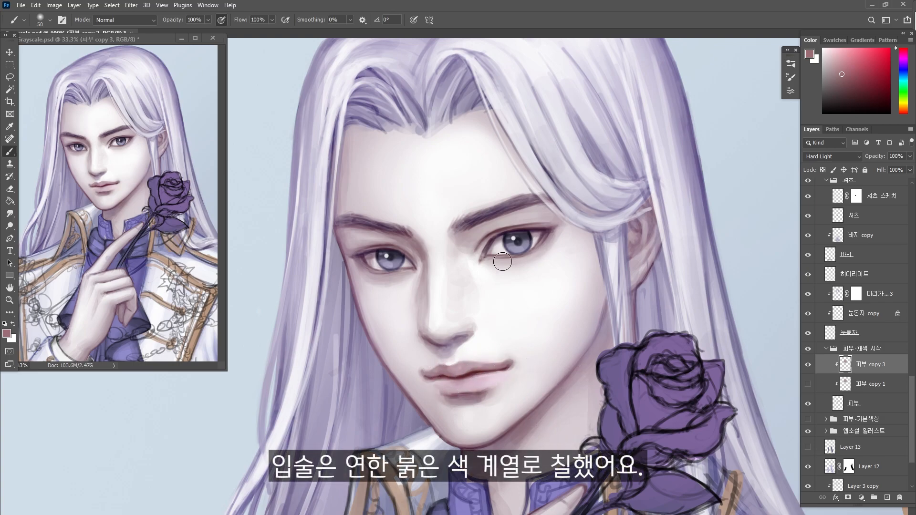
Sample the hair tones and brush blue-violet strokes along both eyebrows with a smaller brush
left_click(758, 113, "alt")
key("bracketleft")
key("bracketleft")
key("bracketleft")
key("bracketleft")
left_click(650, 135, "alt")
left_click_drag(457, 225, 519, 203)
left_click_drag(354, 222, 390, 232)
left_click_drag(464, 224, 529, 204)
left_click_drag(350, 224, 403, 231)
Sample the face tones, duplicate the 피부 copy 3 layer and hide the original
left_click(546, 231, "alt")
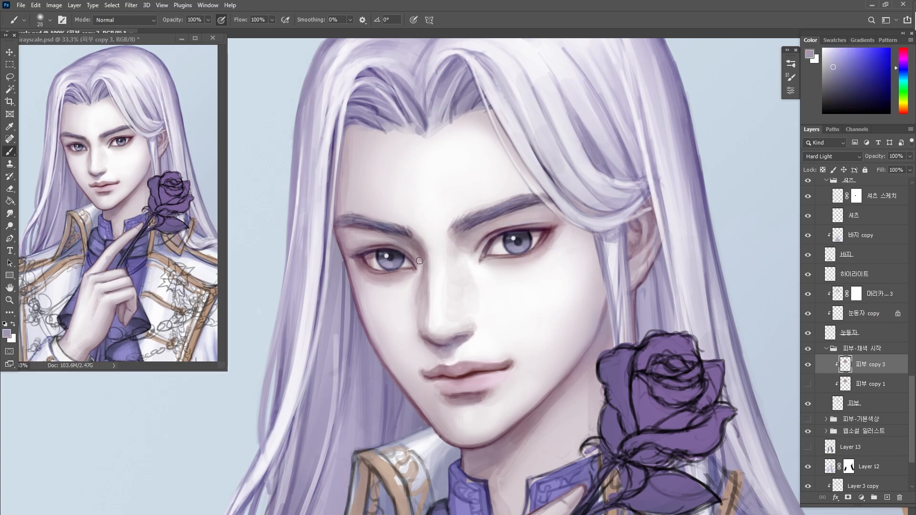
left_click(435, 271, "alt")
key("ctrl+j")
left_click(807, 384)
Add a layer above 피부 copy 4, paint a thin light cyan rim along the cheek and jaw outline, and erase its excess
left_click(282, 143, "alt")
key("bracketright")
key("bracketright")
key("ctrl+shift+alt+n")
key("bracketleft")
key("bracketleft")
key("bracketleft")
key("bracketleft")
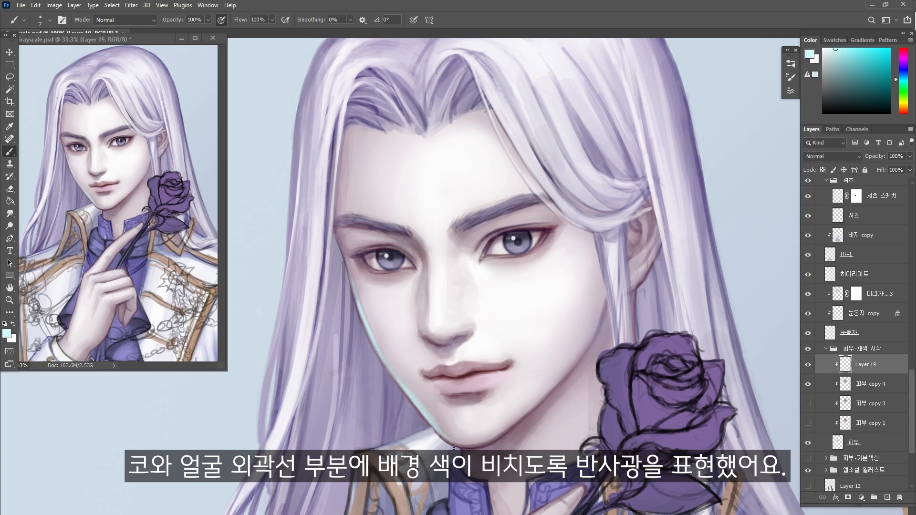
key("e")
left_click_drag(349, 252, 355, 305)
Release the rim-light layer's clipping mask and rename the layer 역광
key("ctrl+alt+g")
double_click(865, 364)
type("역광")
key("Return")
Soften the cyan rim light along the jaw by alternating between brush and eraser
key("b")
key("e")
key("b")
left_click(422, 413, "alt")
Brush violet tones around the nose, brow socket and both eyelids on the 피부 copy 4 layer
left_click(870, 384)
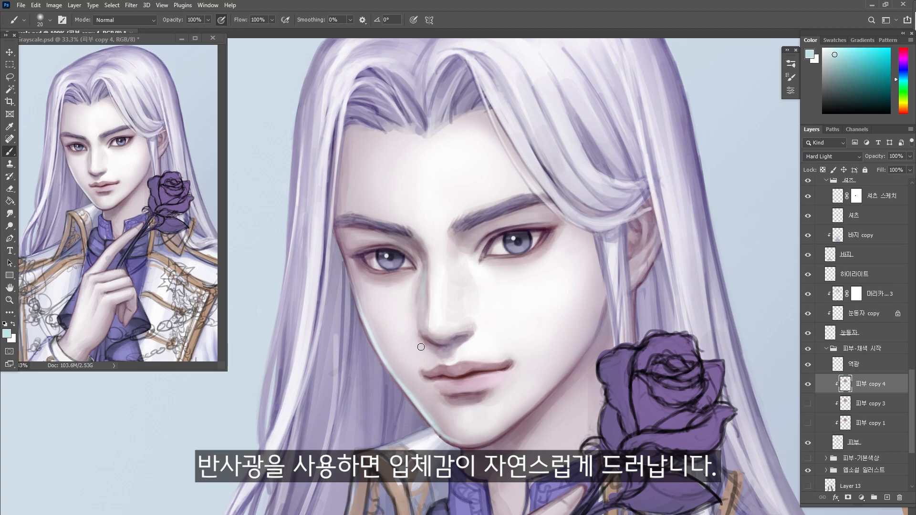
left_click(902, 64)
left_click(841, 68)
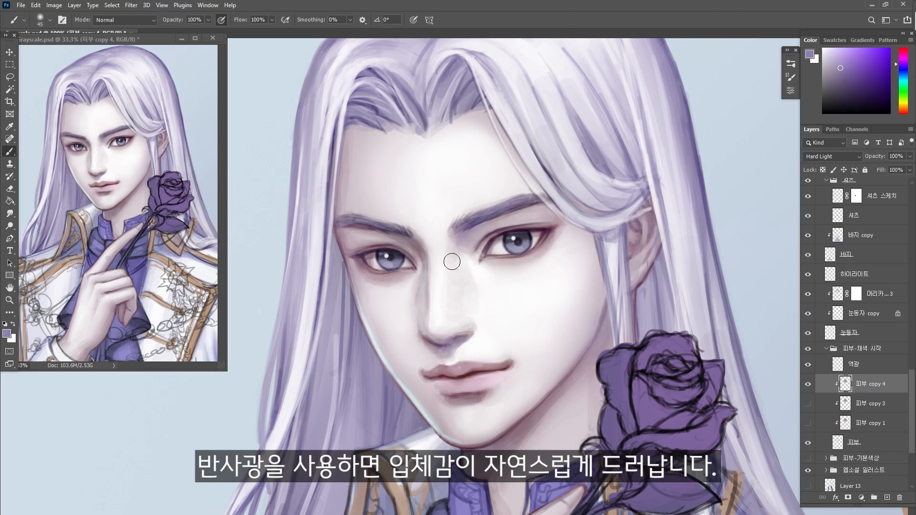
left_click(903, 54)
left_click_drag(511, 229, 547, 229)
key("[")
left_click_drag(351, 255, 377, 255)
Glaze red over the lower lip and violet-pink over the side of the face and the ear
left_click(903, 111)
left_click_drag(477, 387, 438, 389)
left_click(902, 65)
left_click(903, 56)
left_click_drag(605, 253, 605, 329)
left_click(902, 52)
left_click_drag(643, 209, 637, 287)
Glaze violet tones over both eyebrows on the 피부 copy 4 layer
left_click_drag(483, 220, 527, 204)
left_click(903, 62)
left_click_drag(354, 226, 380, 233)
Choose the 부드러운 원 압력 불투명도 brush and shade the forehead below the hairline in muted pink on the clipped Multiply layer
left_click(791, 64)
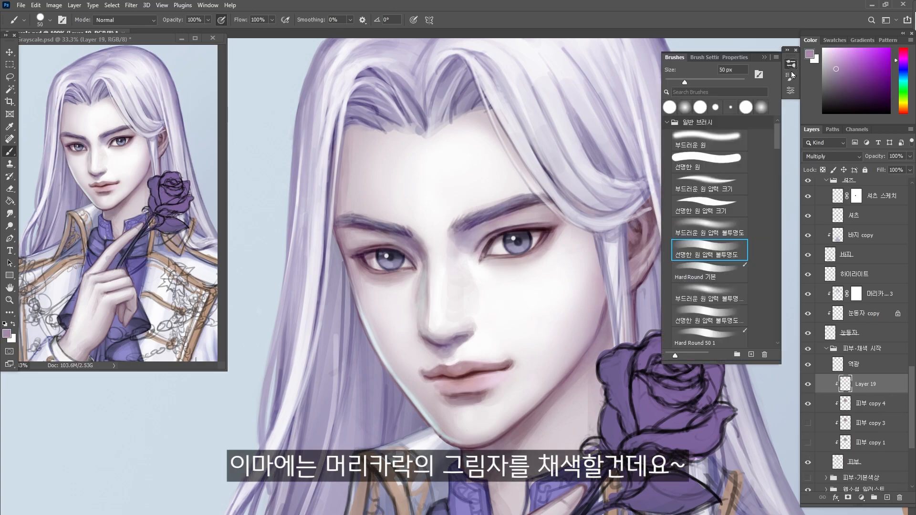
left_click(730, 229)
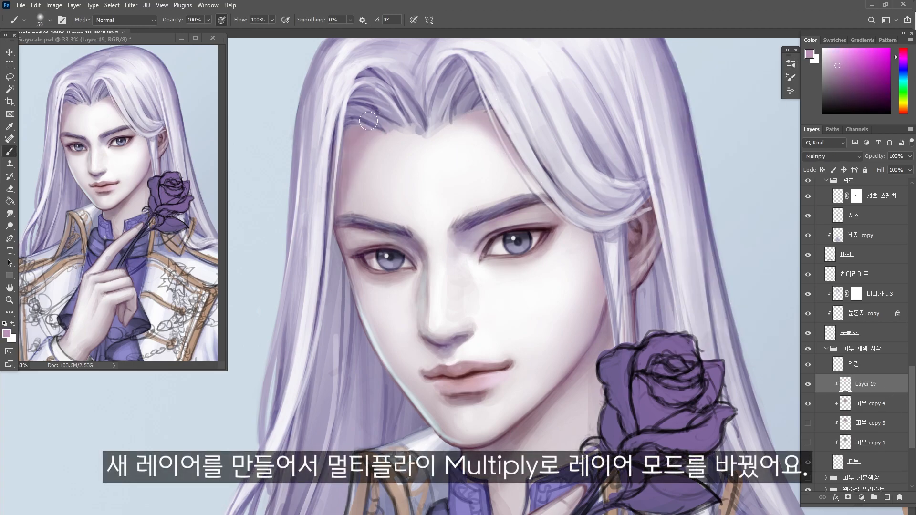
mouse_move(376, 129)
left_mouse_down()
mouse_move(424, 138)
mouse_move(469, 118)
left_mouse_up()
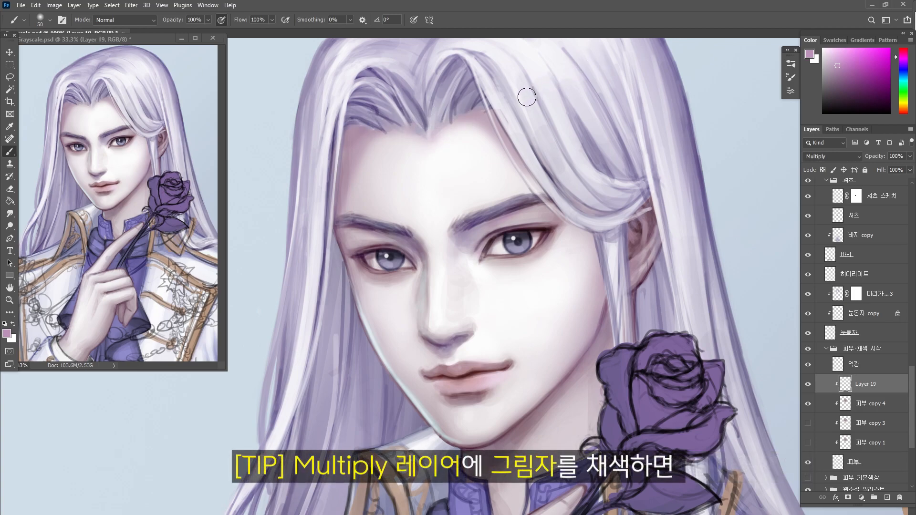
Brush muted pink hair shadows along both temples, the cheek edge and the ear on the Multiply layer
left_click_drag(520, 162, 589, 241)
left_click_drag(590, 236, 596, 279)
left_click_drag(645, 206, 634, 233)
left_click_drag(351, 160, 347, 231)
Trim the edges of the hair shadow on the Multiply layer with the Eraser reduced to size 25
key("bracketleft")
key("bracketleft")
key("e")
key("bracketleft")
key("bracketleft")
key("bracketleft")
key("bracketleft")
key("bracketleft")
key("bracketleft")
key("bracketleft")
key("bracketleft")
key("bracketleft")
key("bracketleft")
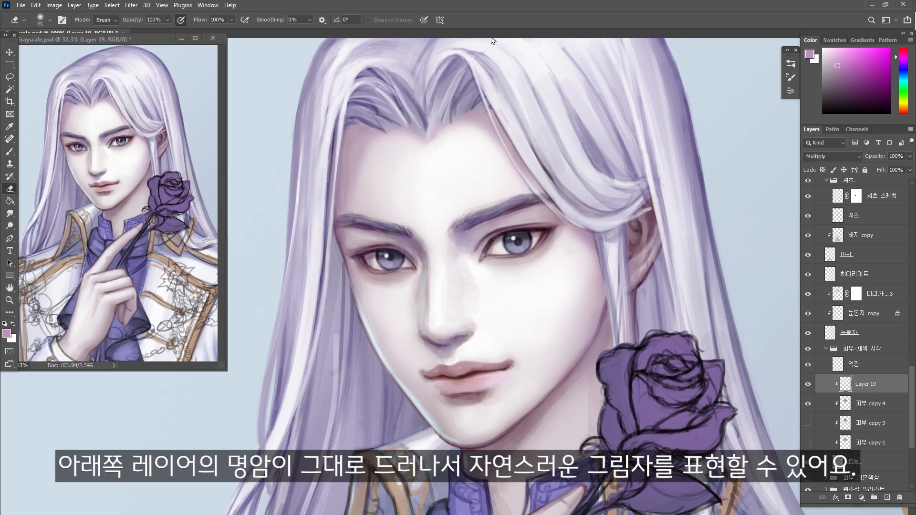
key("b")
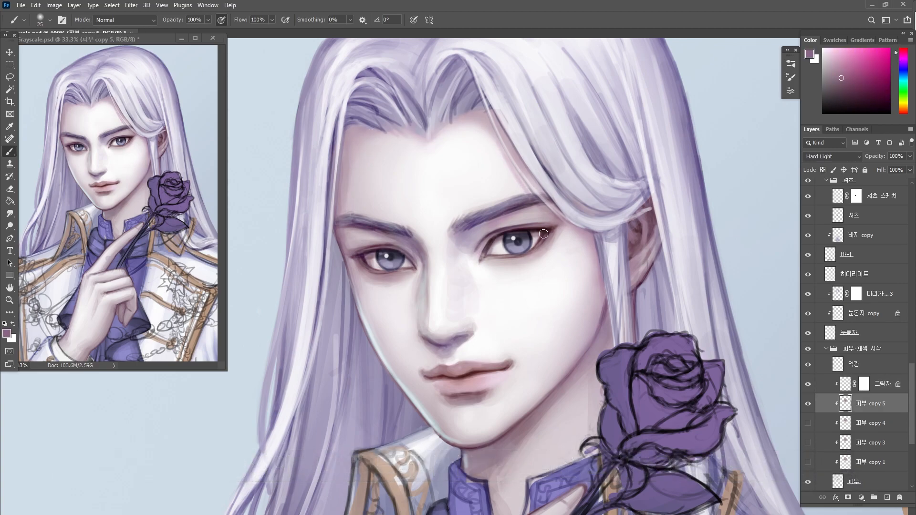
Darken the outer eye corner, the inner eyebrow and the underside of the nose in muted purple on the 피부 copy 5 layer
left_click_drag(544, 234, 535, 252)
left_click_drag(485, 216, 509, 208)
left_click_drag(426, 339, 449, 351)
Glaze a muted blue-violet below the lower lip corner with the brush enlarged to size 50
key("bracketright")
key("bracketright")
left_click(839, 68)
left_click(903, 49)
left_click(851, 73)
key("bracketright")
left_click(903, 65)
left_click(843, 77)
left_click_drag(487, 396, 507, 392)
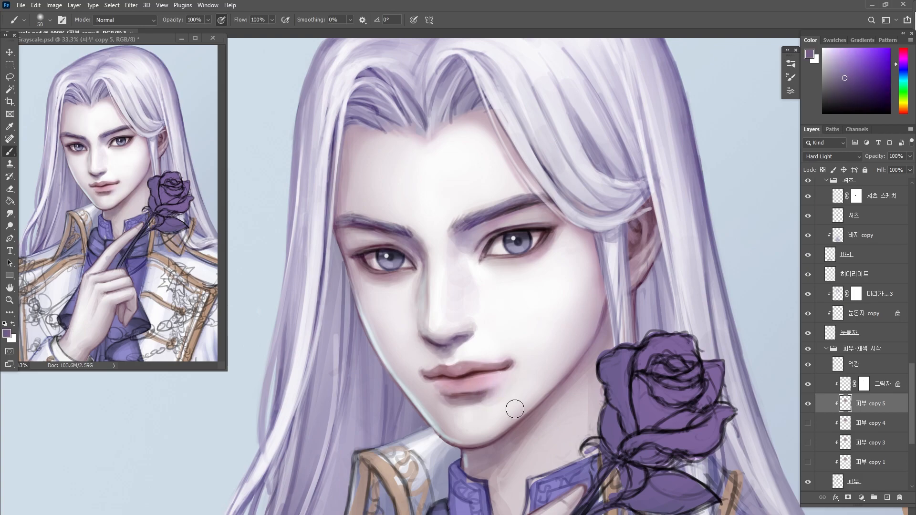
Shade the jawline from the lower cheek towards the chin in a muted reddish violet
left_click(840, 76)
left_click(903, 59)
key("bracketright")
left_click_drag(567, 382, 508, 455)
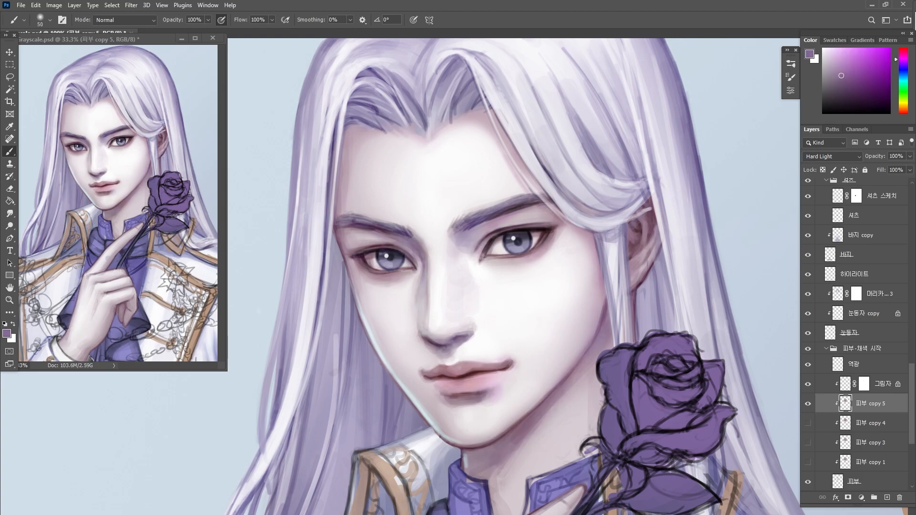
Darken the eyebrow nearest the ear with a violet sampled from the brow, using brush size 25
left_click(472, 222, "alt")
key("bracketleft")
key("bracketleft")
key("bracketleft")
key("bracketleft")
key("bracketleft")
mouse_move(504, 210)
left_mouse_down()
mouse_move(457, 231)
mouse_move(545, 207)
left_mouse_up()
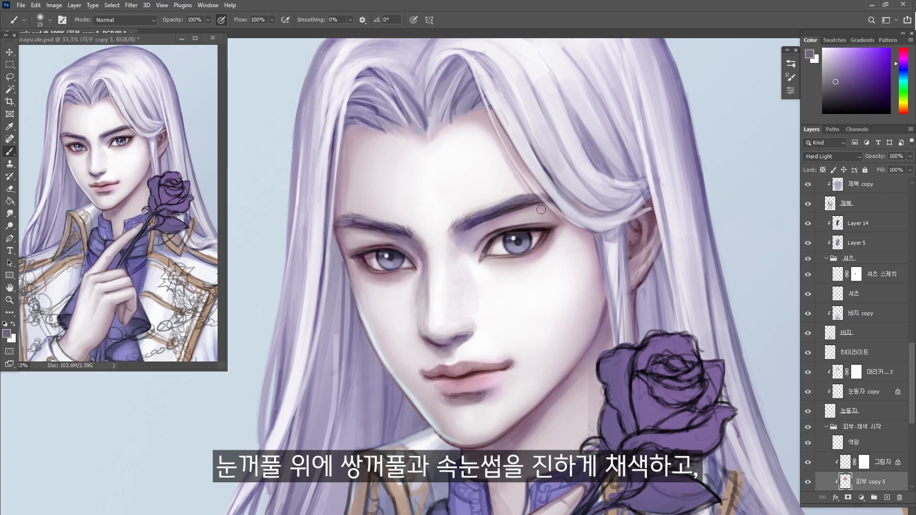
left_click_drag(488, 211, 526, 201)
Recolour both irises a vivid blue with light blue accents on the 눈동자 copy layer, using a size 10 brush
key("bracketleft")
key("bracketleft")
key("bracketleft")
key("bracketleft")
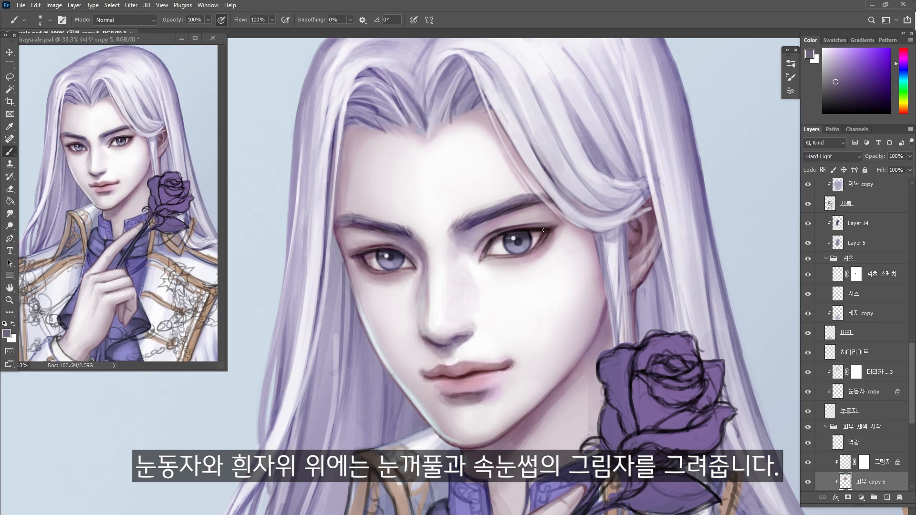
left_click(883, 395)
left_click(521, 248, "alt")
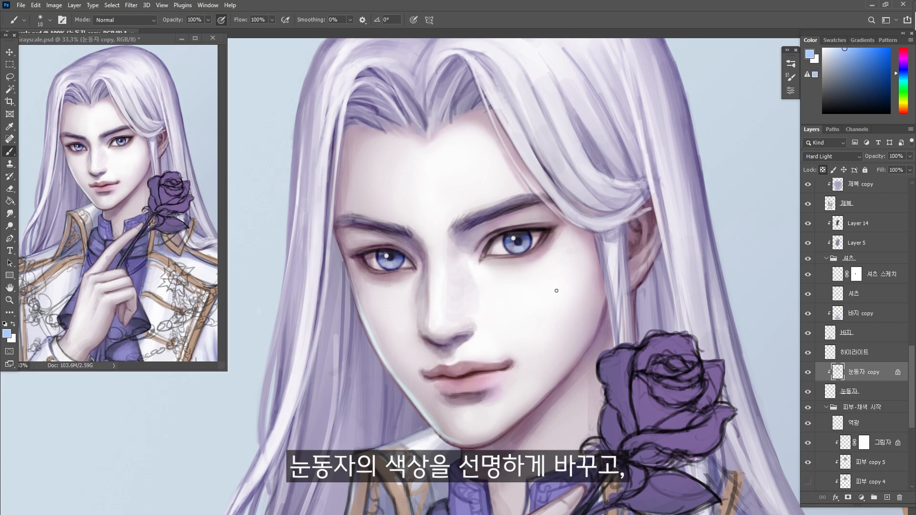
left_click(523, 248, "alt")
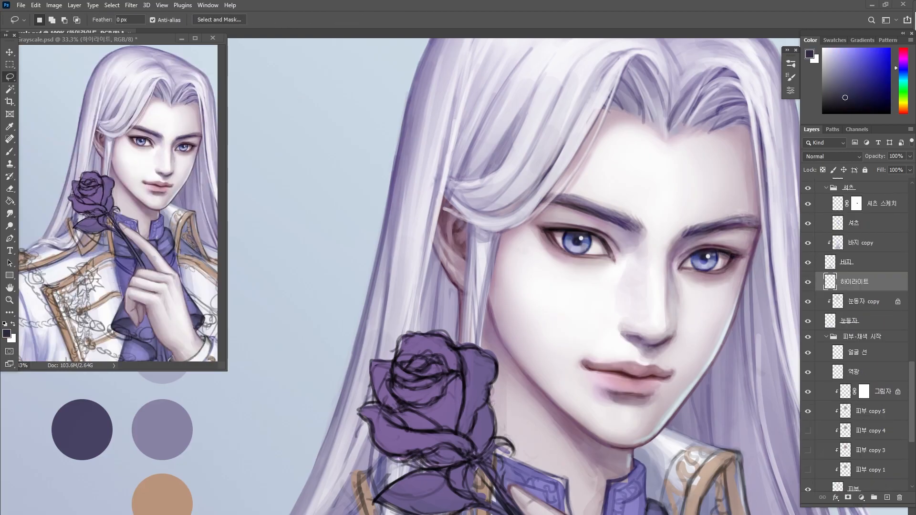
Flip the canvas horizontally back and paint black pupils in both eyes on the 눈동자 layer
key("v")
key("h")
left_click(858, 321)
key("b")
left_click(848, 114)
left_click_drag(514, 244, 523, 245)
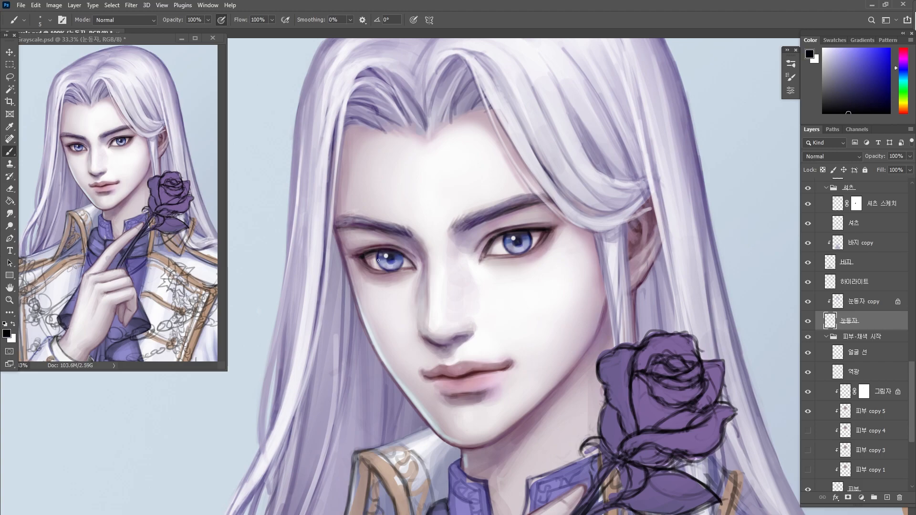
left_click_drag(403, 257, 403, 265)
Create a Normal layer above 얼굴 선 and paint a pale pink gloss on the lower lip
left_click(872, 354)
left_click(887, 497)
left_click(903, 58)
left_click(838, 50)
key("bracketright")
key("bracketright")
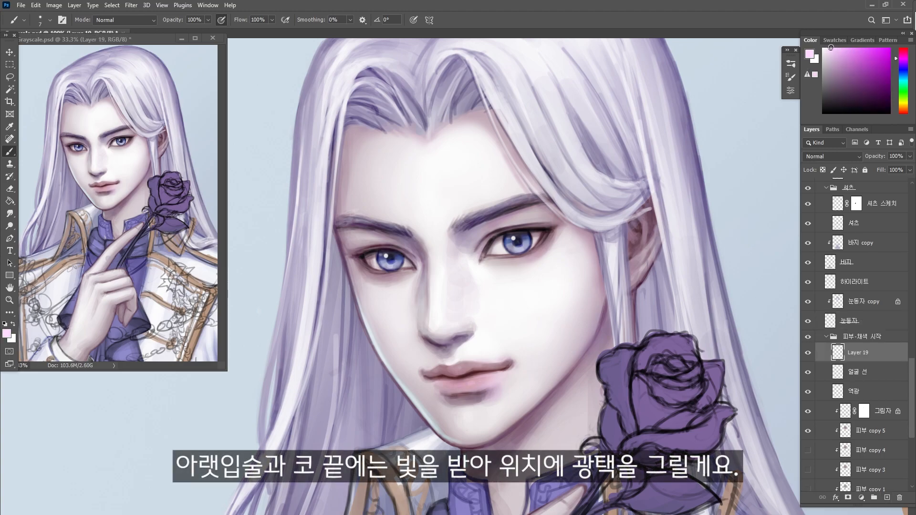
left_click(830, 48)
key("bracketright")
left_click_drag(475, 383, 472, 384)
Smooth the nose bridge between the eyes with a sampled skin tone and a much larger brush
left_click(823, 48)
key("bracketright")
key("bracketright")
key("bracketright")
key("bracketright")
key("bracketright")
key("bracketright")
key("bracketright")
key("bracketright")
key("bracketright")
key("bracketright")
left_click(460, 249, "alt")
mouse_move(464, 251)
left_mouse_down()
mouse_move(462, 278)
mouse_move(457, 248)
left_mouse_up()
Blend the shading around the nose tip and nostril wing with sampled skin and shadow tones at brush sizes 15 to 20
left_click(462, 325, "alt")
key("bracketleft")
key("bracketleft")
key("bracketleft")
key("bracketleft")
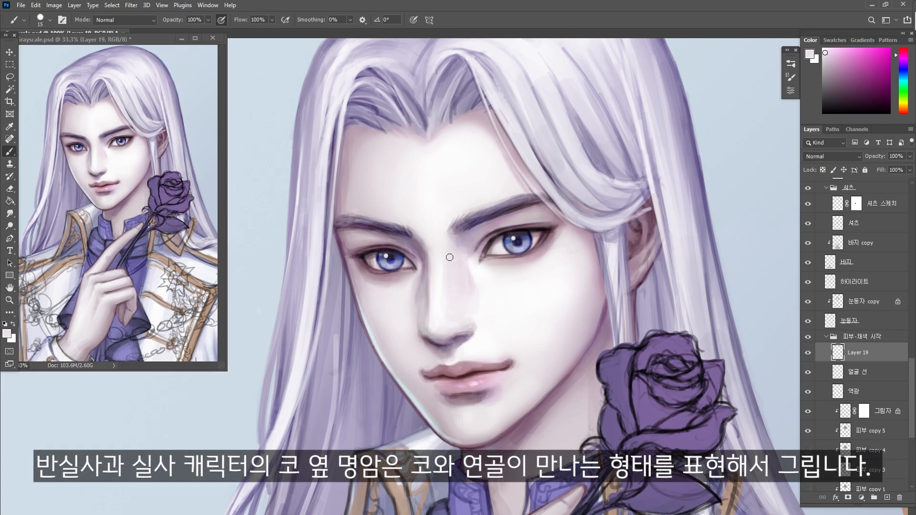
key("bracketleft")
key("bracketright")
key("bracketright")
key("bracketright")
key("bracketright")
left_click(446, 336, "alt")
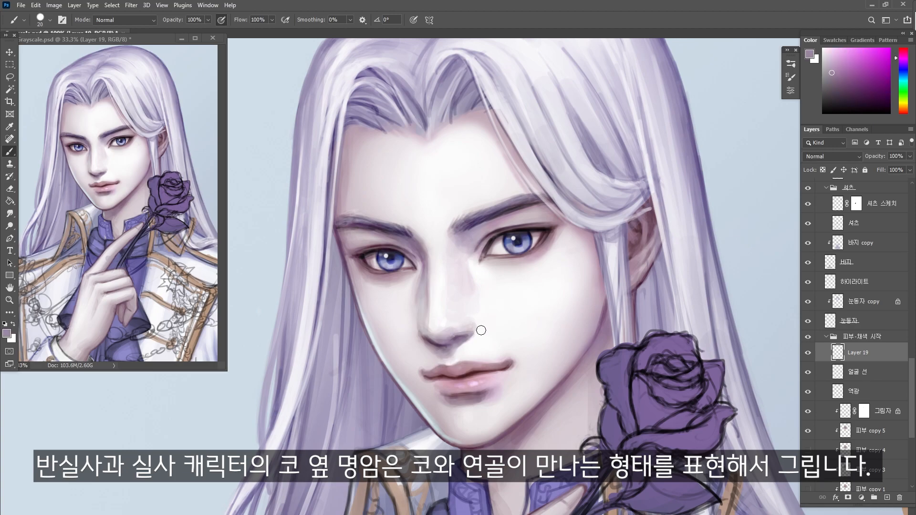
key("bracketright")
left_click(449, 319, "alt")
left_click(466, 322, "alt")
left_click(483, 321, "alt")
left_click(471, 325, "alt")
key("bracketleft")
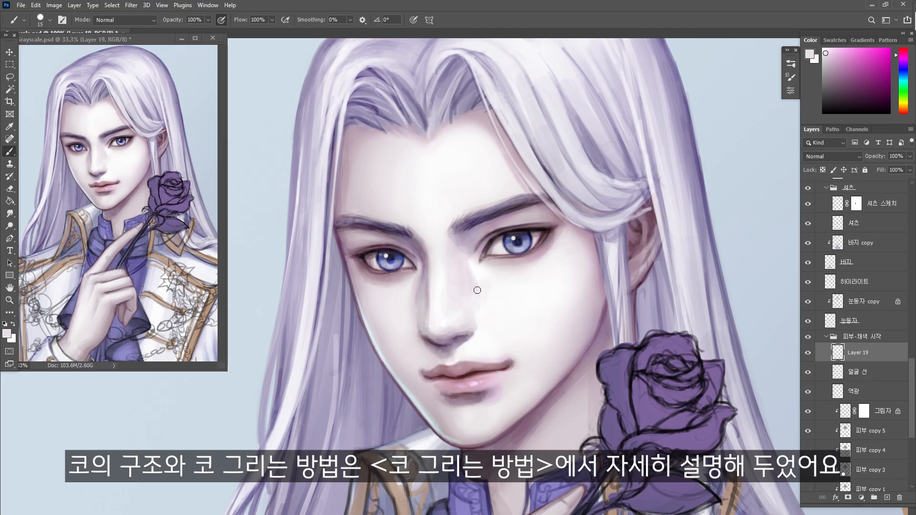
Shade the side of the nose from the brow down past the inner eye corner with an enlarged brush
key("bracketright")
key("bracketright")
key("bracketright")
mouse_move(441, 240)
left_mouse_down()
mouse_move(436, 271)
mouse_move(481, 252)
mouse_move(467, 282)
left_mouse_up()
left_click(431, 251, "alt")
left_click(469, 286, "alt")
Refine the nostril wing's contour with fine strokes in tones sampled around it, using a size 6 brush
key("bracketleft")
key("bracketleft")
key("bracketleft")
key("bracketleft")
key("bracketleft")
key("bracketleft")
key("bracketleft")
key("bracketleft")
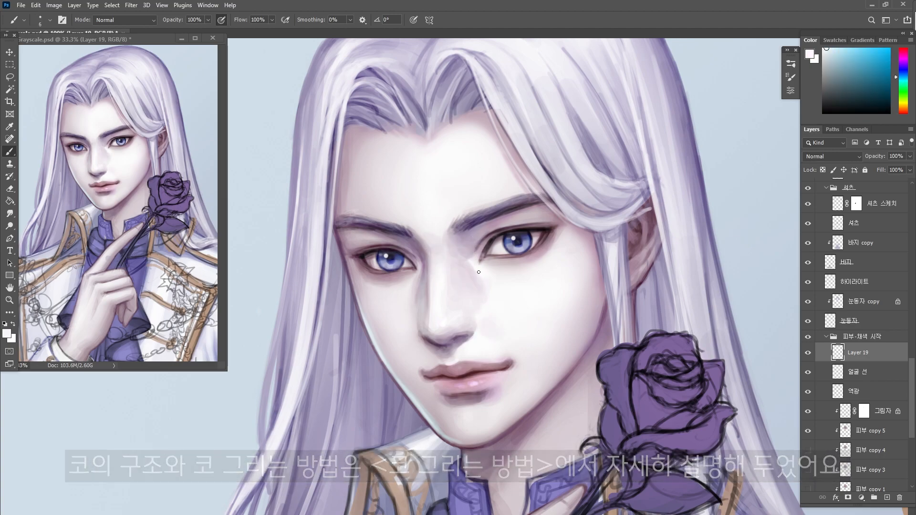
left_click(470, 334, "alt")
left_click_drag(476, 322, 475, 331)
left_click(468, 336, "alt")
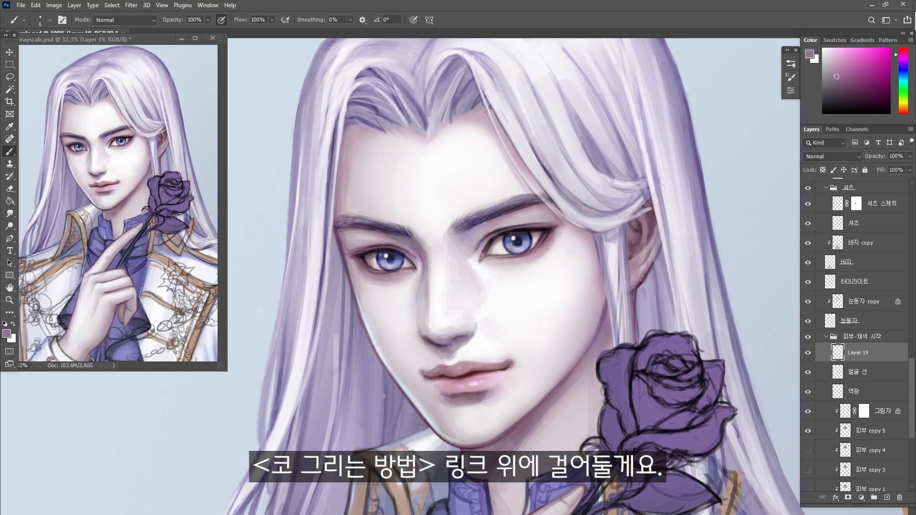
Undo the last stroke and brush sampled skin shadow along the forehead's edge down to the temple with a size 15 brush
left_click(519, 382, "alt")
key("ctrl+z")
left_click(596, 264, "alt")
key("bracketright")
key("bracketright")
key("bracketright")
key("bracketright")
key("bracketright")
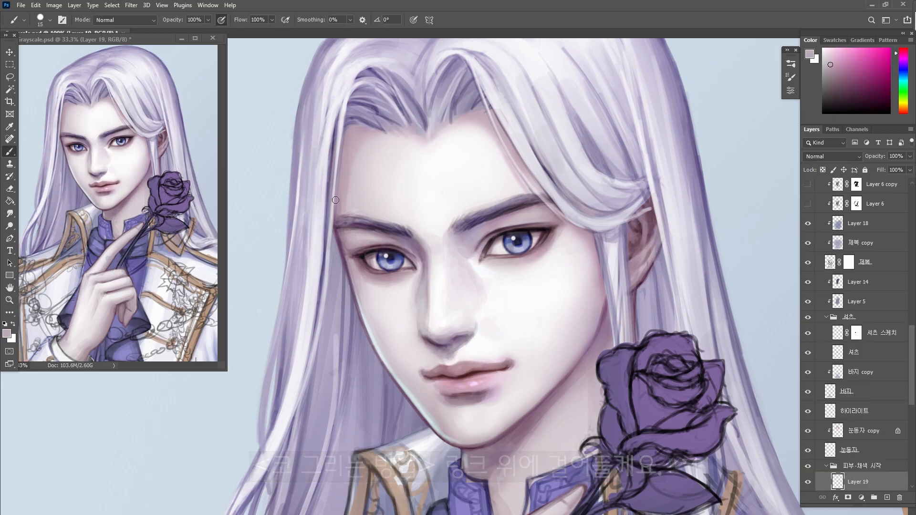
left_click(352, 138, "alt")
left_click_drag(355, 131, 342, 196)
Glaze deep violet into the hair above the forehead on the 머리카락 copy layer with a size 50 brush
left_click(451, 86, "ctrl")
left_click(451, 86, "alt")
key("bracketright")
key("bracketright")
key("bracketright")
key("bracketright")
key("bracketright")
key("bracketright")
key("bracketright")
left_click_drag(461, 70, 436, 96)
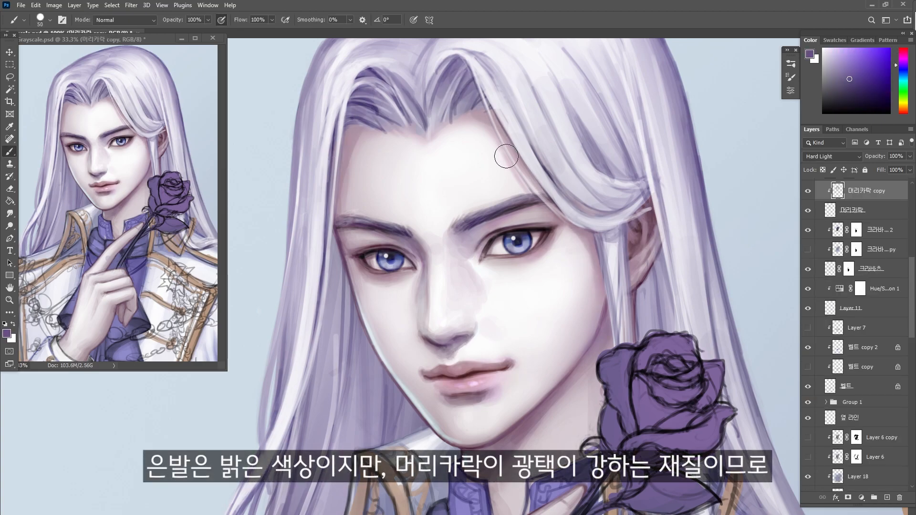
Merge the back hair layer down and darken the back hair beside the jaw and below the ear in sampled violet
left_click(644, 296, "ctrl")
key("ctrl+e")
key("b")
left_click(649, 361, "alt")
left_click_drag(403, 355, 367, 503)
left_click_drag(653, 267, 663, 341)
Deepen the hair shadows along the parted fringe on 머리카락 copy with a smaller brush, and undo the last stroke
left_click(473, 102, "ctrl")
left_click(491, 99, "alt")
key("bracketleft")
key("bracketleft")
key("bracketleft")
key("bracketleft")
key("bracketleft")
key("bracketleft")
key("bracketleft")
left_click_drag(480, 90, 459, 112)
left_click_drag(372, 111, 347, 128)
left_click_drag(398, 98, 411, 115)
key("ctrl+z")
Switch brushes, glaze violet over the swept fringe and long side hair at size 90, and undo the last stroke
left_click(790, 64)
left_click_drag(589, 134, 639, 179)
left_click(732, 209)
left_click(791, 64)
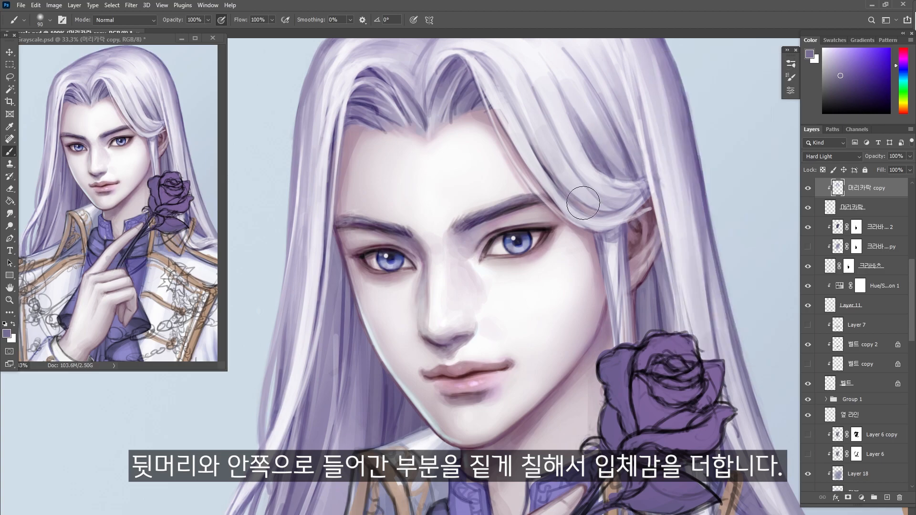
left_click_drag(695, 177, 732, 396)
mouse_move(293, 258)
left_mouse_down()
mouse_move(273, 414)
mouse_move(284, 377)
mouse_move(263, 437)
left_mouse_up()
key("ctrl+z")
Paint a thin pale lavender strand down the long hair on the far side of the face with a much smaller brush
key("bracketleft")
key("bracketleft")
key("bracketleft")
key("bracketleft")
key("bracketleft")
key("bracketleft")
key("bracketleft")
left_click(830, 48)
key("bracketleft")
key("bracketleft")
key("bracketleft")
key("bracketleft")
left_click_drag(291, 234, 267, 415)
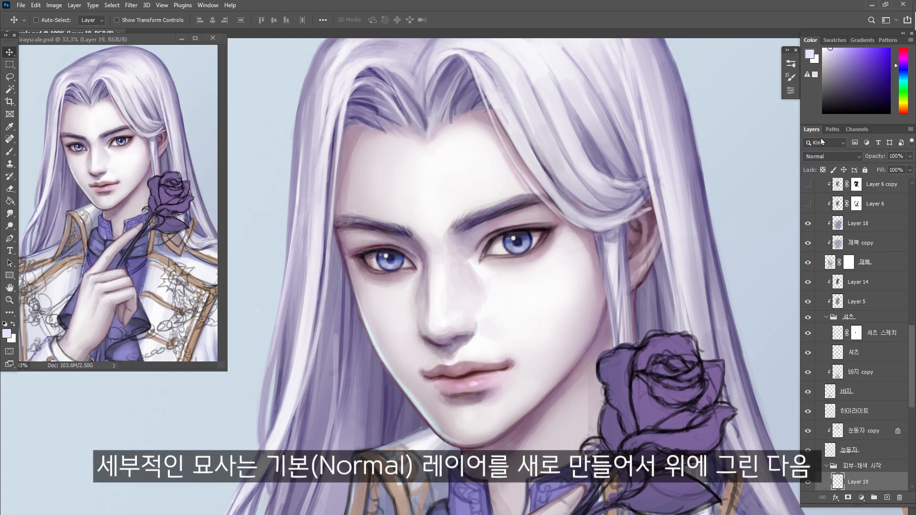
Soften the nose bridge's side shadow on Layer 19 in sampled skin tones with the 선명한 원 압력 불투명도 brush at 35 px
key("b")
left_click(790, 64)
left_click(717, 249)
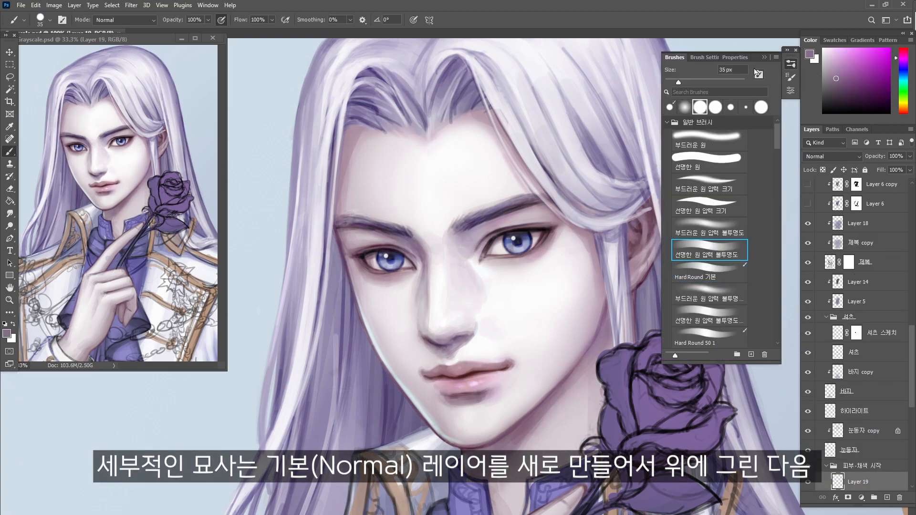
left_click(790, 64)
left_click(463, 271, "alt")
left_click_drag(469, 279, 462, 265)
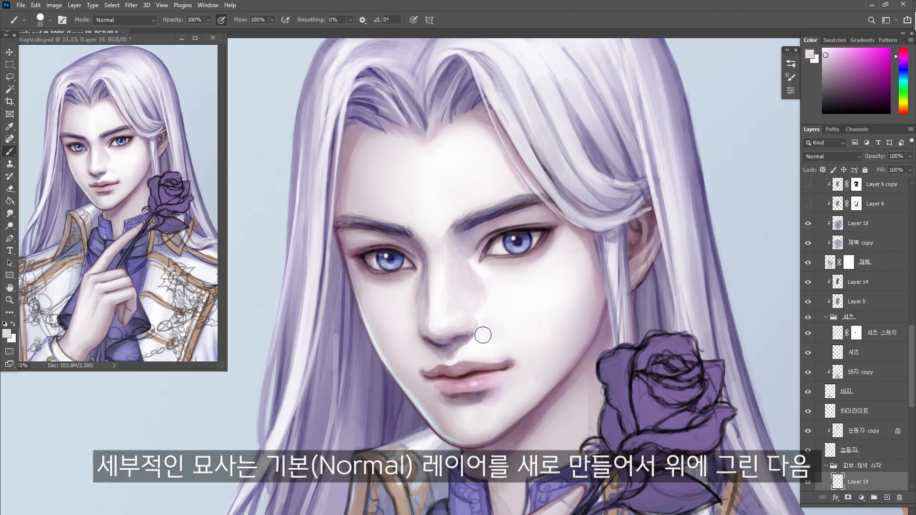
left_click(483, 312, "alt")
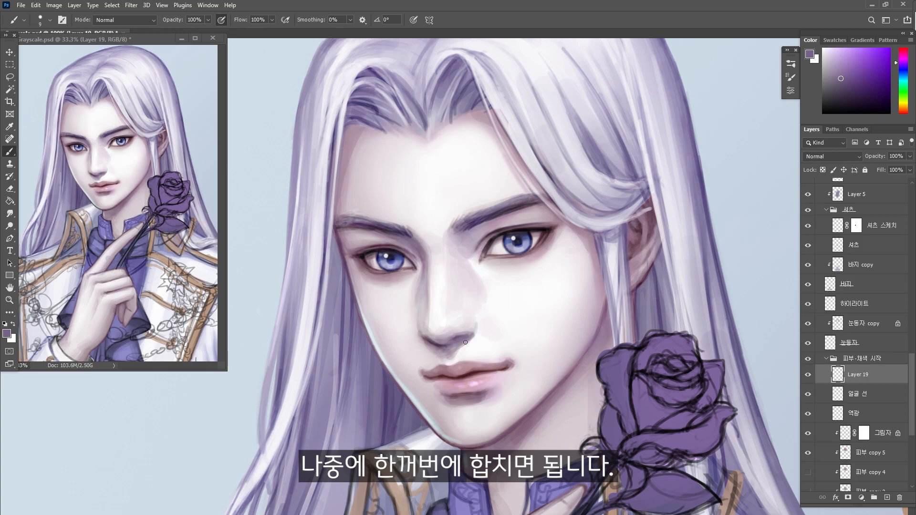
Refine the shadow under the nose and around the nostril on Layer 19 in sampled violet with a much smaller brush
left_click(474, 337, "alt")
key("bracketleft")
key("bracketleft")
key("bracketleft")
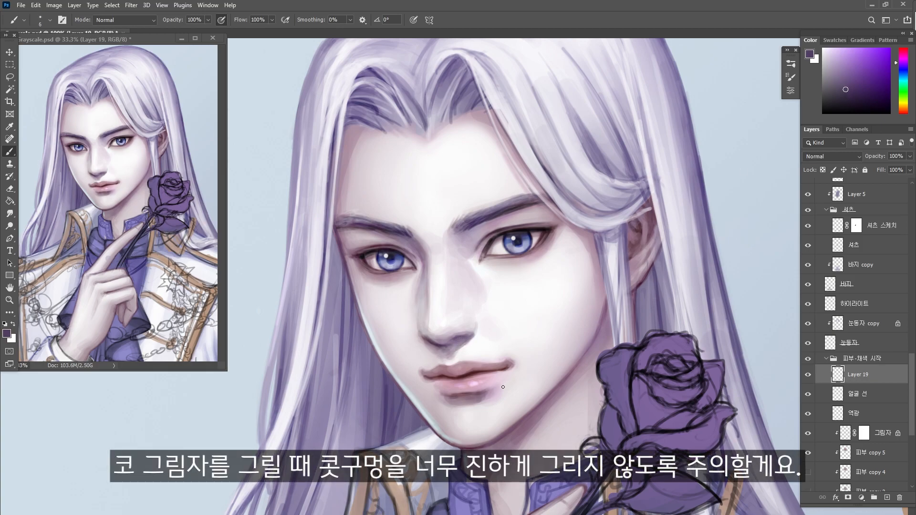
Define the line between the lips in dark purple, adding reddish lip tones on the 피부 copy 5 layer
left_click(850, 96)
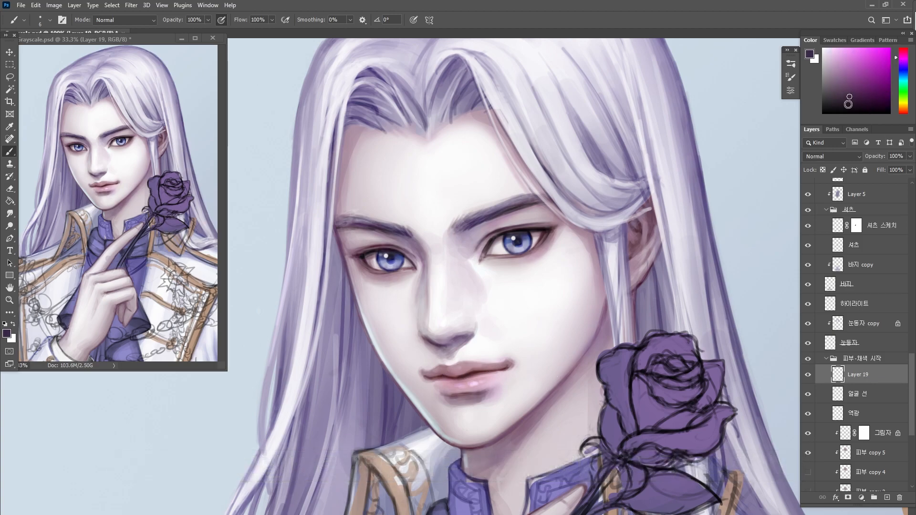
left_click(868, 452)
left_click(846, 93)
left_click_drag(898, 58, 897, 48)
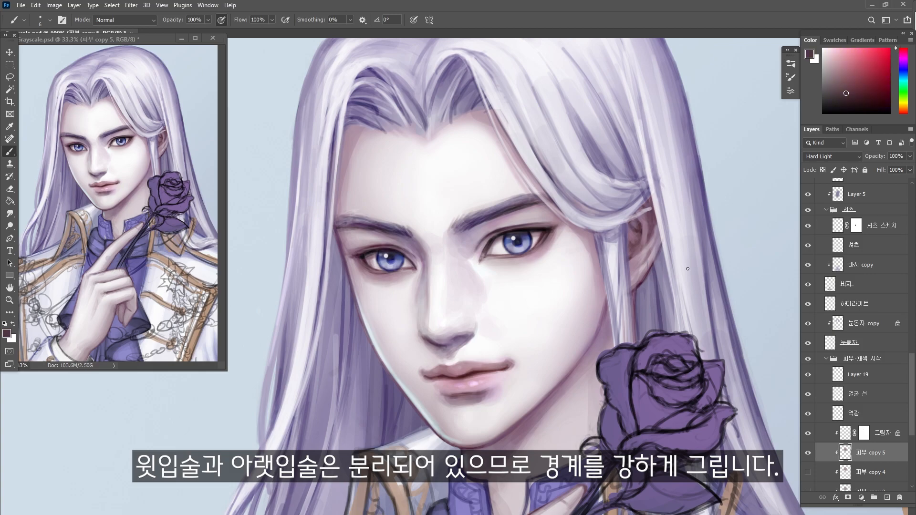
left_click(897, 55)
left_click(855, 92)
left_click(844, 75)
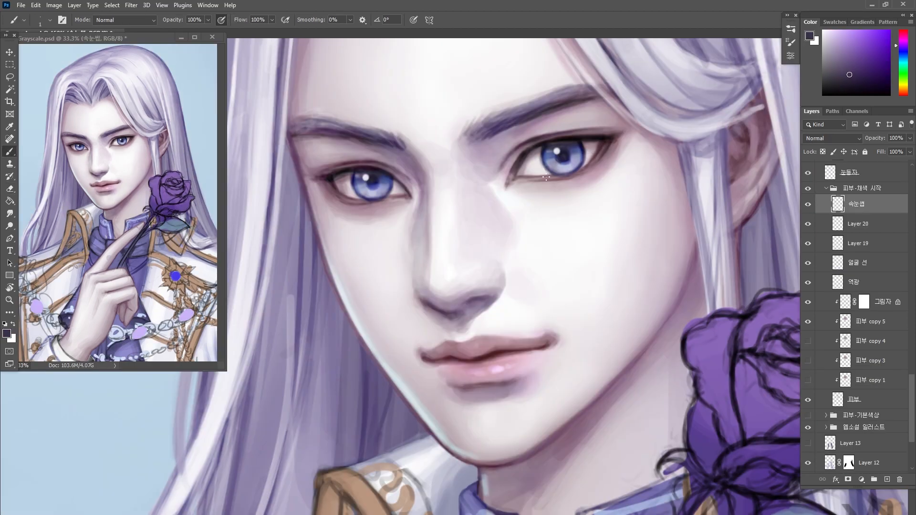
Detail the lower lashes and eye corners on 속눈썹, and touch up the irises on a separate layer above 눈동자 copy
key("bracketright")
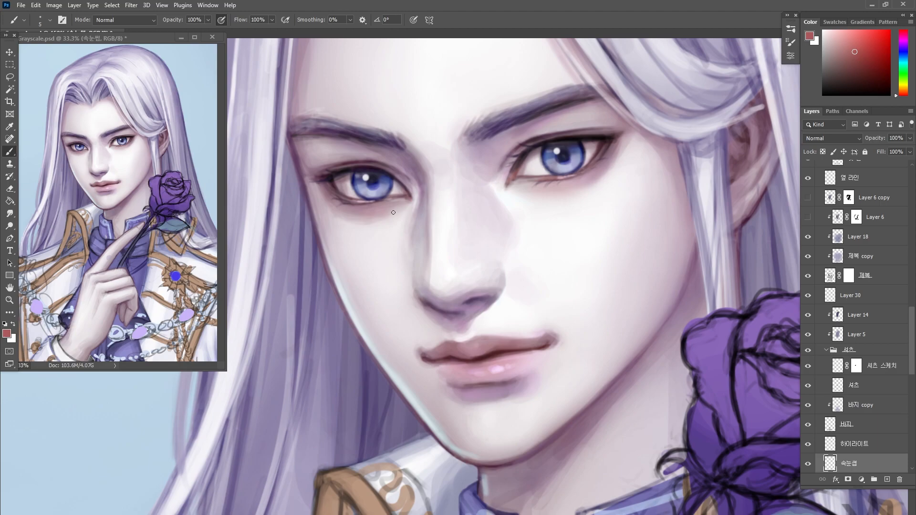
left_click(504, 188, "alt")
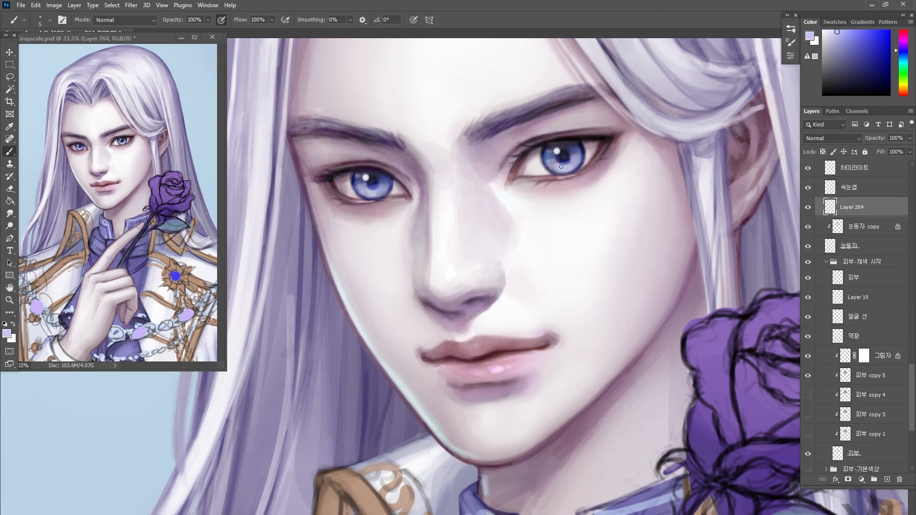
left_click(366, 192, "alt")
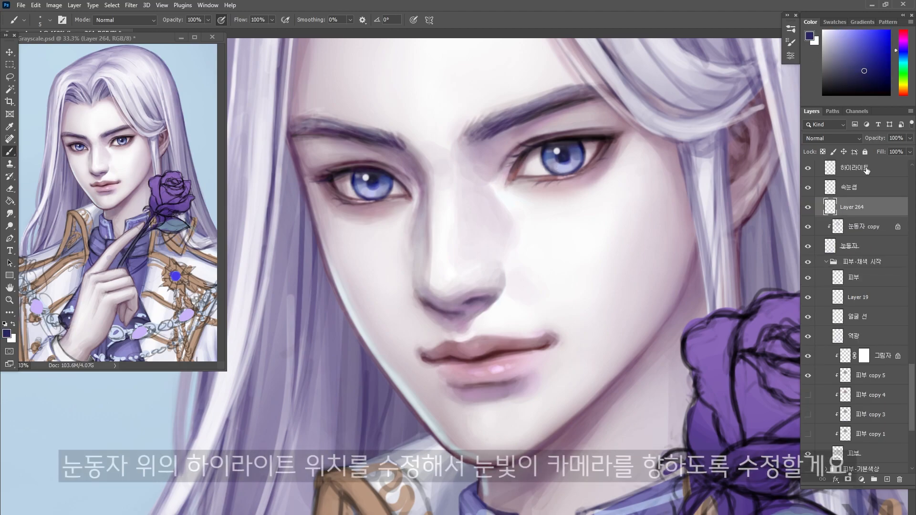
Reposition the eye highlight on 하이라이트 and deepen the pupils in dark navy on the 눈동자 컬라 layer
left_click(866, 169)
left_click(9, 52)
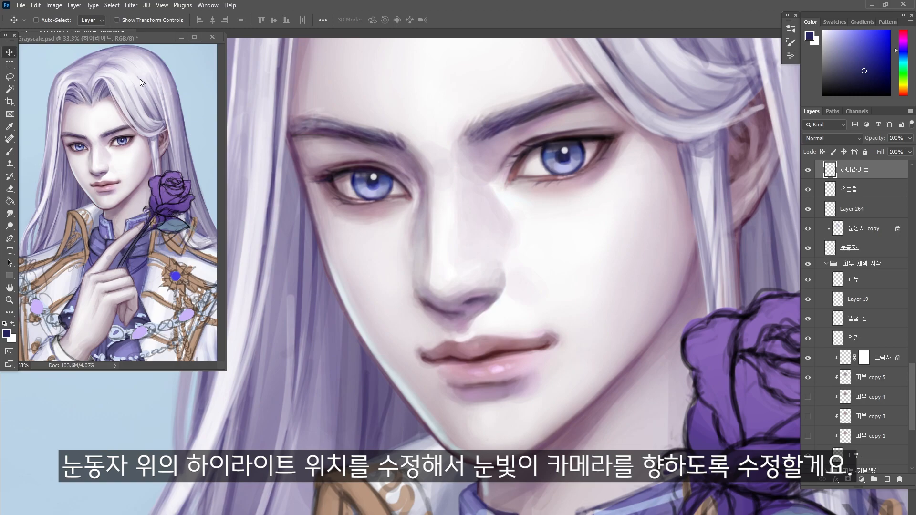
key("e")
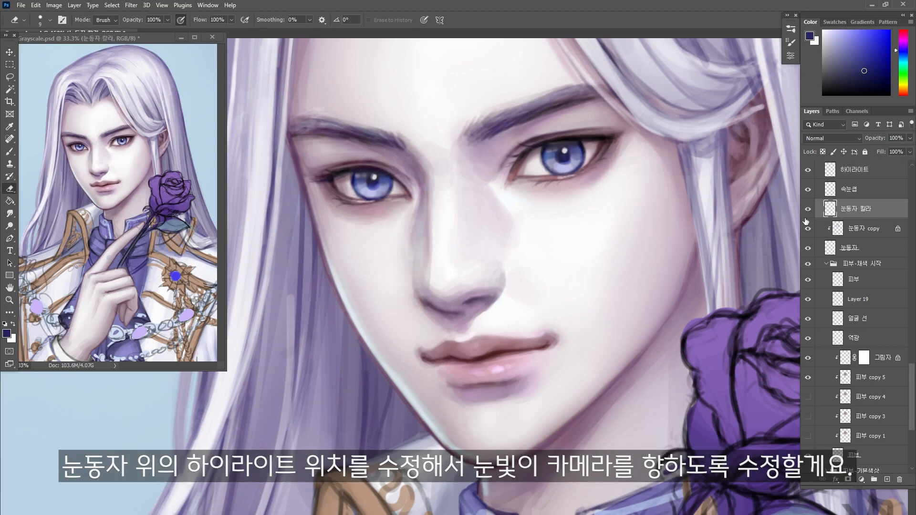
key("b")
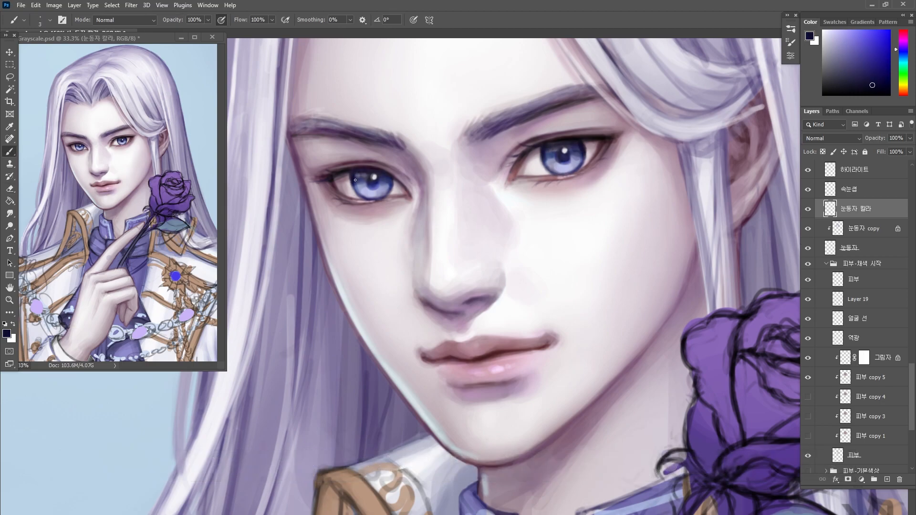
left_click(358, 201, "ctrl")
key("e")
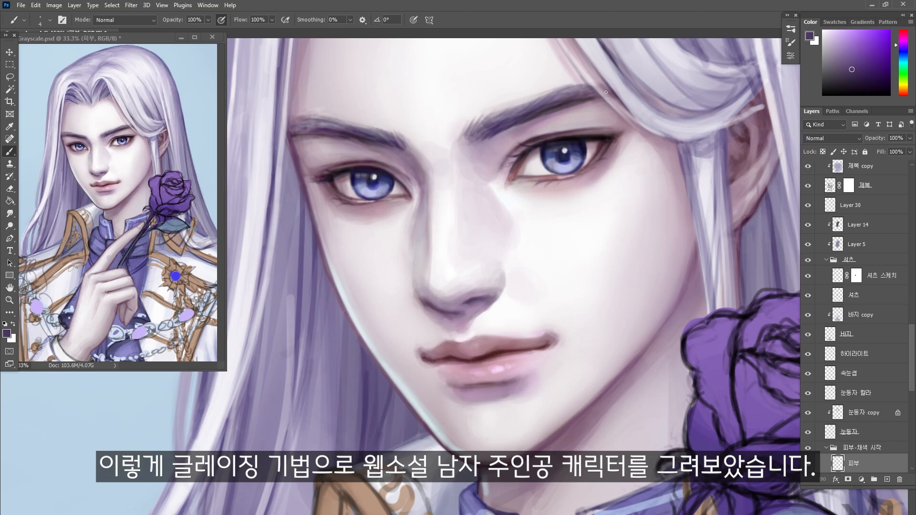
Refine the inner corner and lower lid of the eye nearer the visible ear on 피부 with sampled mauve tones and a smaller brush
left_click(533, 176, "alt")
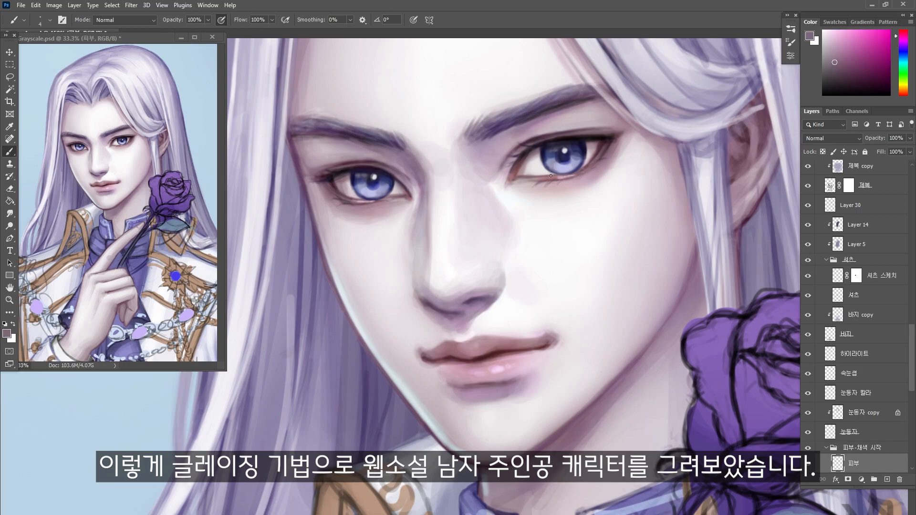
left_click(519, 178, "alt")
key("bracketleft")
left_click(578, 173, "alt")
key("bracketleft")
left_click(519, 165, "alt")
left_click(522, 157, "alt")
left_click_drag(520, 160, 507, 176)
Define the upper eyelid creases of both eyes on the 피부 layer in sampled mauve
left_click(534, 172, "alt")
left_click(525, 144, "alt")
left_click_drag(525, 144, 555, 132)
left_click(593, 136, "alt")
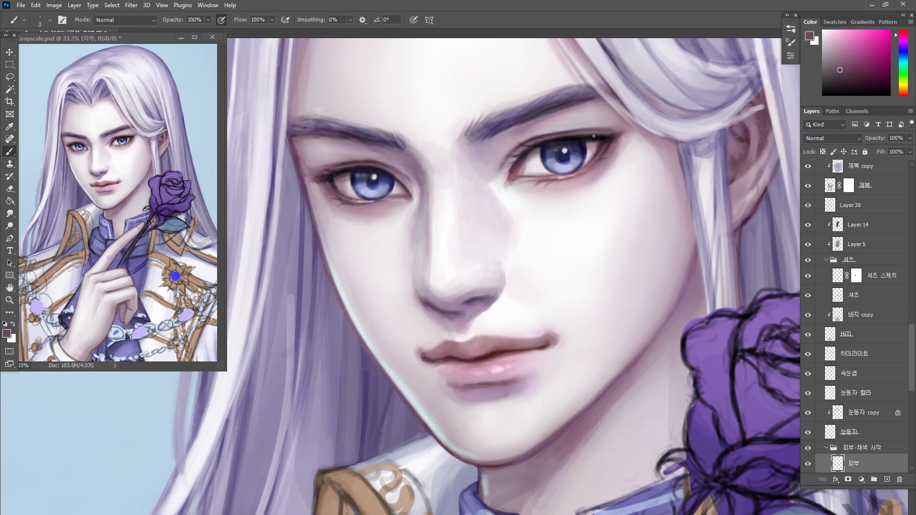
left_click_drag(345, 162, 371, 166)
left_click(322, 197, "alt")
Blend the lip line and the mouth corner nearer the rose in sampled lip colours, varying the brush size
left_click(492, 377, "alt")
key("bracketright")
key("bracketright")
left_click(539, 344, "alt")
left_click_drag(548, 340, 539, 344)
left_click(482, 359, "alt")
left_click_drag(490, 362, 517, 356)
left_click_drag(535, 349, 552, 339)
key("bracketleft")
left_click(544, 344, "alt")
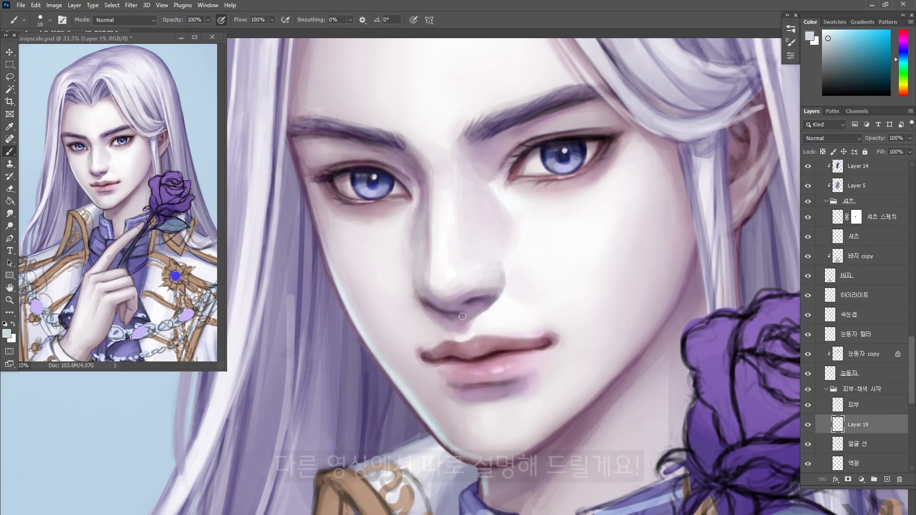
Smooth the nose bridge and its side shadow on Layer 19 in sampled pale skin tones, with the brush enlarged to 15 px
left_click(486, 158, "alt")
key("bracketleft")
key("bracketleft")
key("bracketleft")
left_click(442, 169, "alt")
key("bracketright")
key("bracketright")
key("bracketright")
key("bracketright")
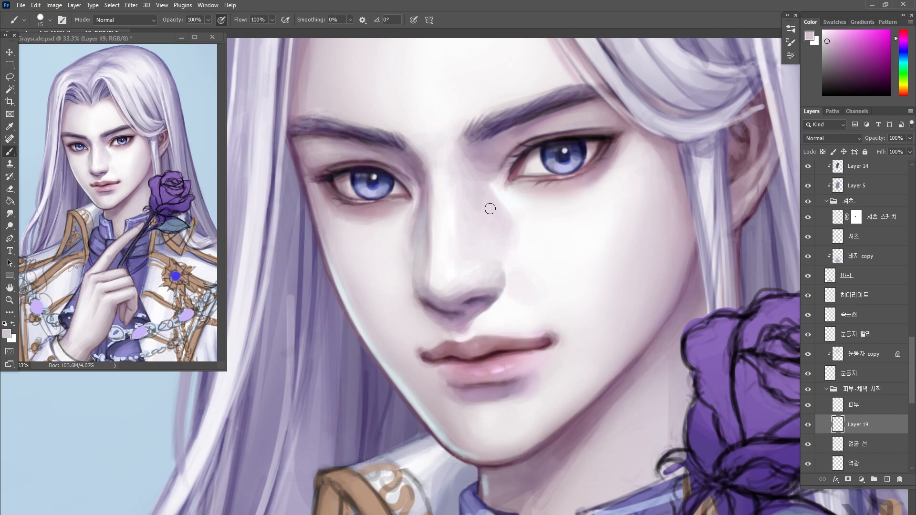